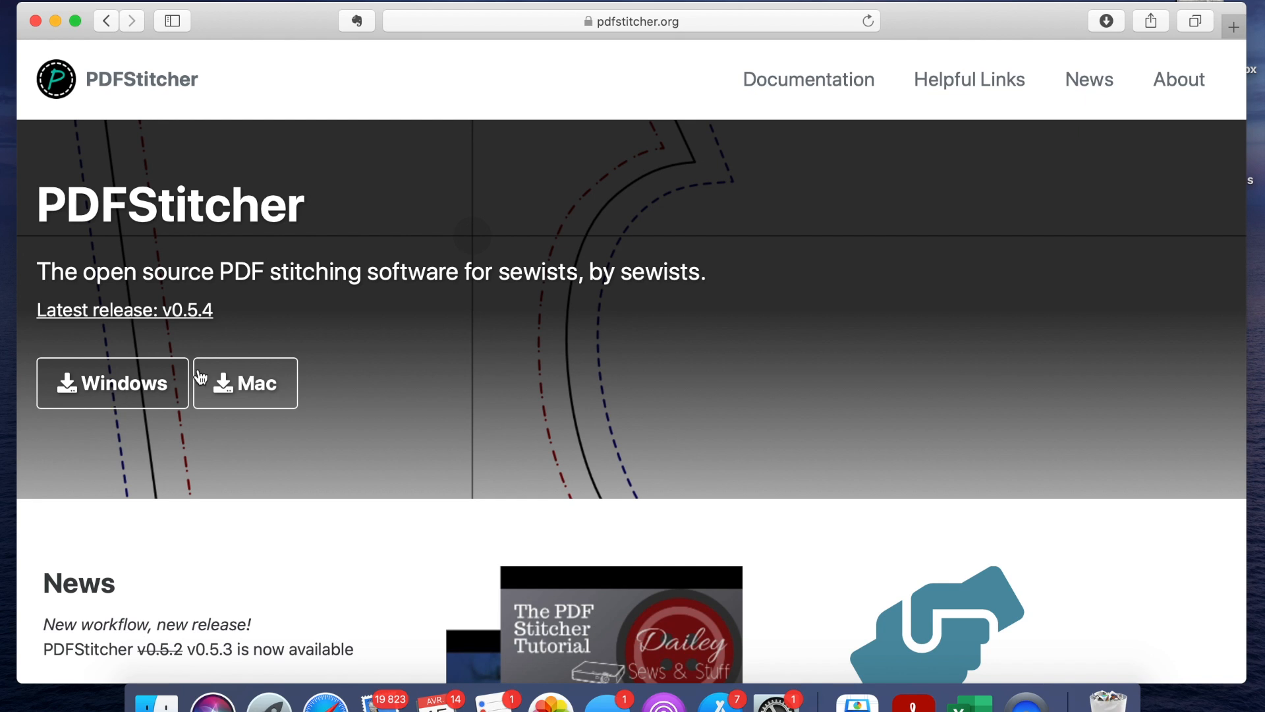
Download the Mac version of PDFStitcher and allow downloads from pdfstitcher.org
click(239, 387)
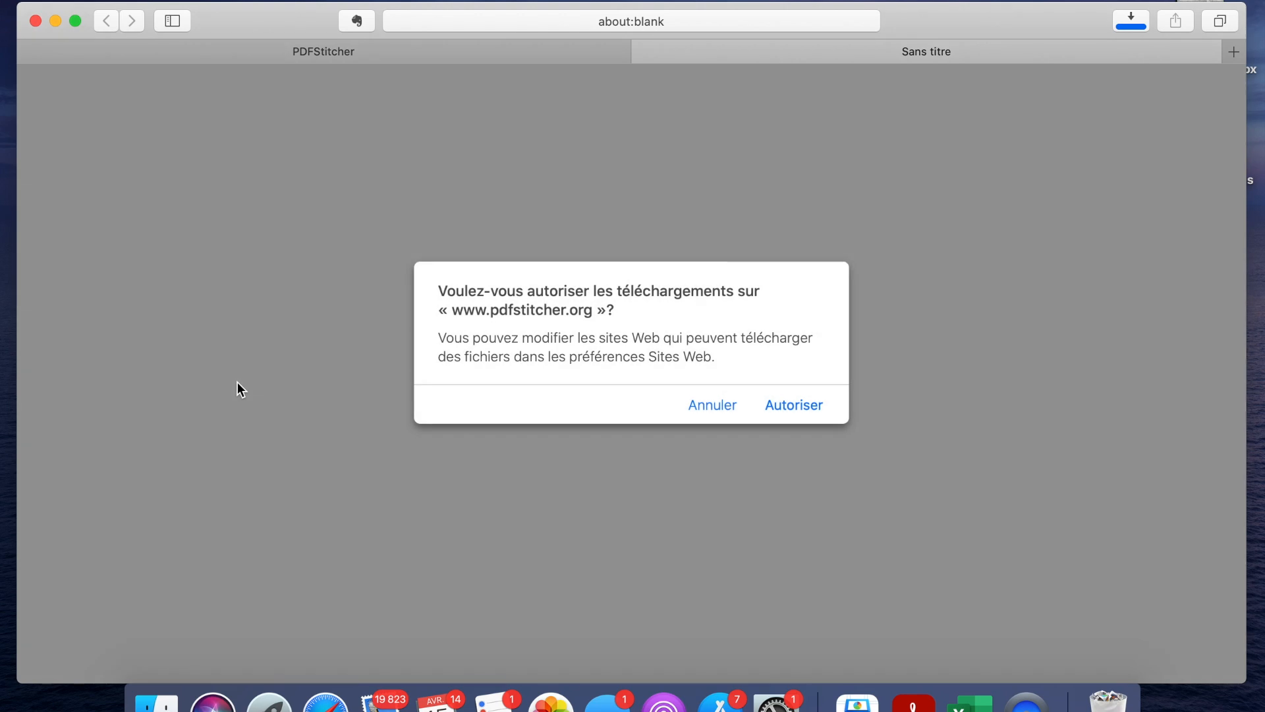
click(805, 404)
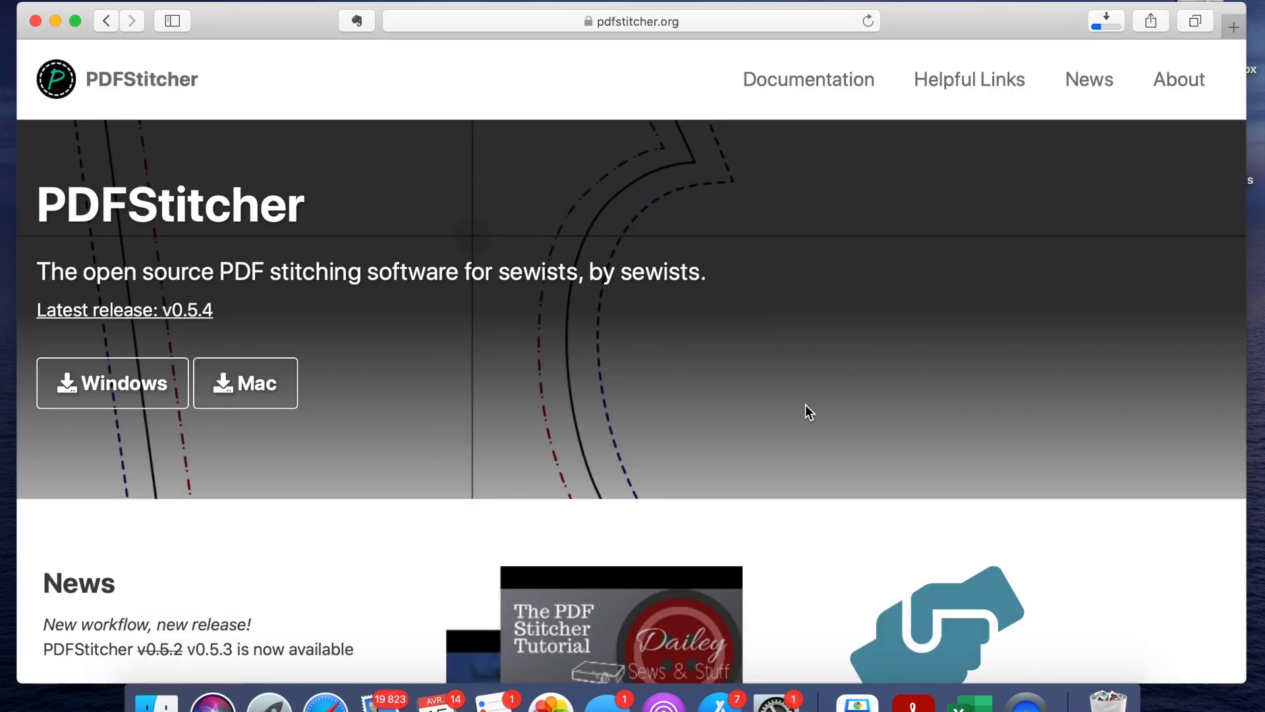
Examine the documentation's Contribute to PDFStitcher page down to the PayPal donation section, and open the About page
click(850, 90)
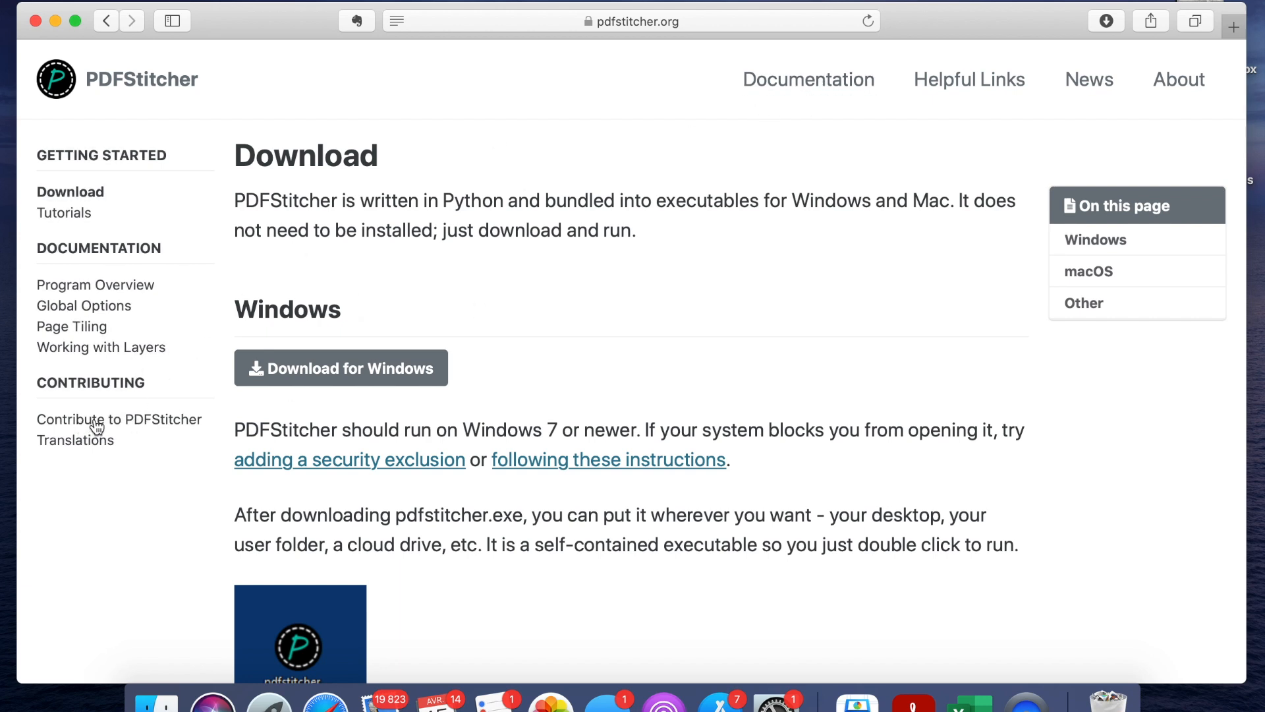
click(74, 422)
scroll(333, 469, down, 2)
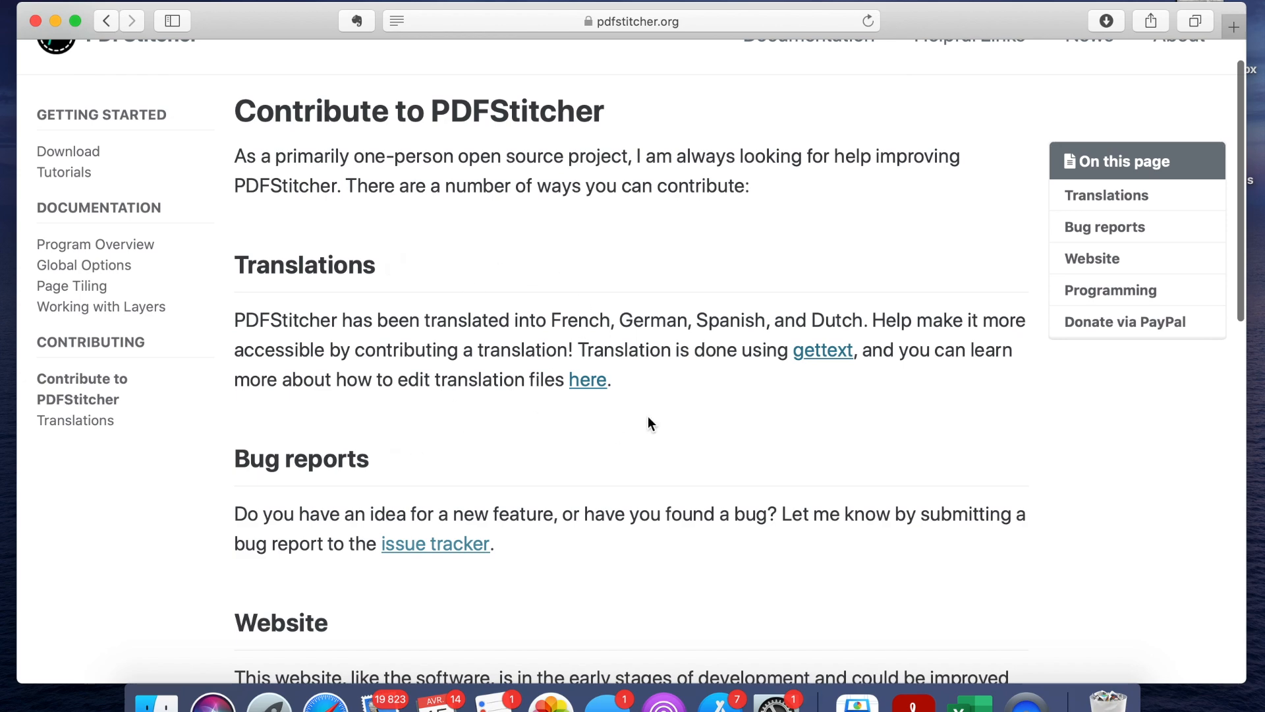
scroll(607, 409, down, 1)
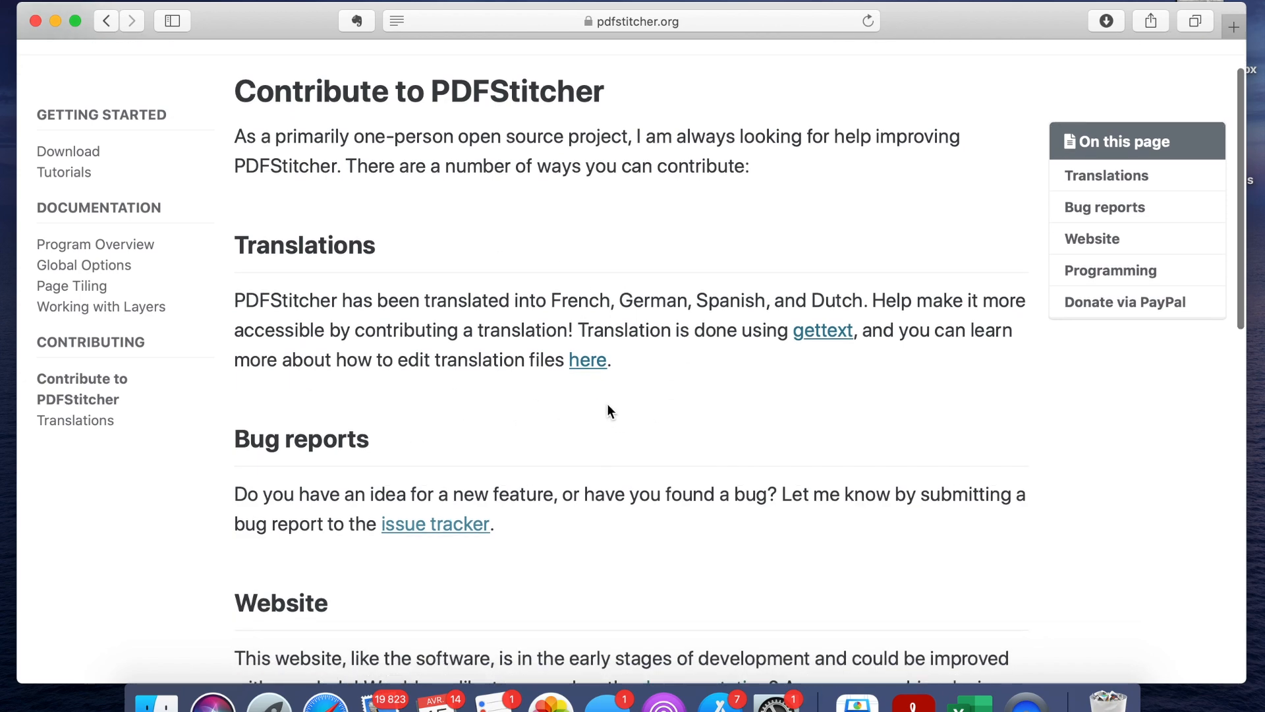
scroll(606, 408, down, 3)
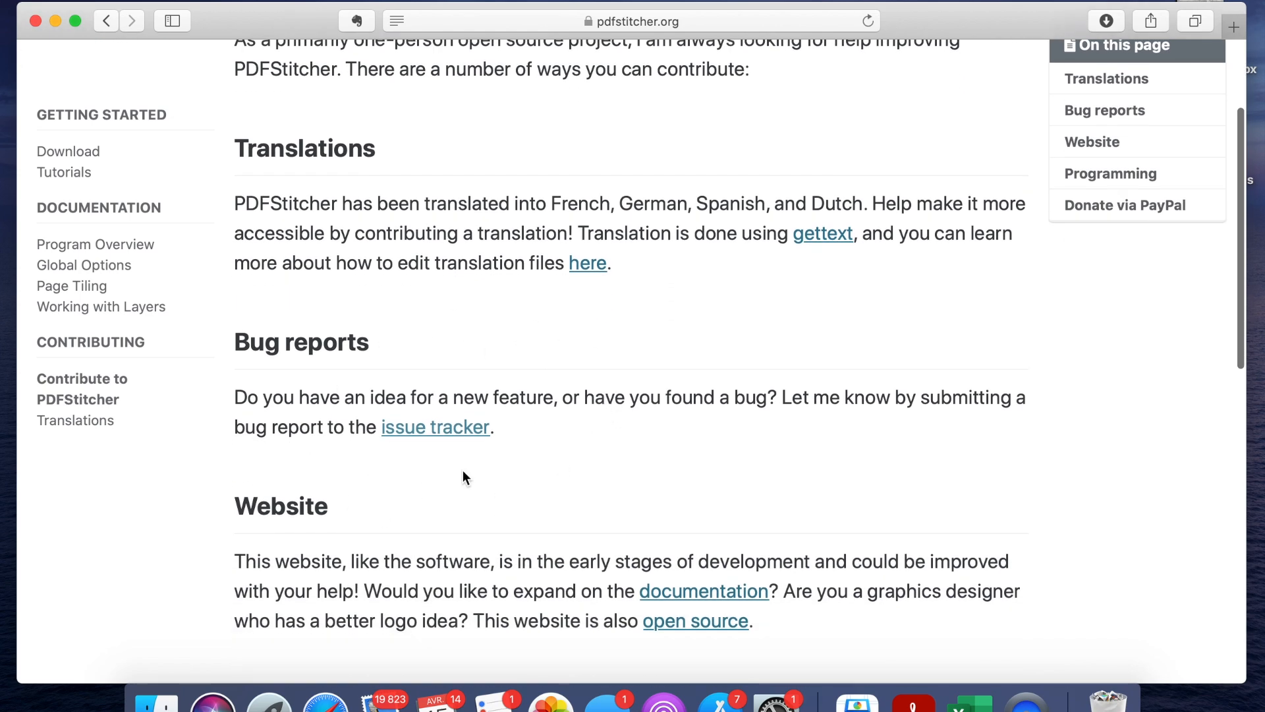
scroll(463, 475, down, 1)
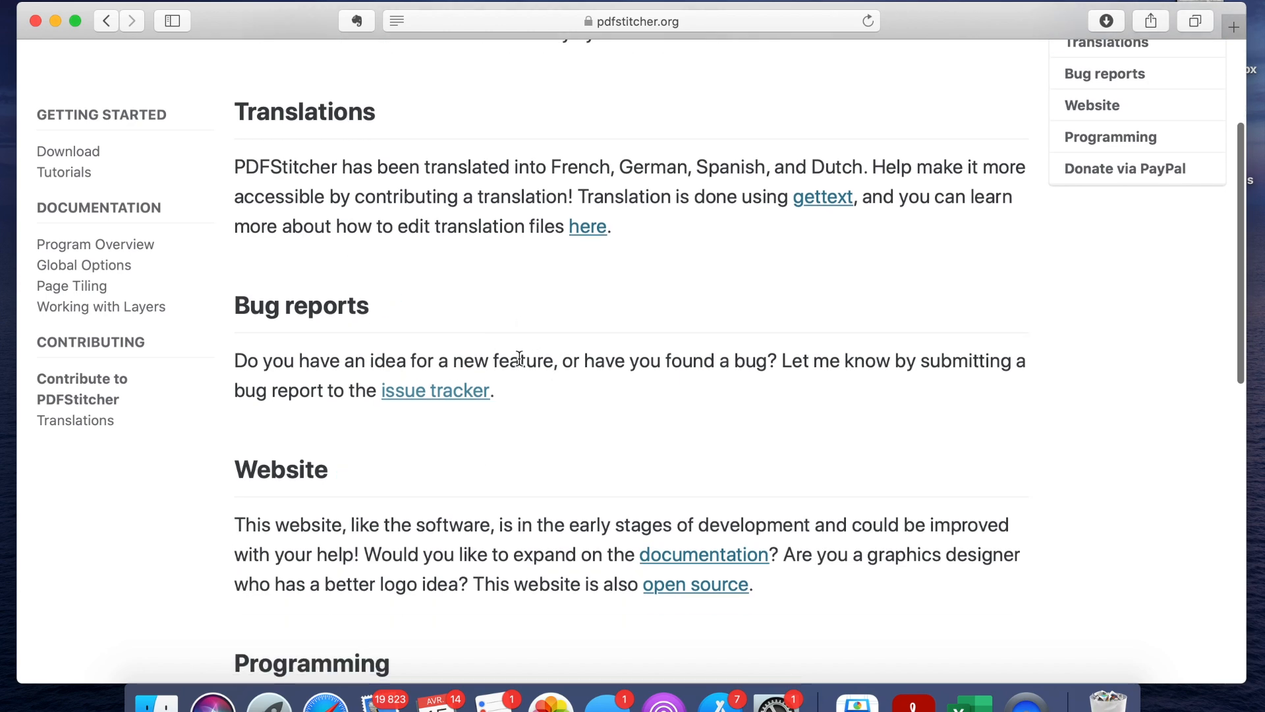
scroll(519, 364, down, 3)
scroll(519, 360, down, 5)
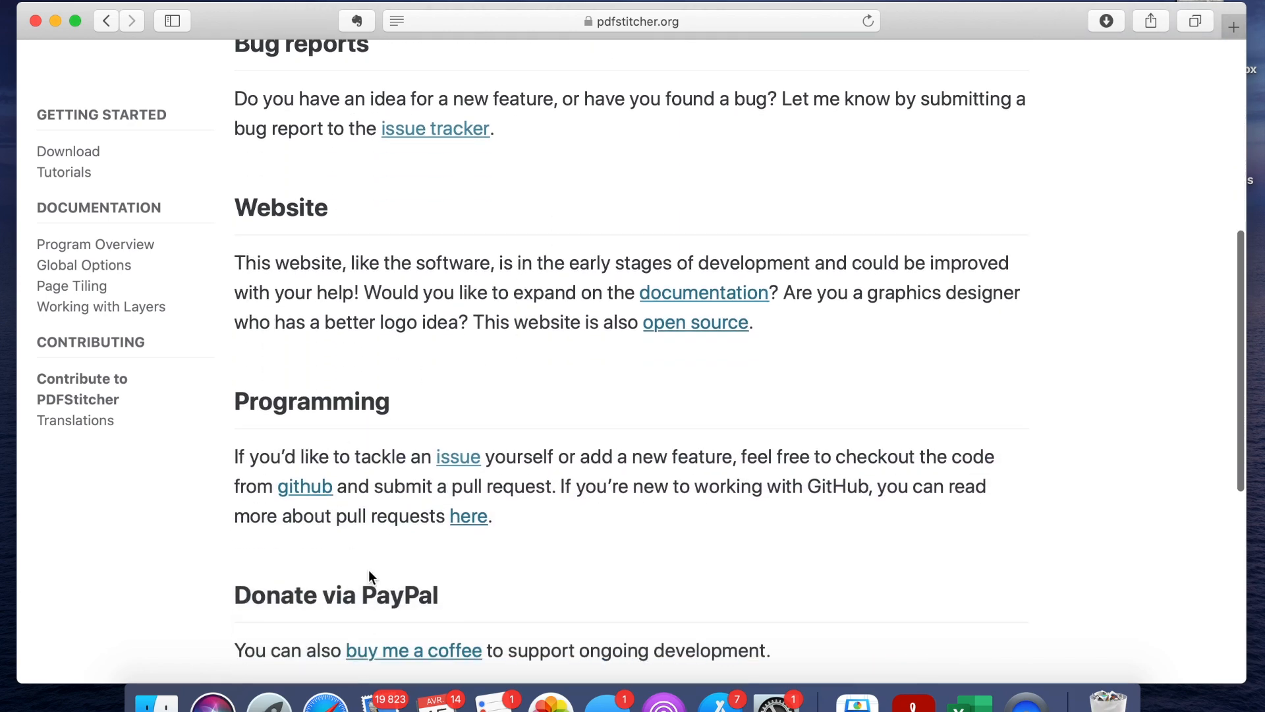
scroll(381, 471, down, 5)
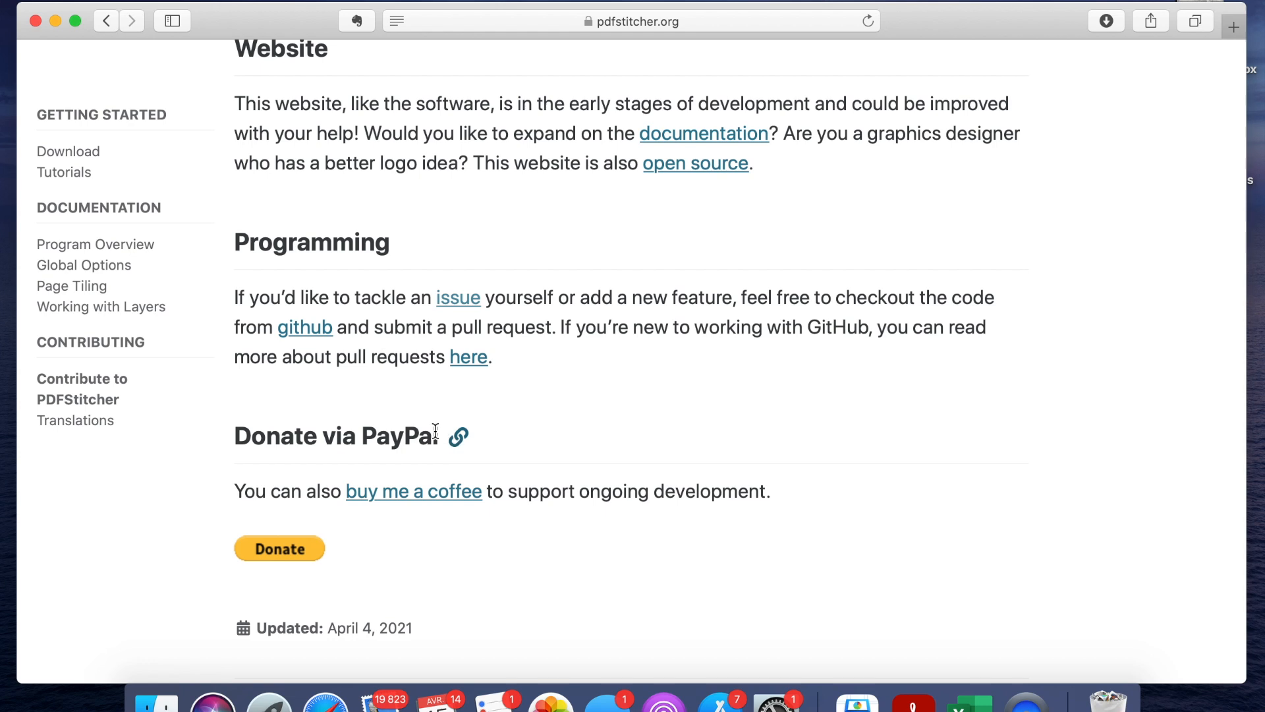
scroll(302, 547, down, 4)
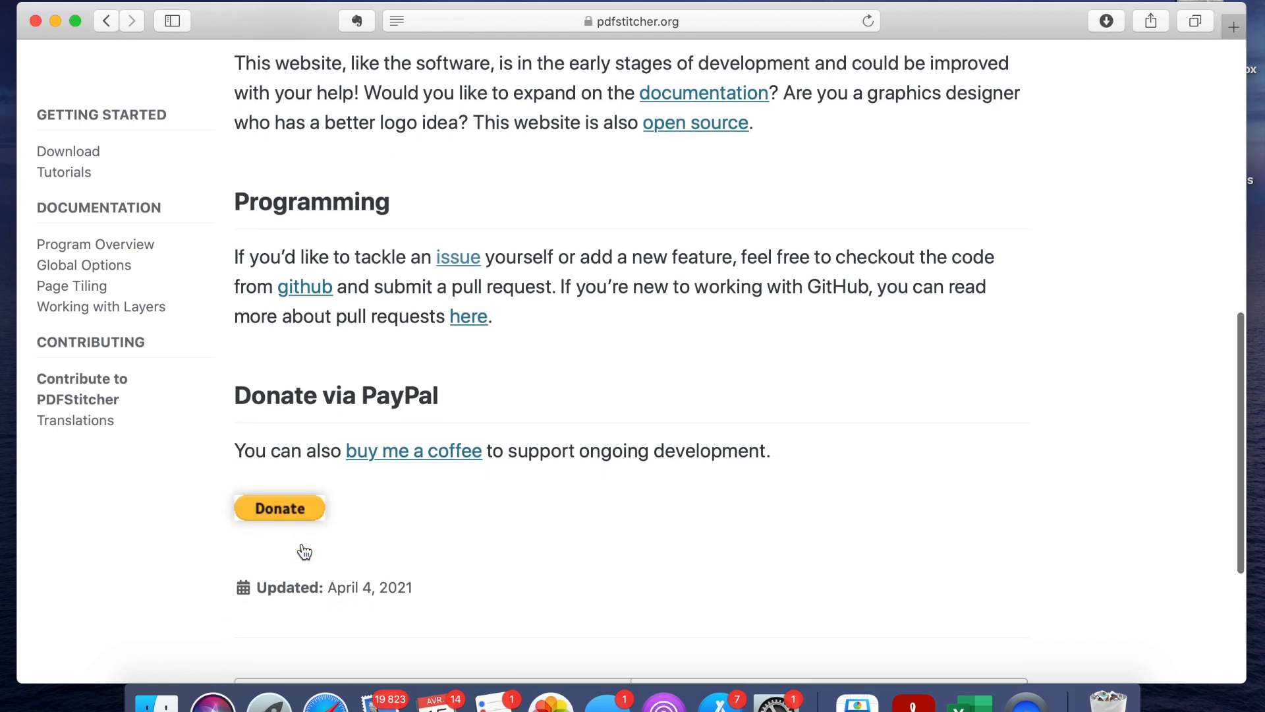
scroll(302, 550, down, 2)
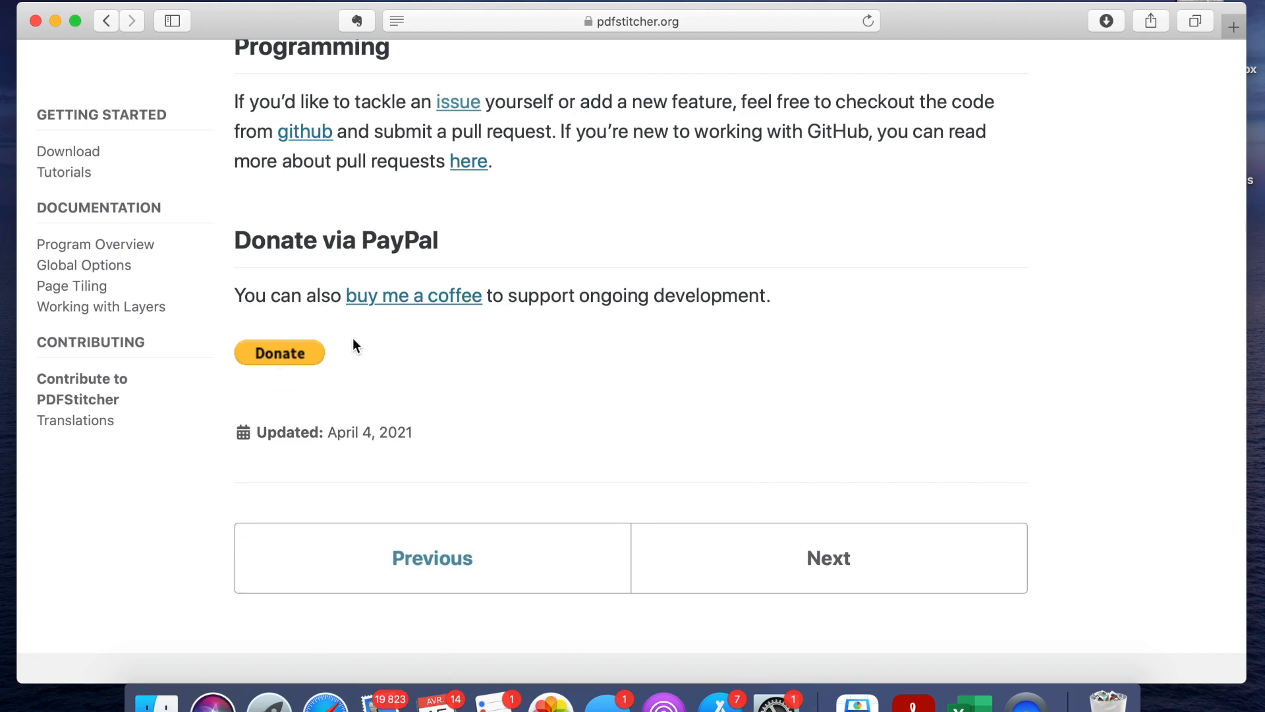
scroll(353, 340, up, 12)
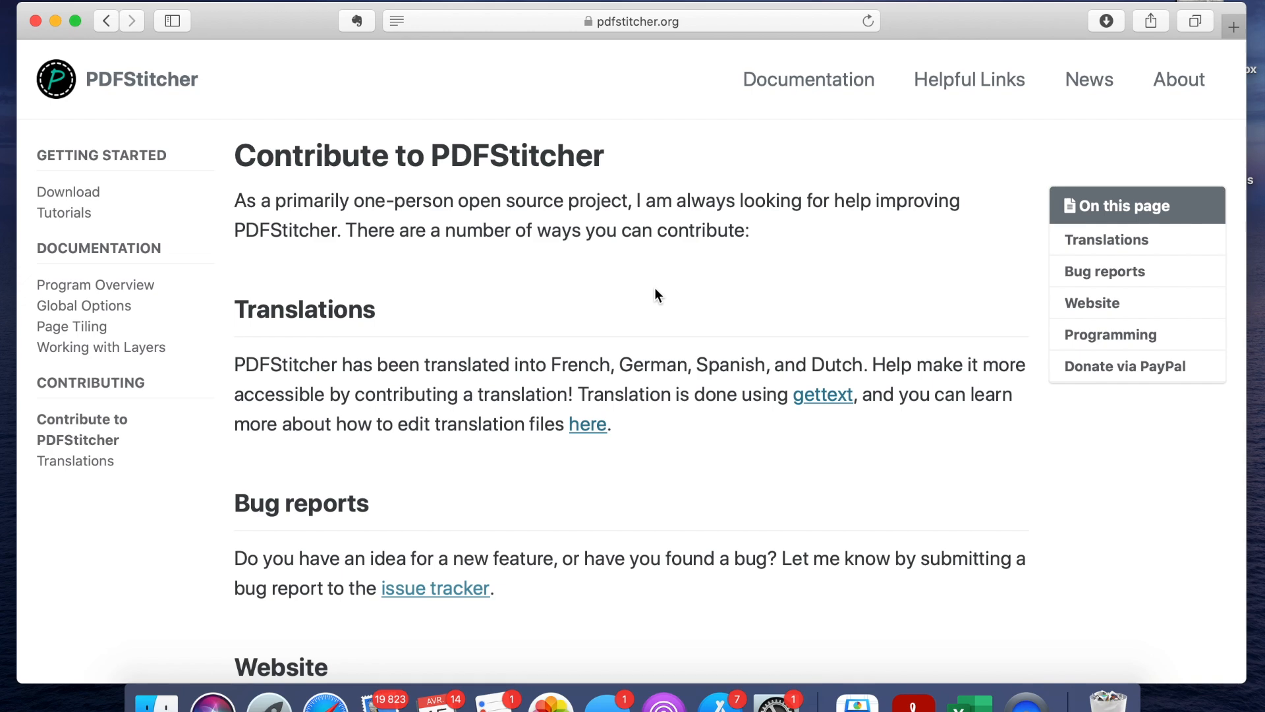
click(1184, 83)
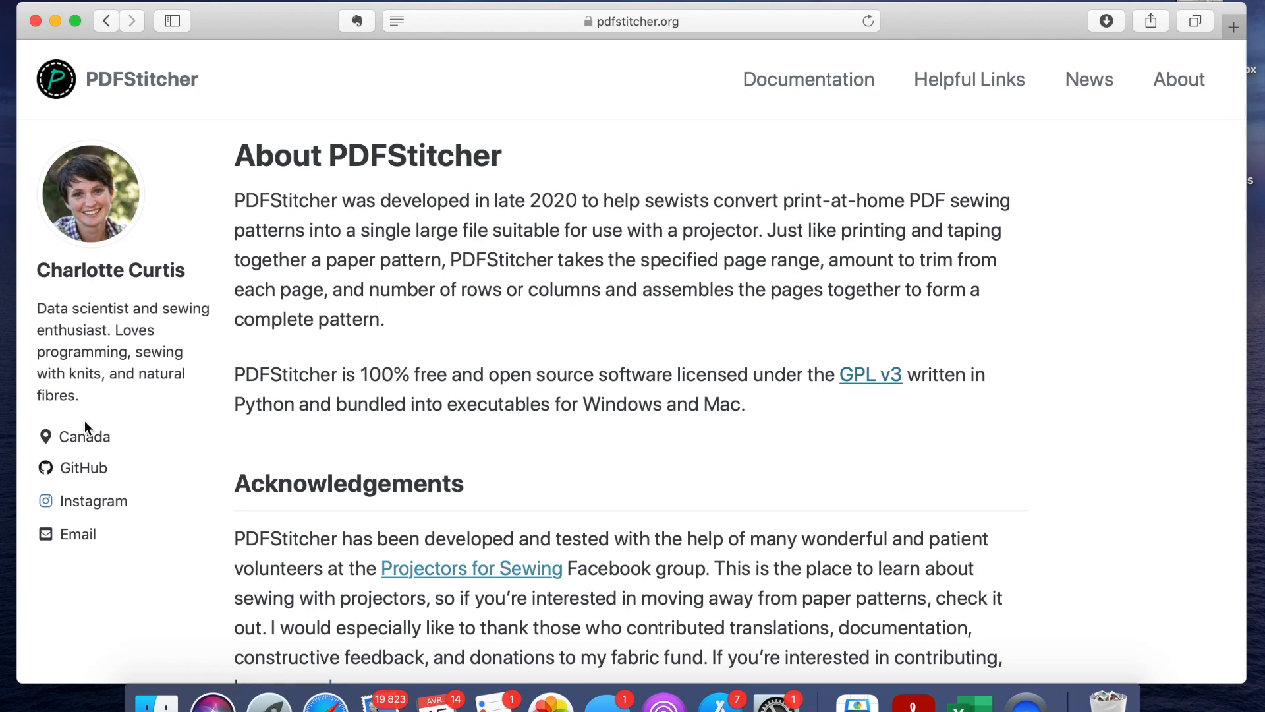
Close the browser window, launch pdfstitcher and move its window so the title bar is reachable
click(35, 21)
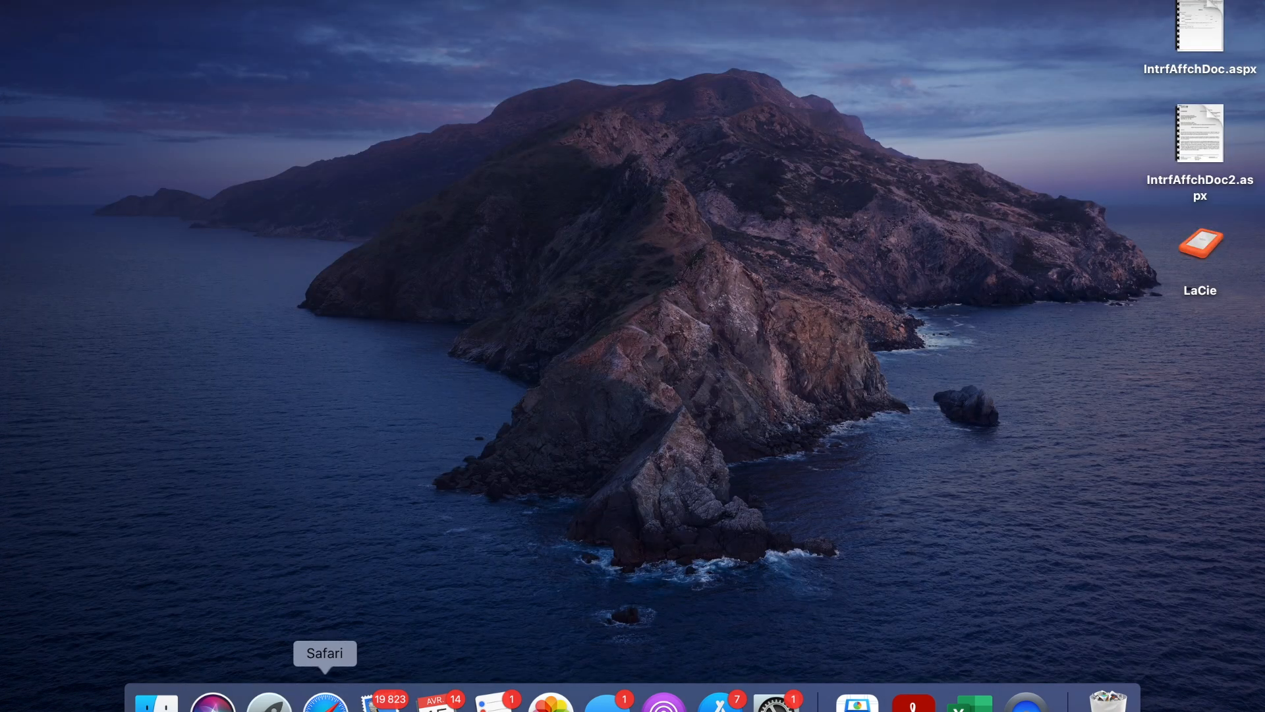
click(269, 700)
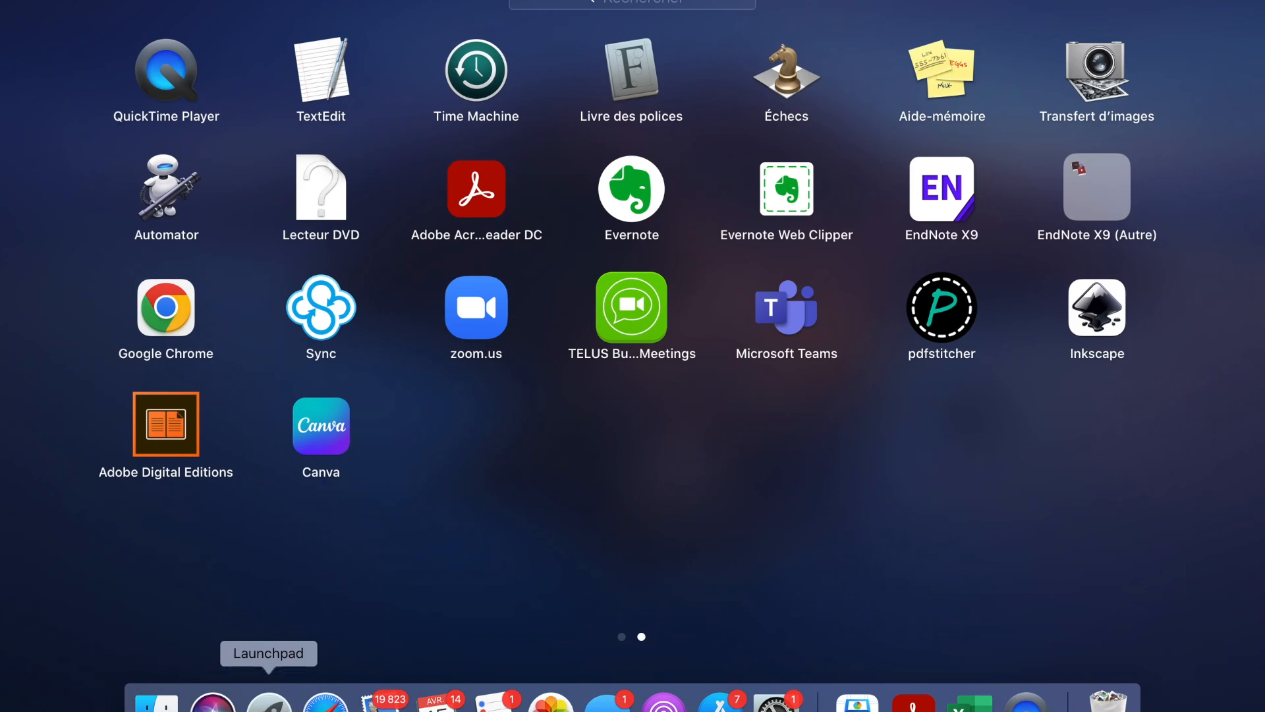
click(944, 302)
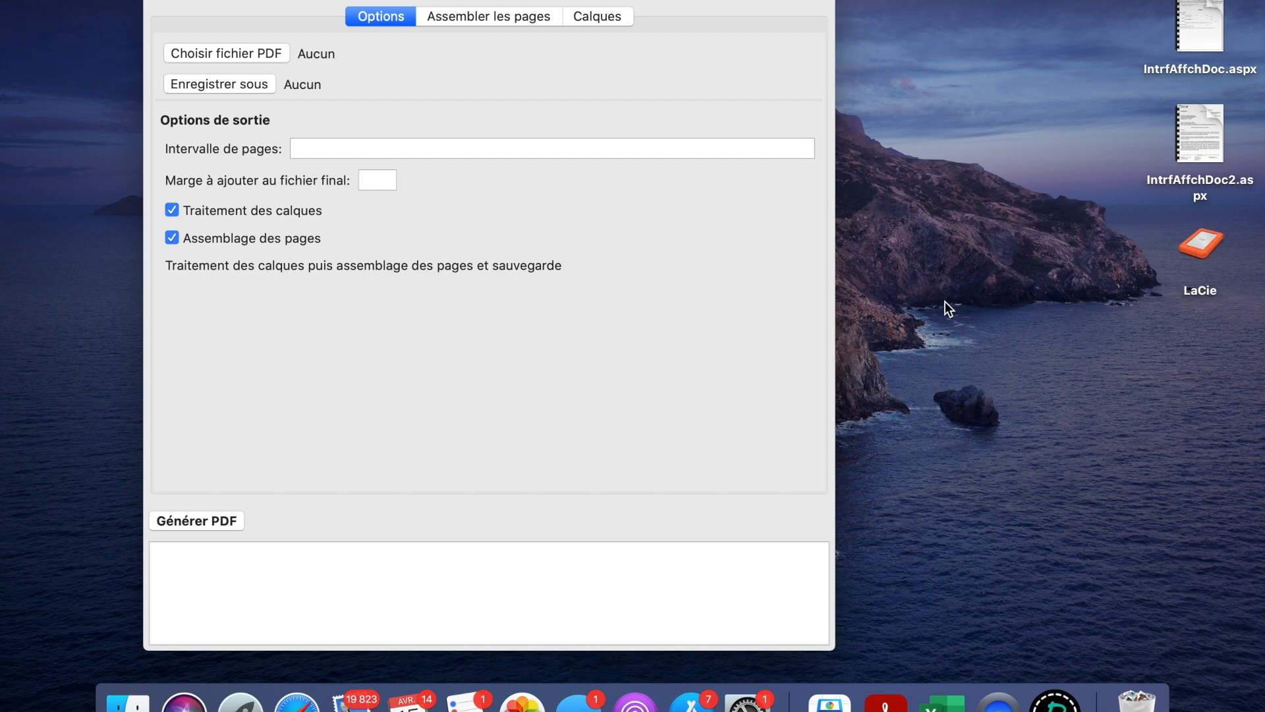
drag(556, 0, 679, 2)
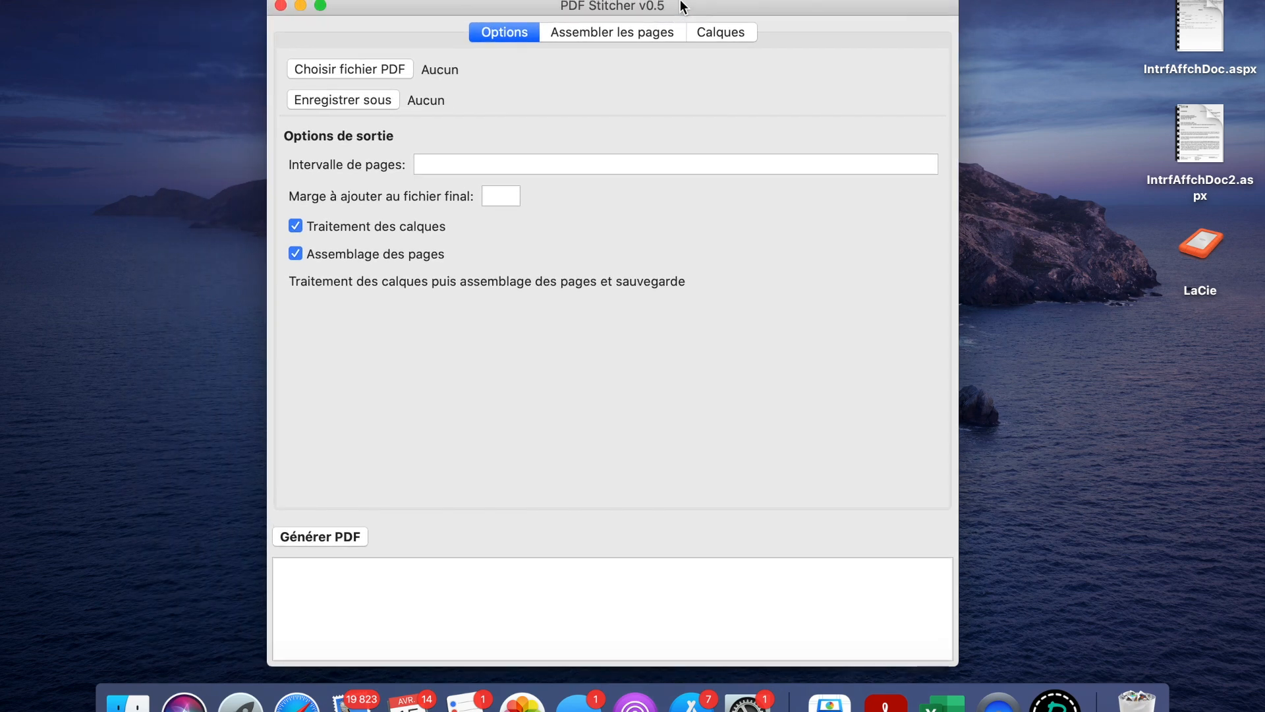
Load Core_T-Shirt_Sizes_0-20_Copyshop-A0.pdf from the Closet Core pattern folder in Dropbox, under Femme, as the source PDF
click(347, 70)
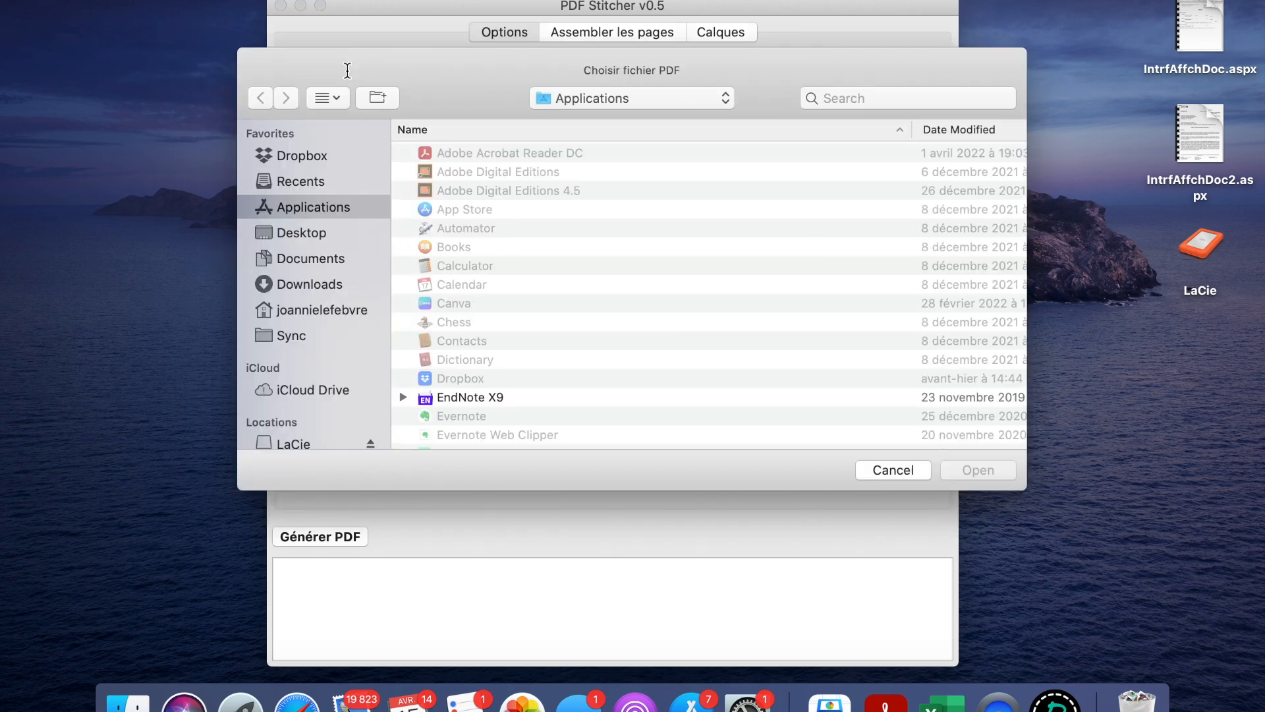
click(303, 154)
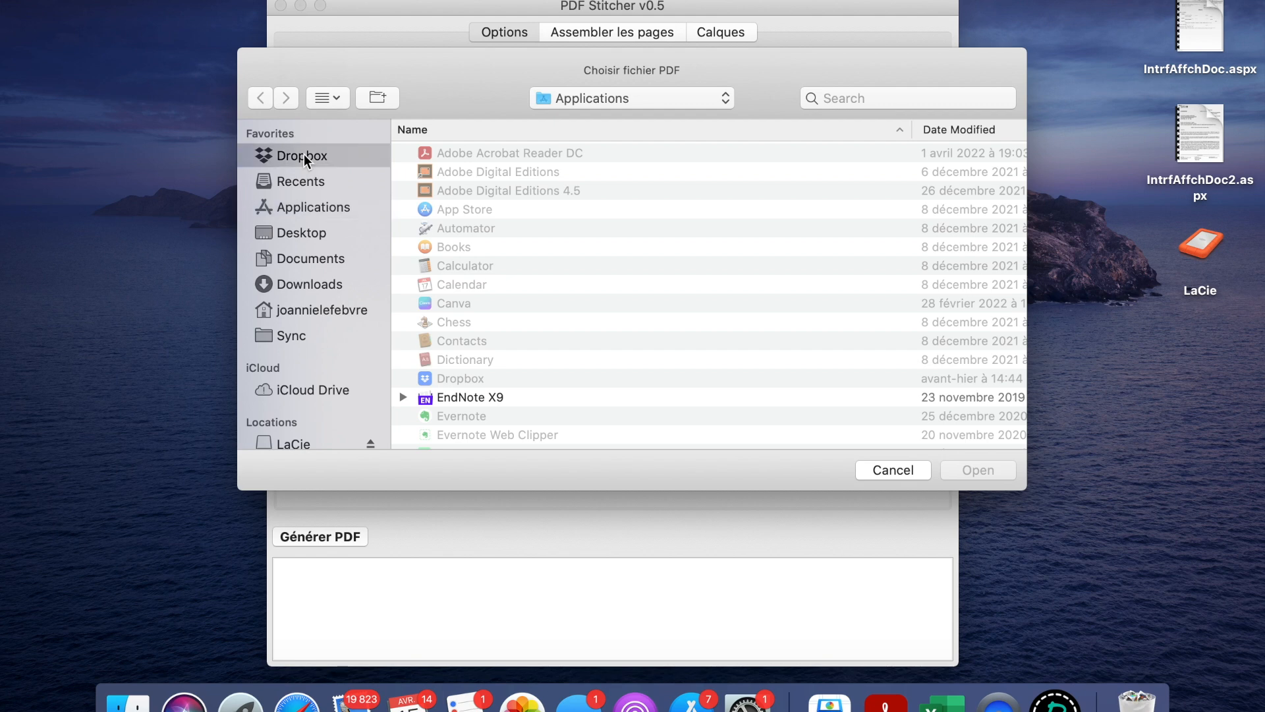
double_click(444, 358)
double_click(467, 247)
scroll(461, 330, down, 3)
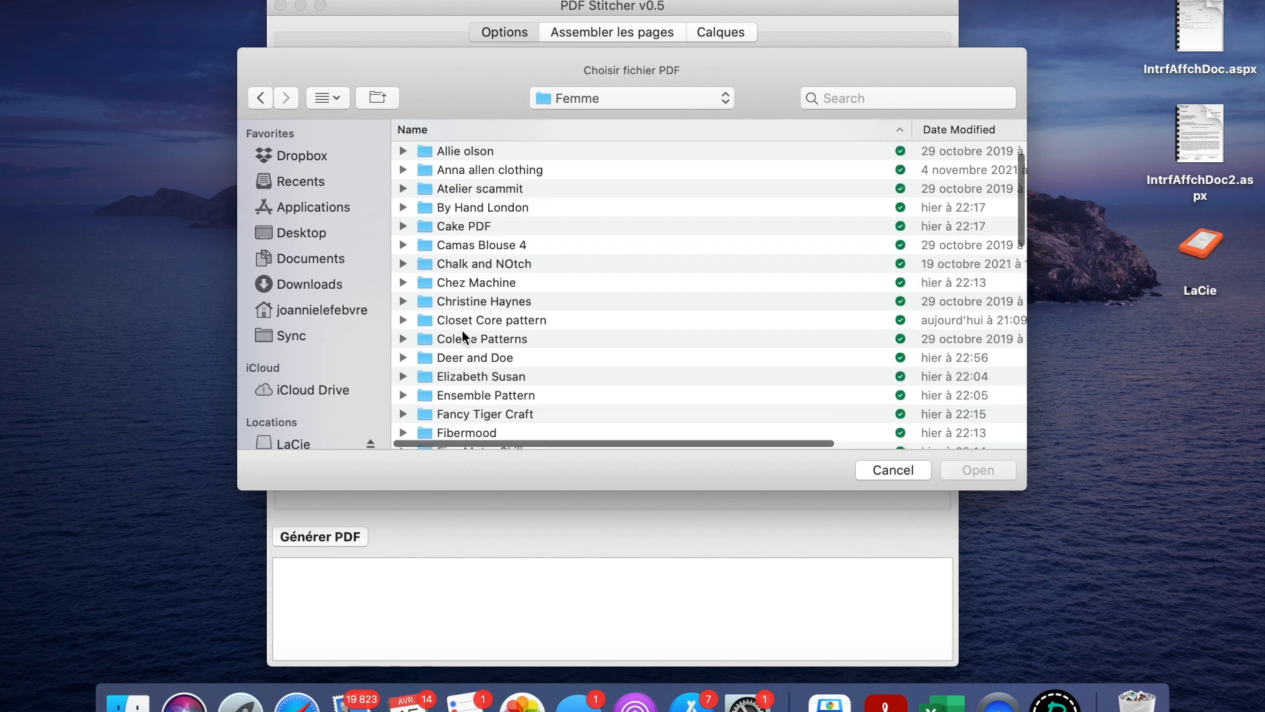
double_click(488, 319)
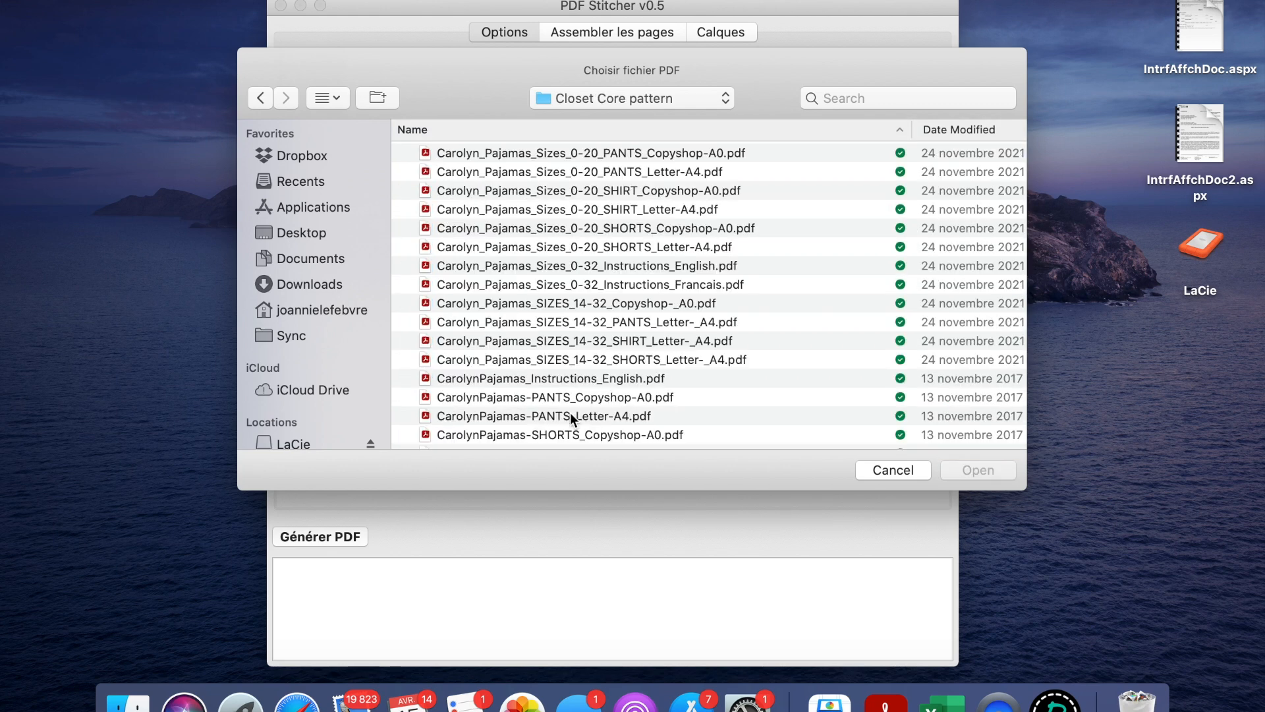
scroll(571, 413, down, 15)
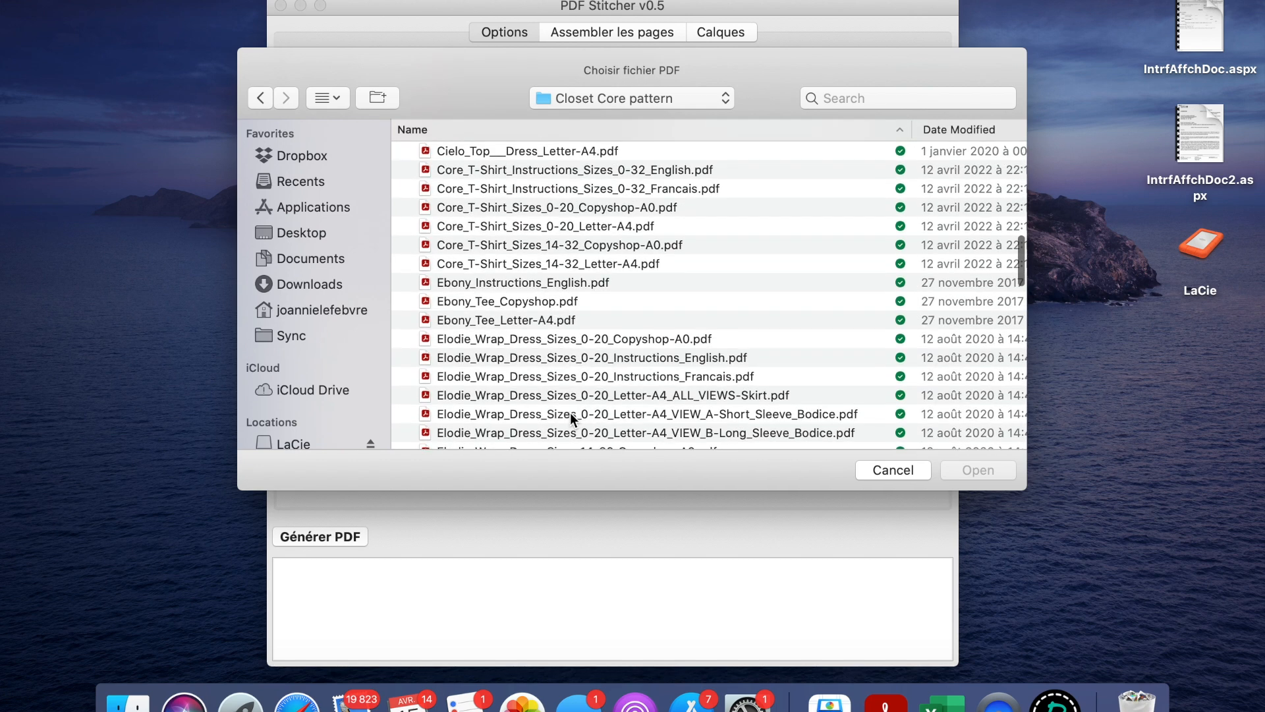
scroll(535, 208, up, 5)
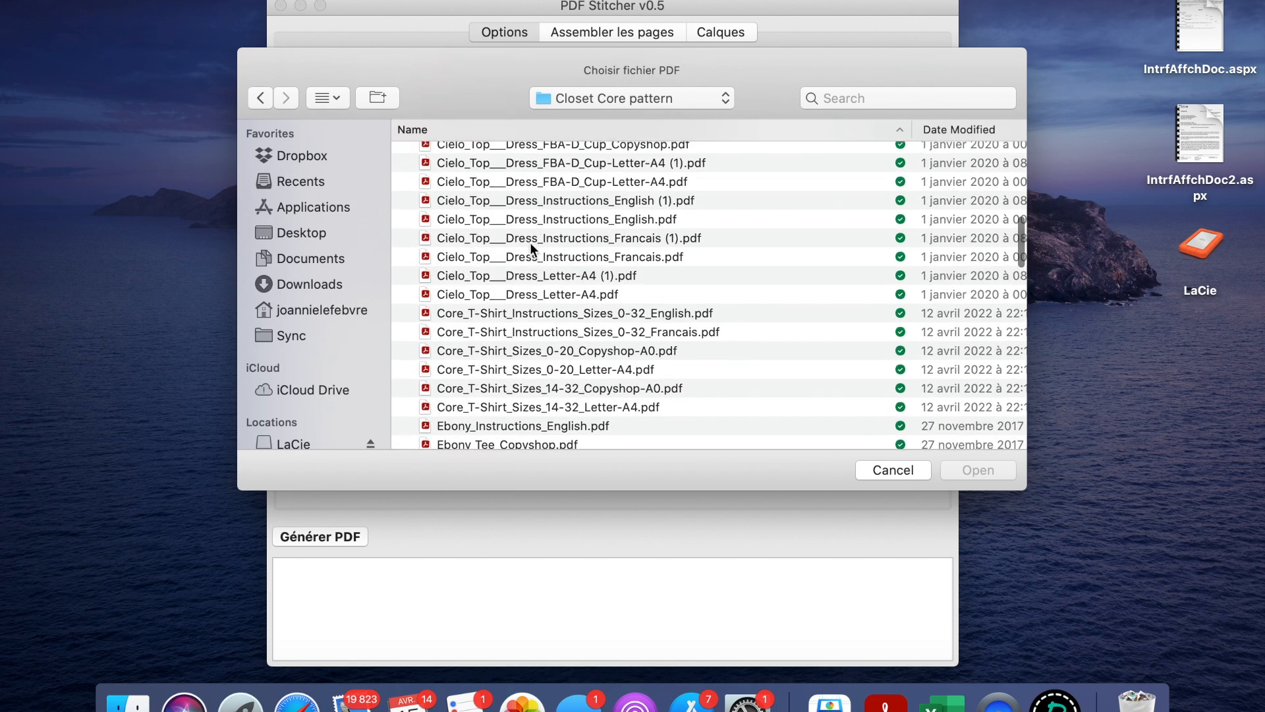
click(606, 352)
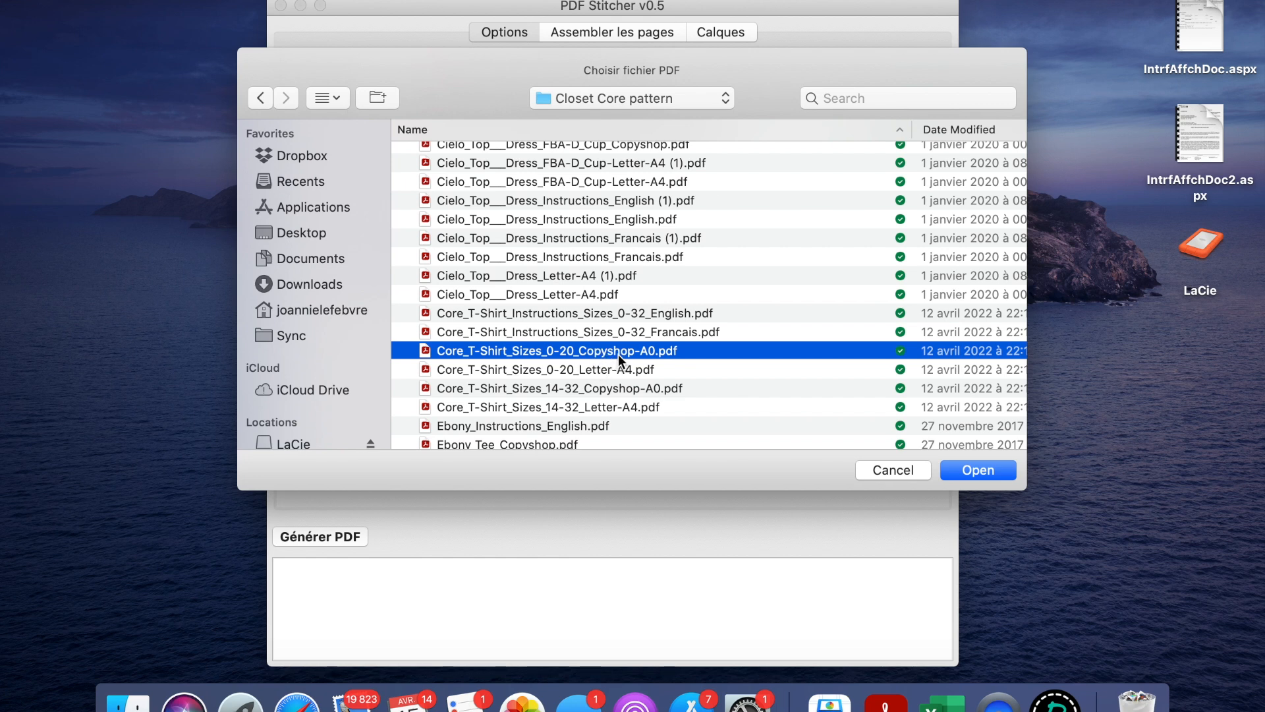
click(978, 470)
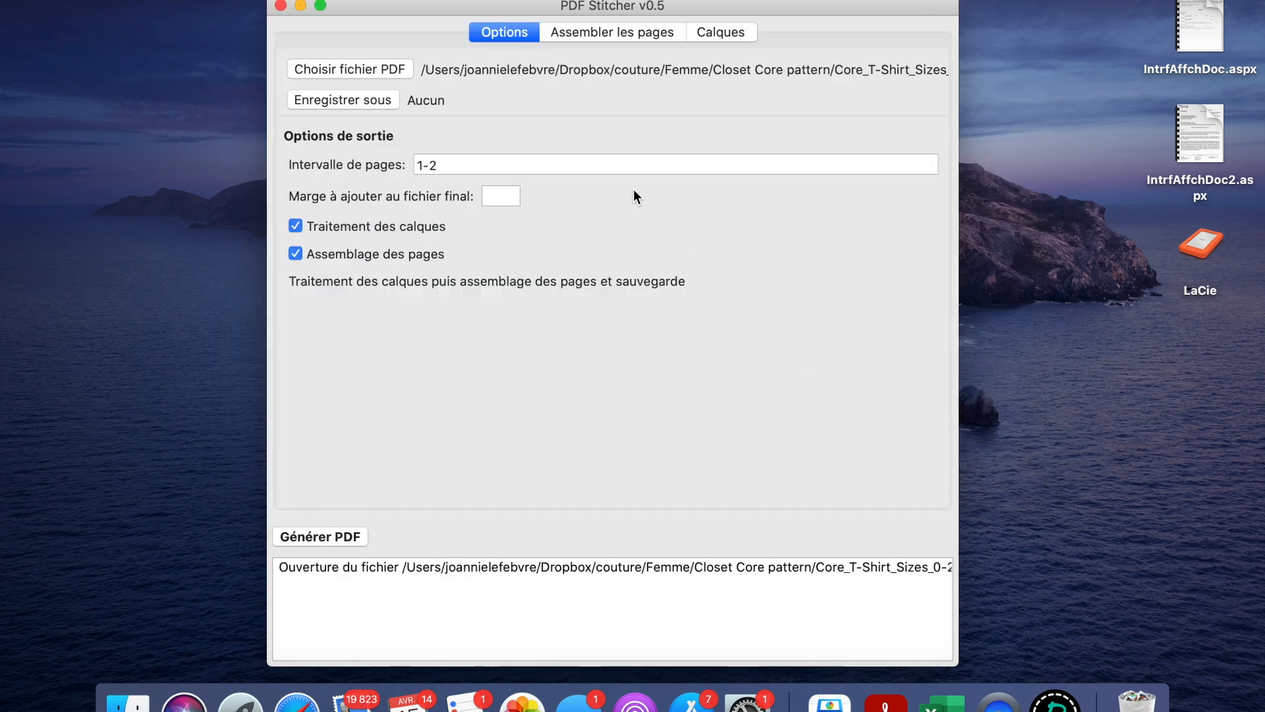
Set the margin added to the final file to 20 in the page assembly options
click(595, 30)
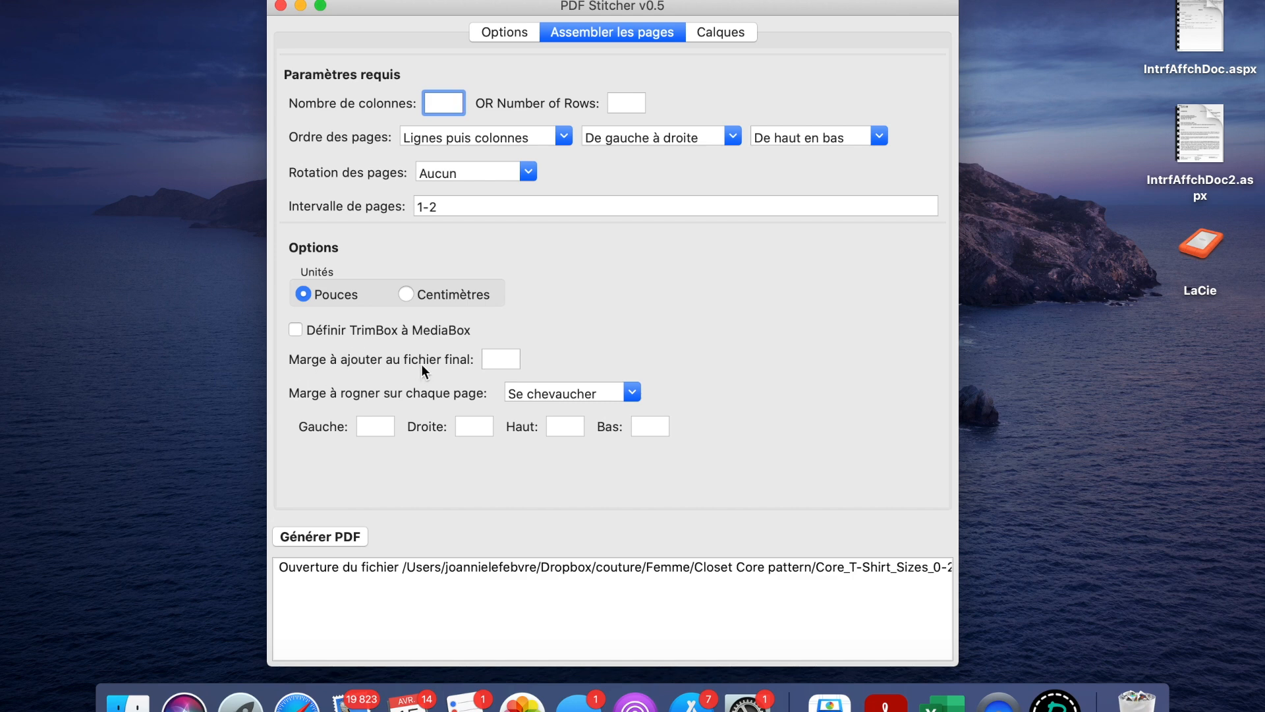
click(510, 358)
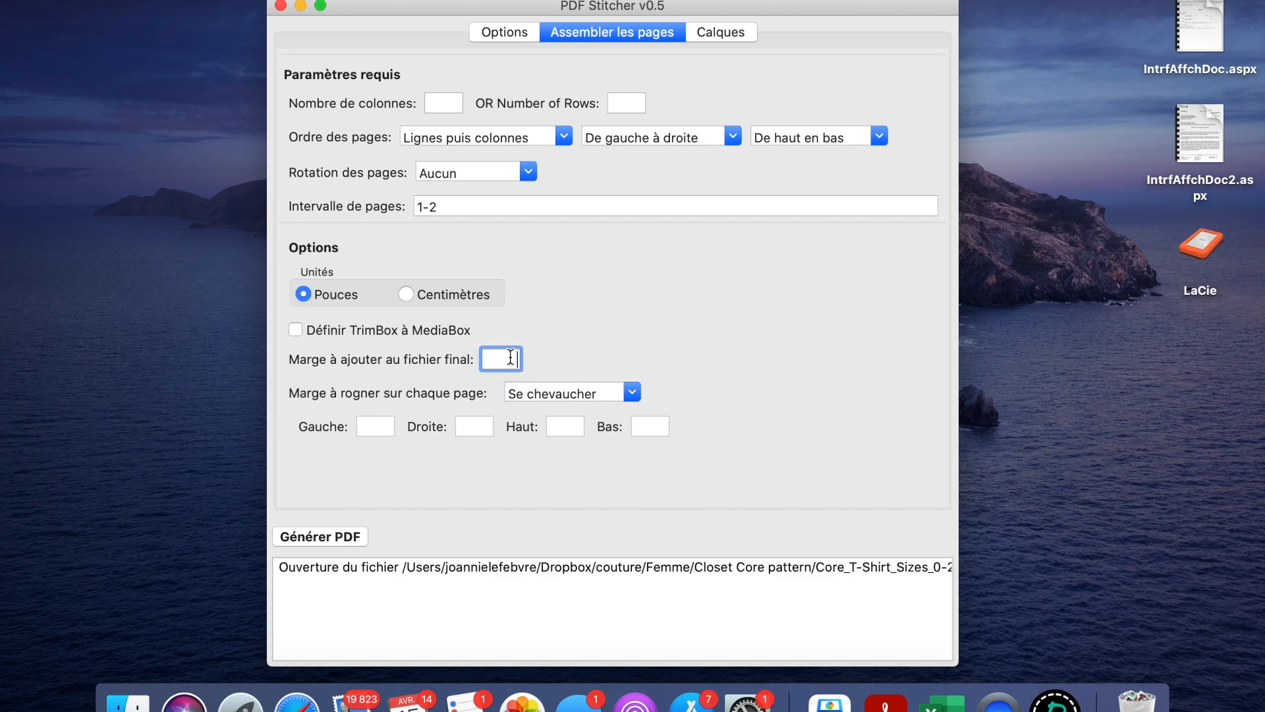
text(20)
Deselect all pattern layers except Layer 13, Text and size 12
click(717, 32)
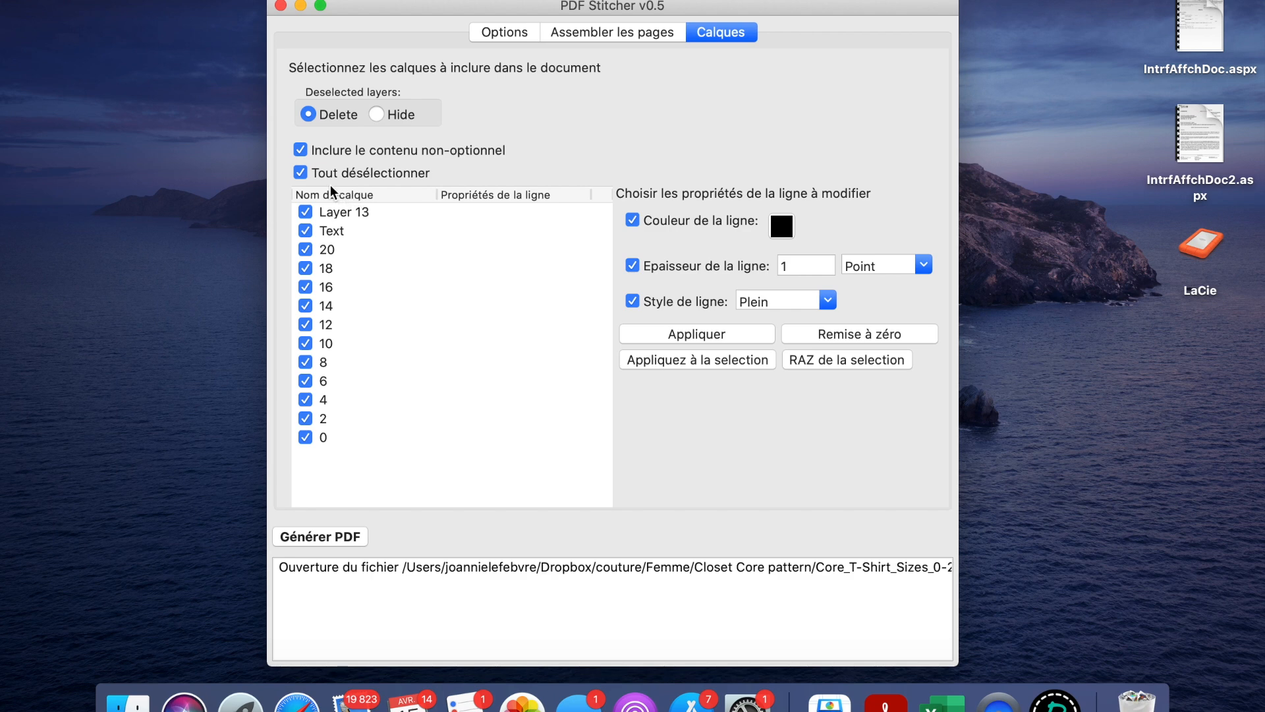
click(298, 174)
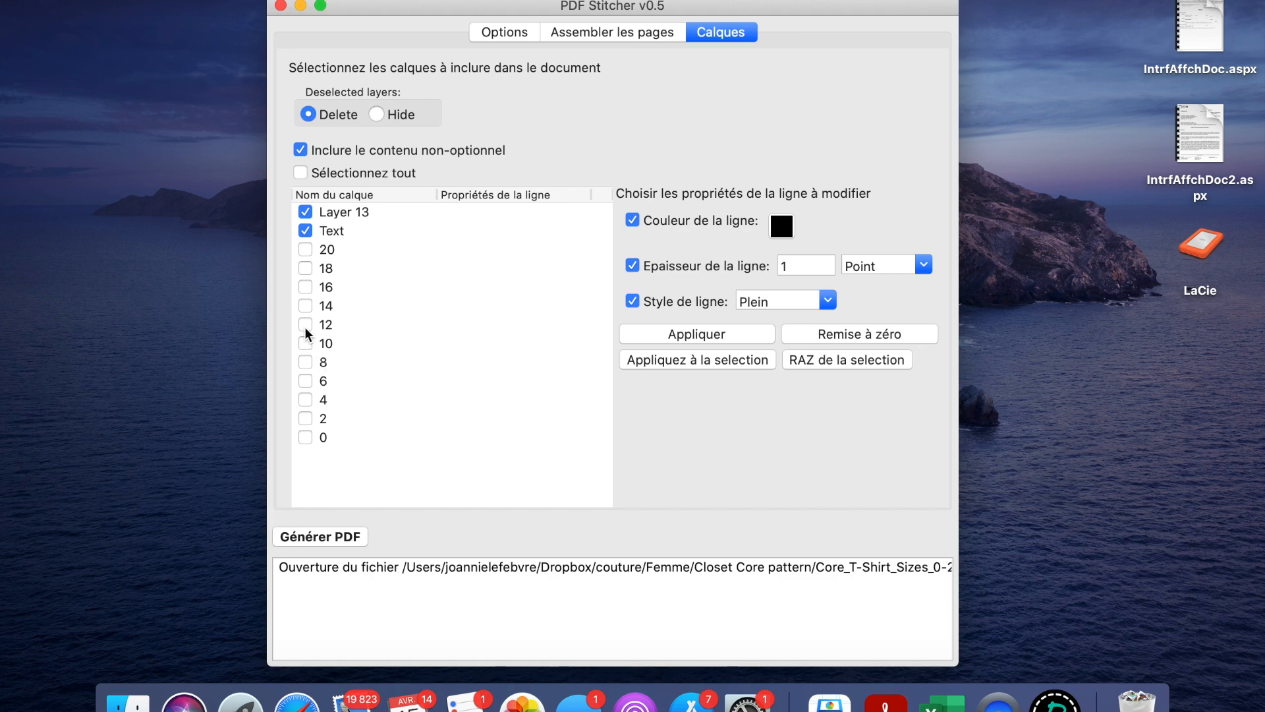
click(322, 324)
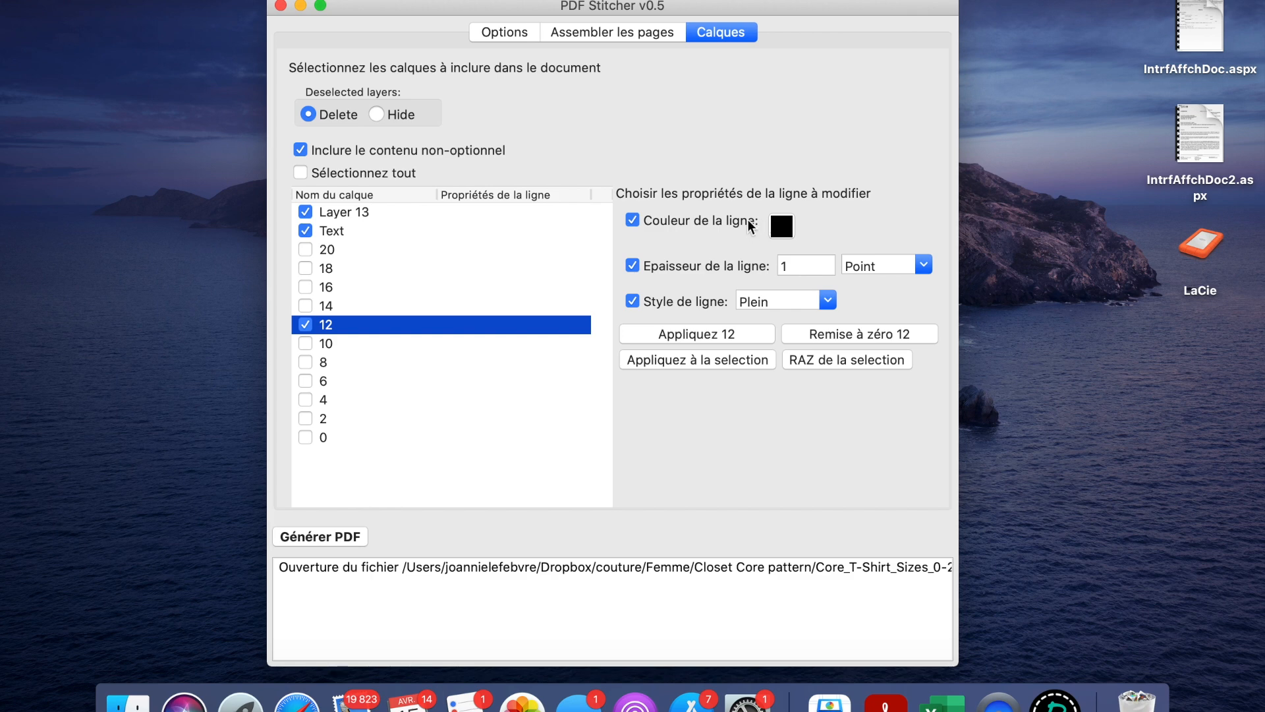
Choose Blue as the line colour and 3 points as the line thickness for layer 12
click(780, 227)
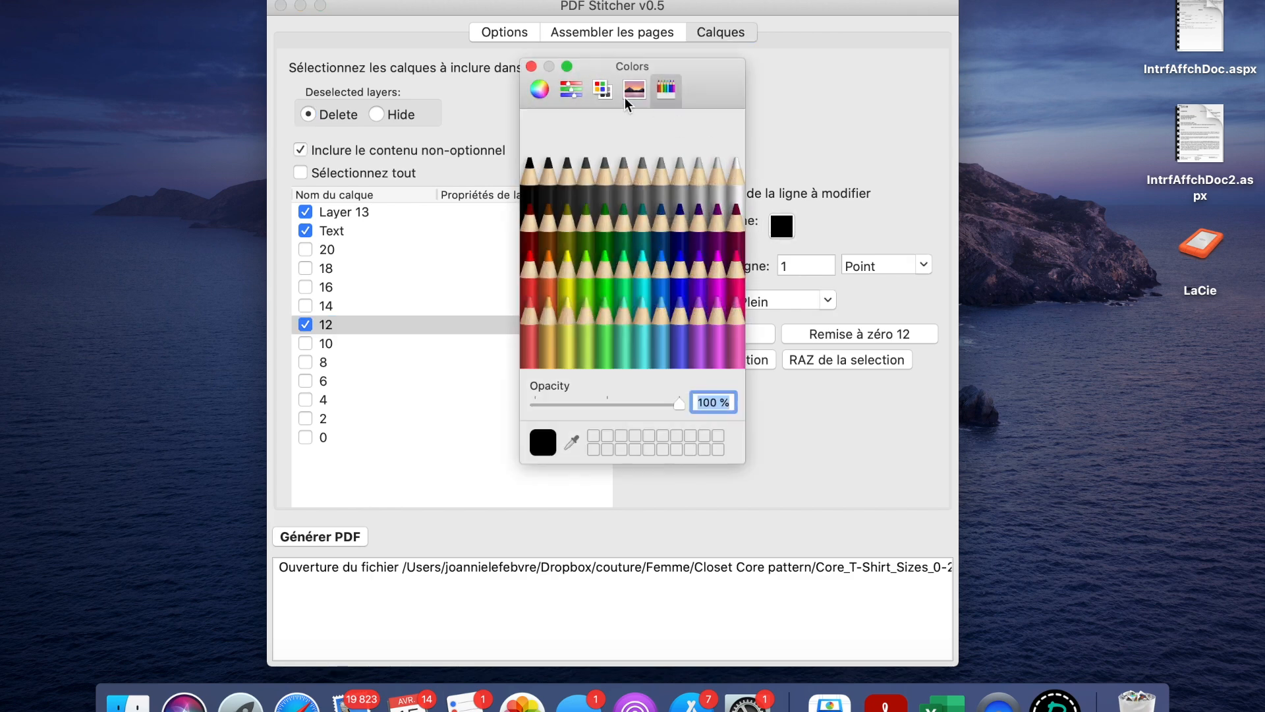
click(605, 92)
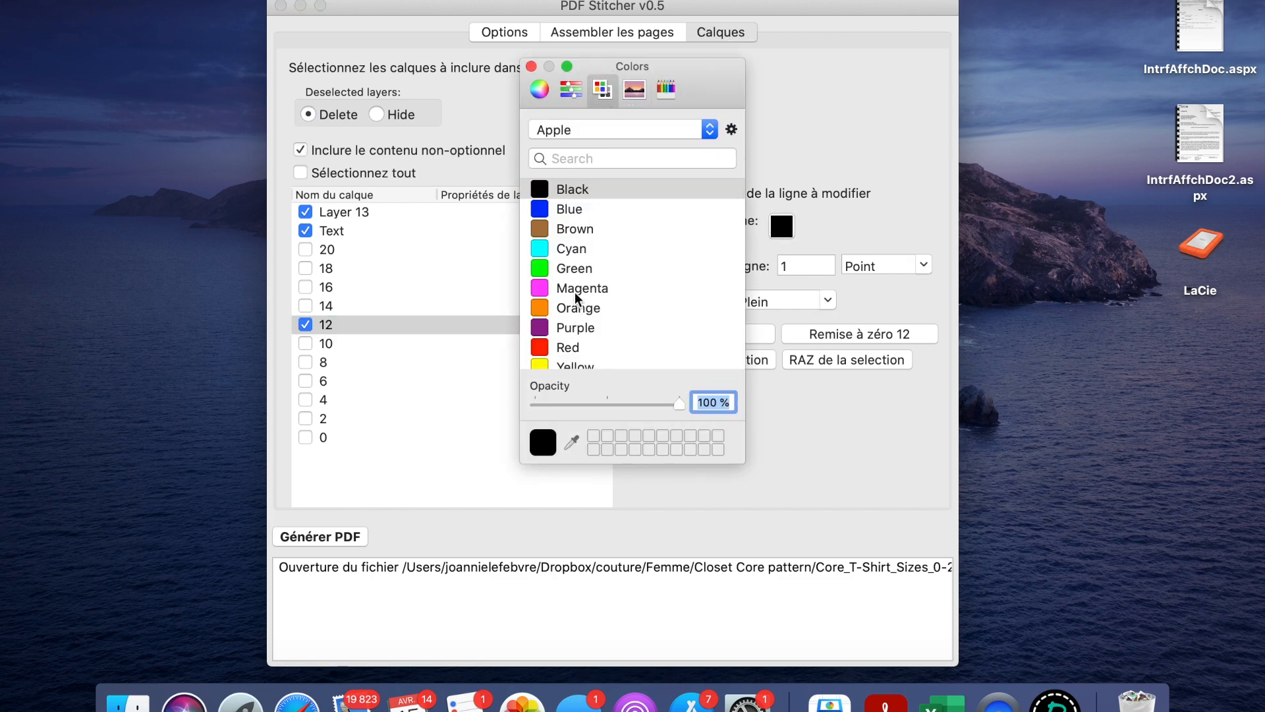
click(570, 211)
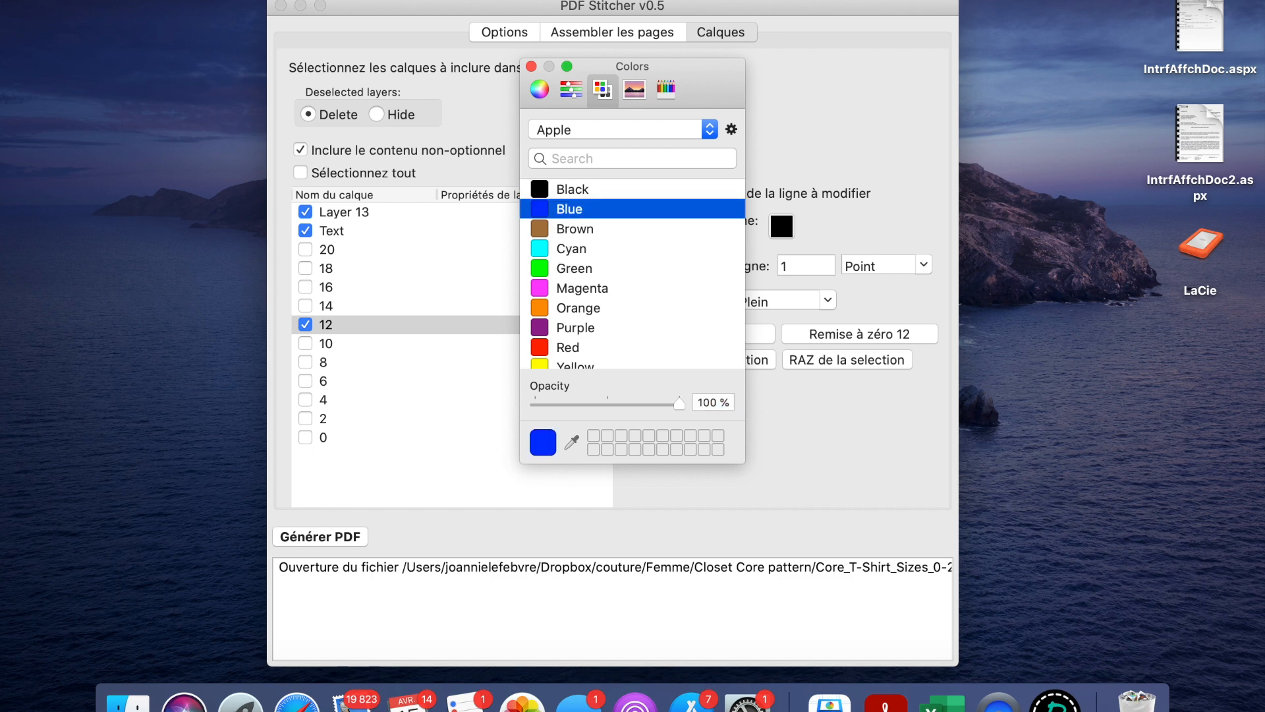
click(531, 67)
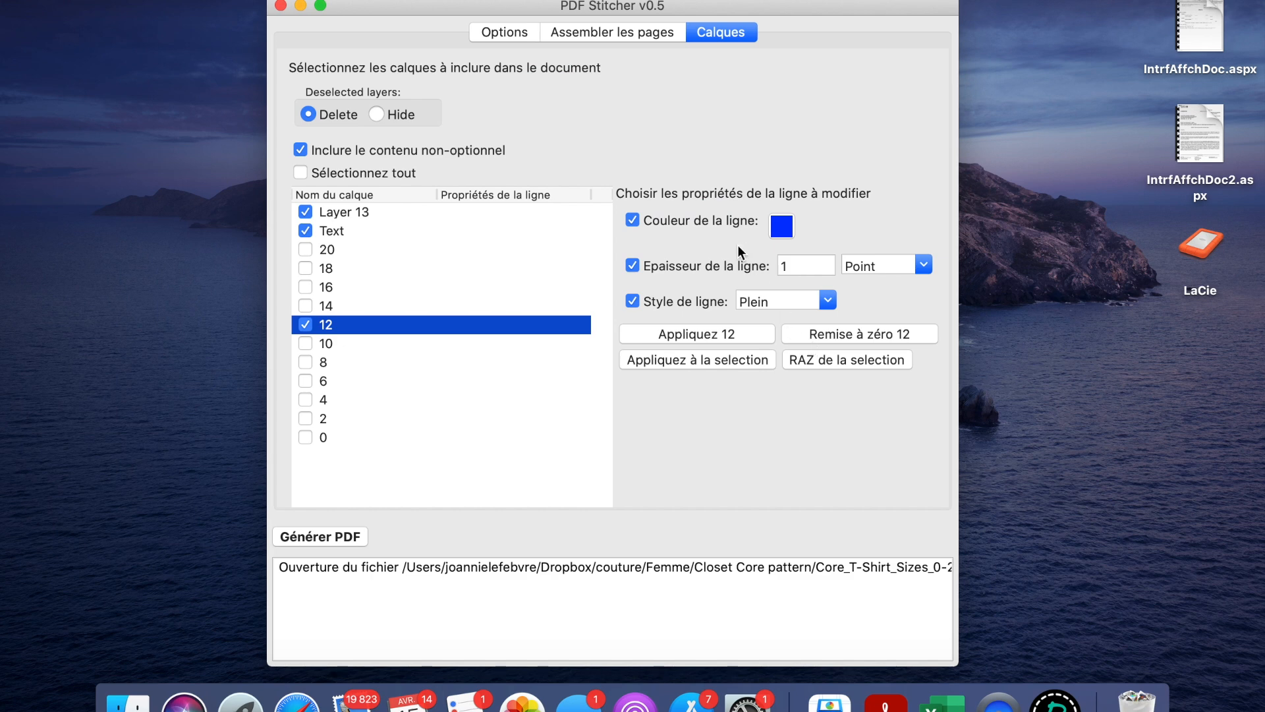
click(798, 264)
key(BackSpace)
text(3)
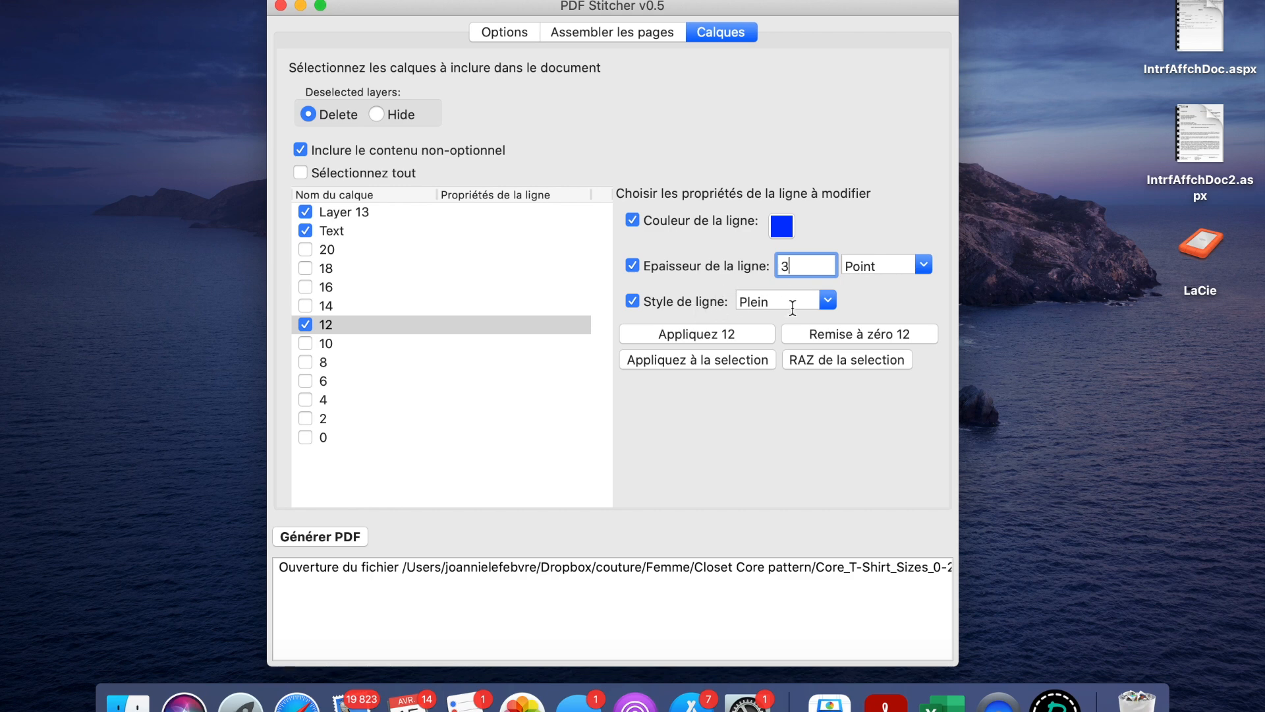
Set the line style to Plein and apply the chosen line properties to layer 12
click(824, 301)
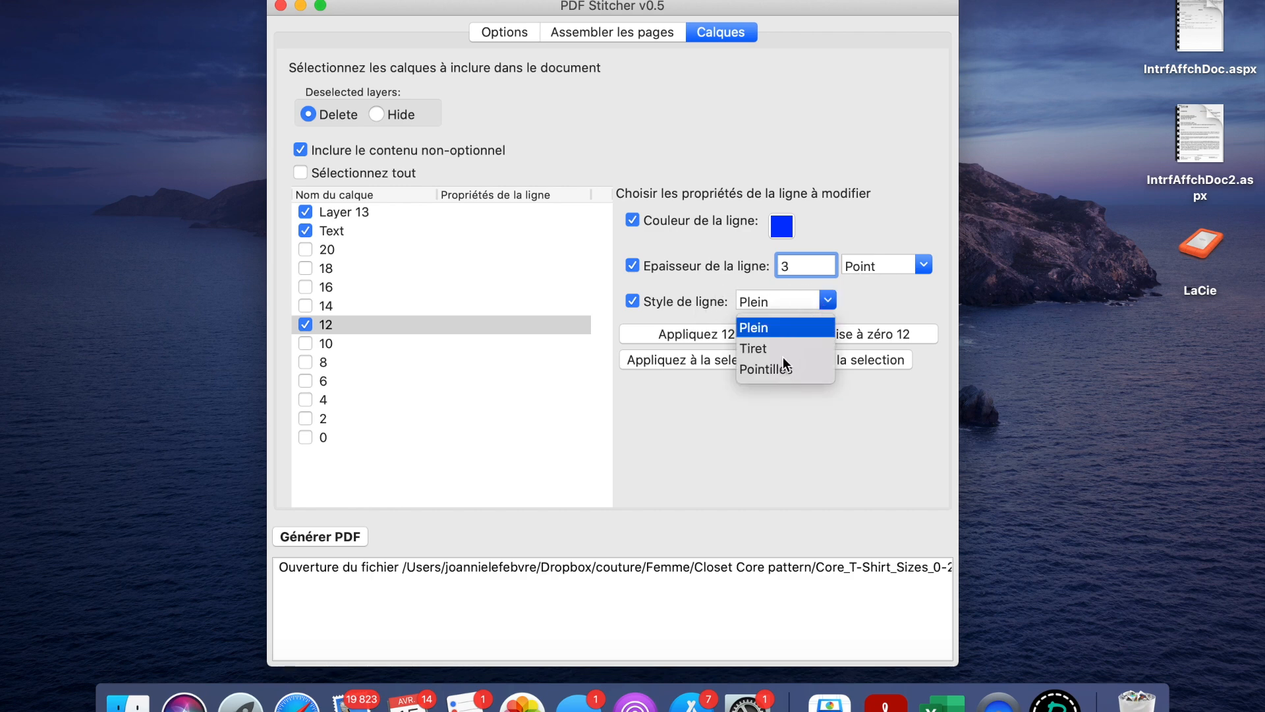
click(782, 327)
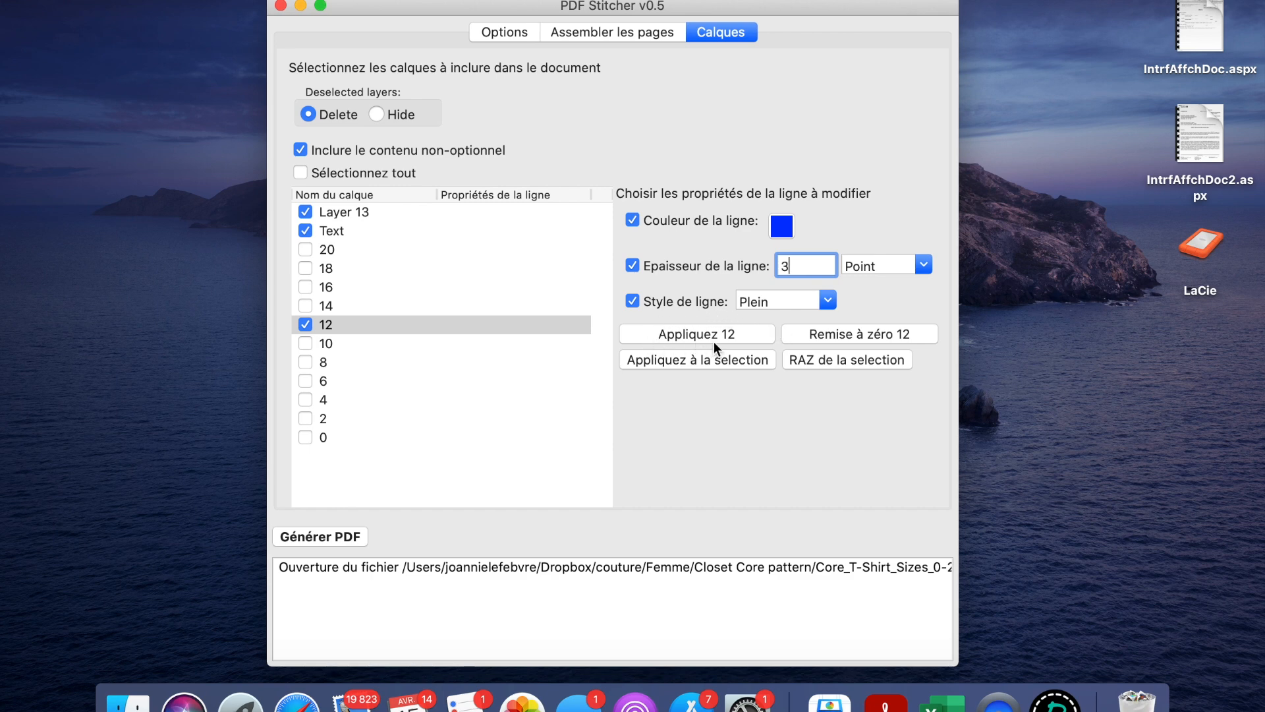
click(730, 339)
click(871, 335)
click(720, 336)
Include size layer 4 in the document and choose Orange as its line colour
click(306, 399)
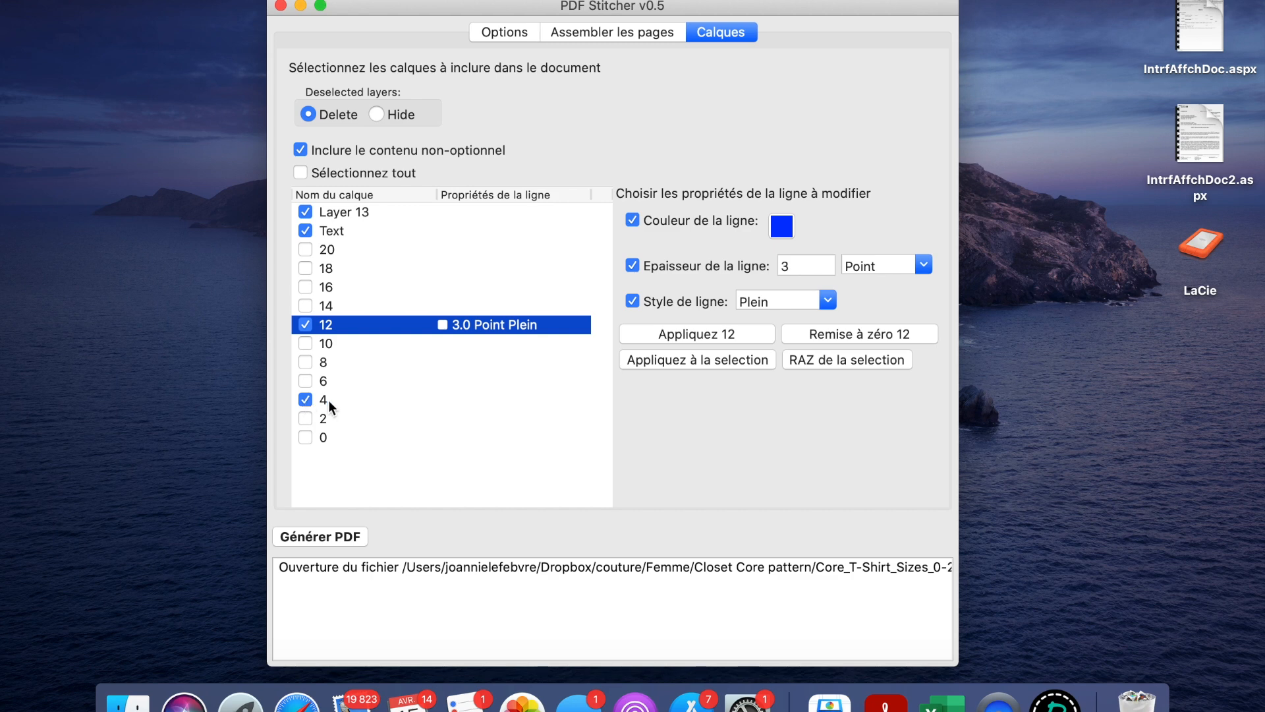
click(322, 399)
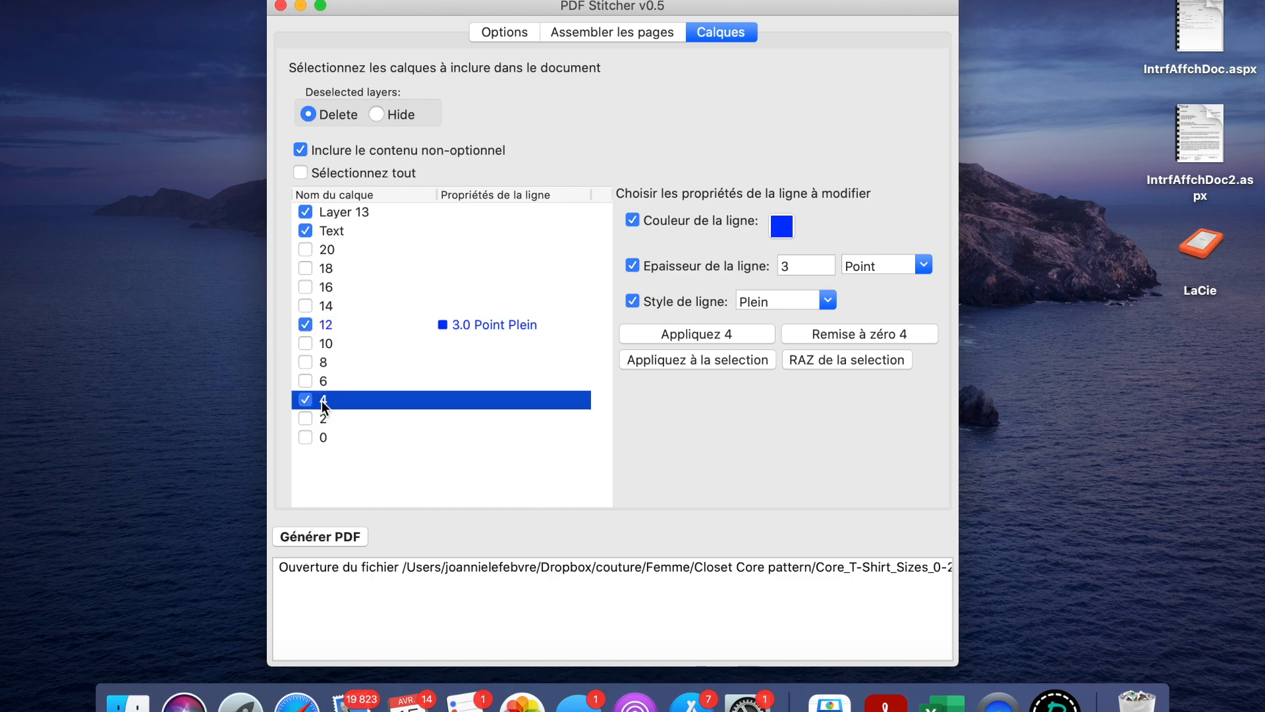
click(785, 224)
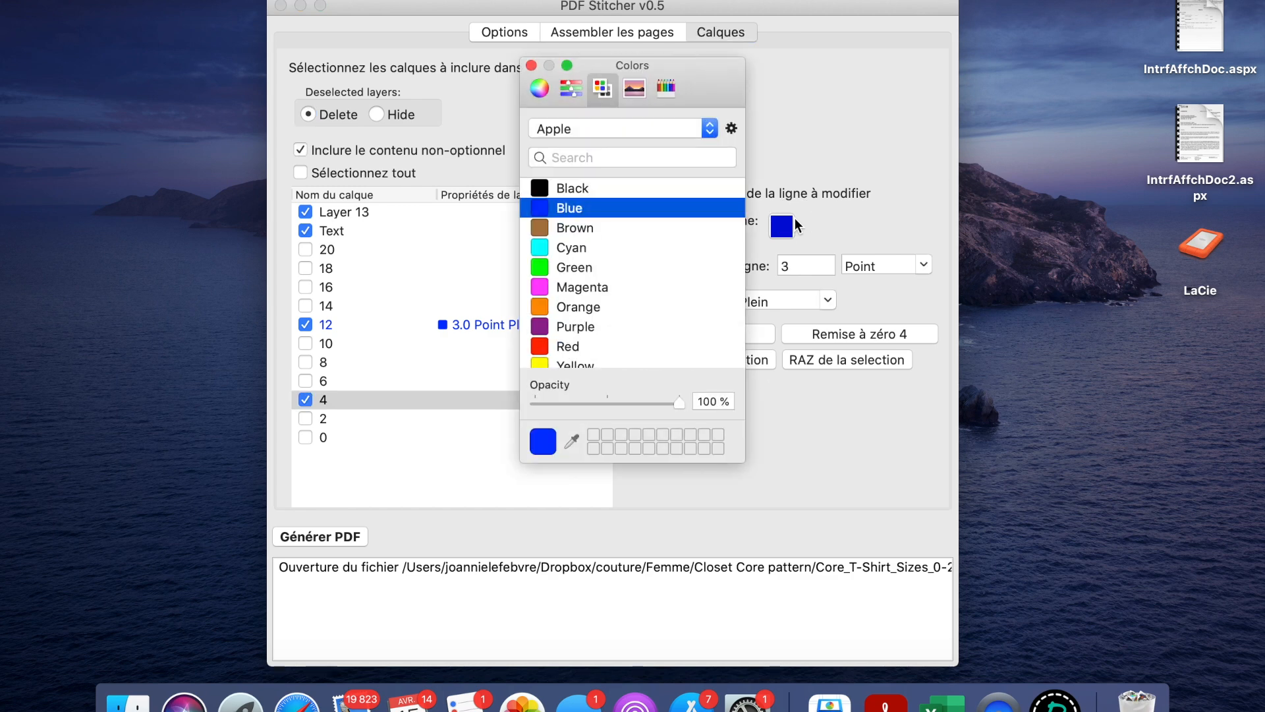
click(577, 307)
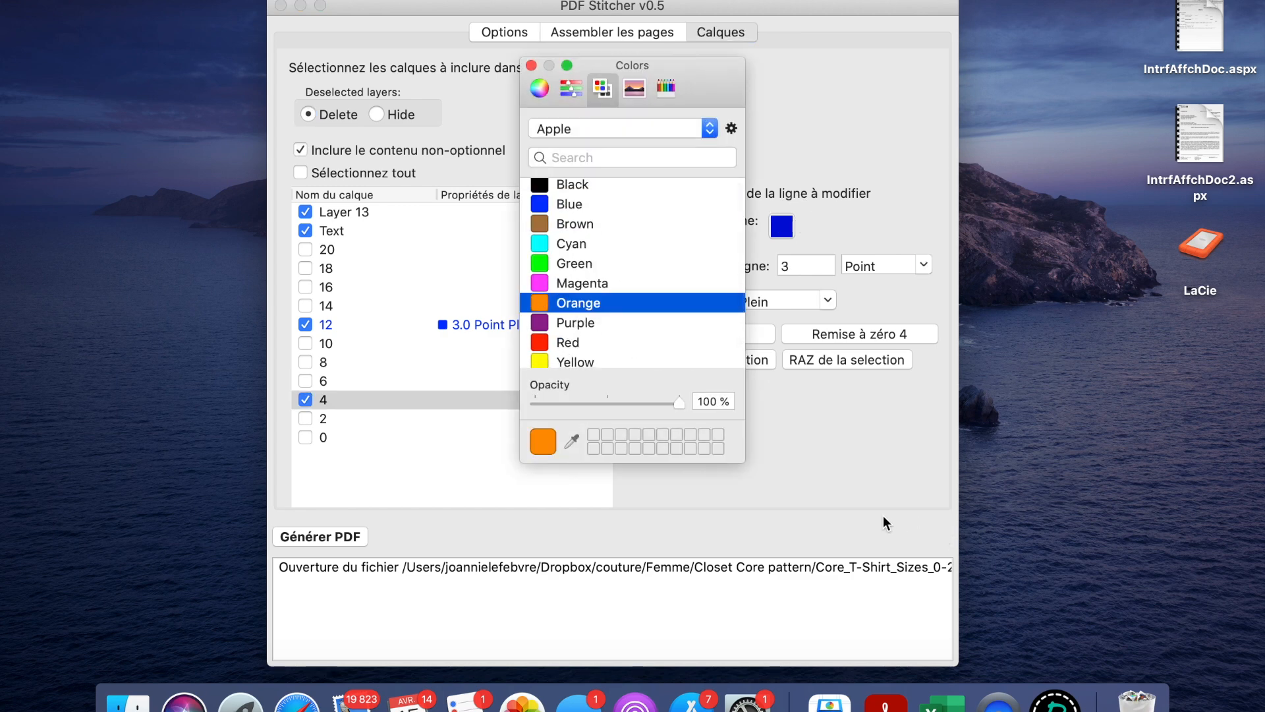
click(531, 65)
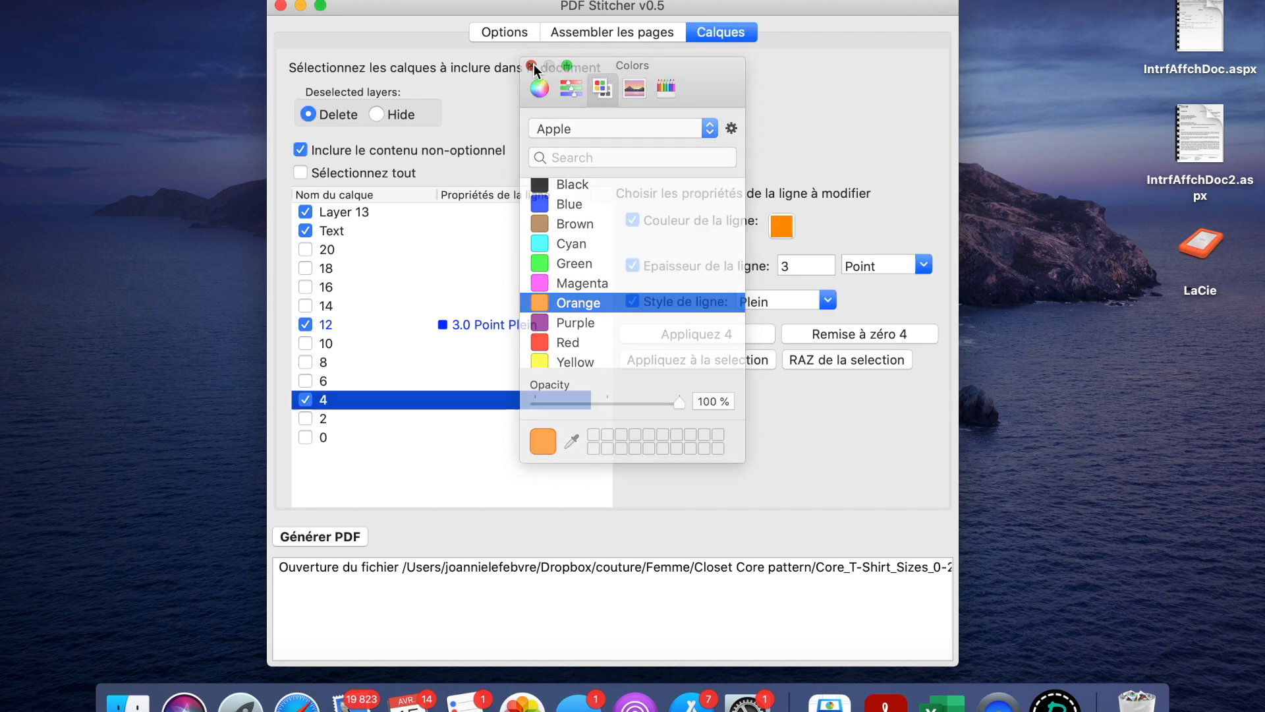
Set the line style to Pointillés and apply the line properties to layer 4
click(825, 302)
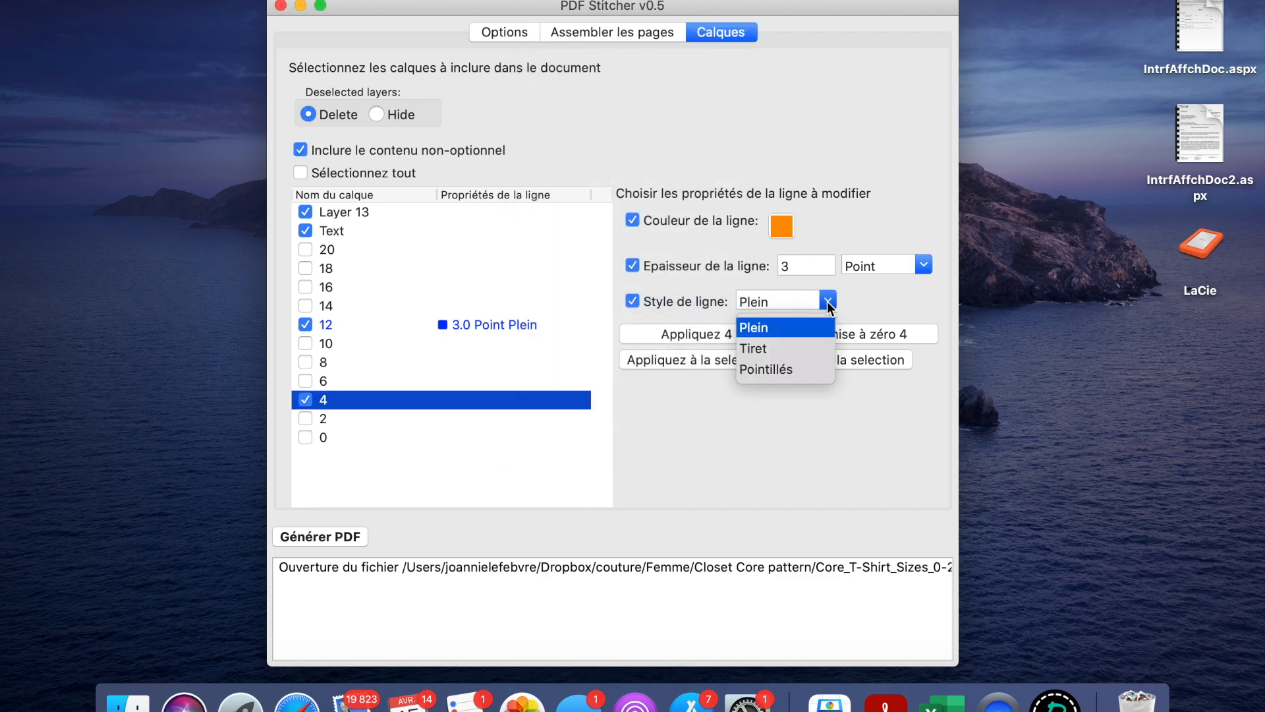
click(803, 368)
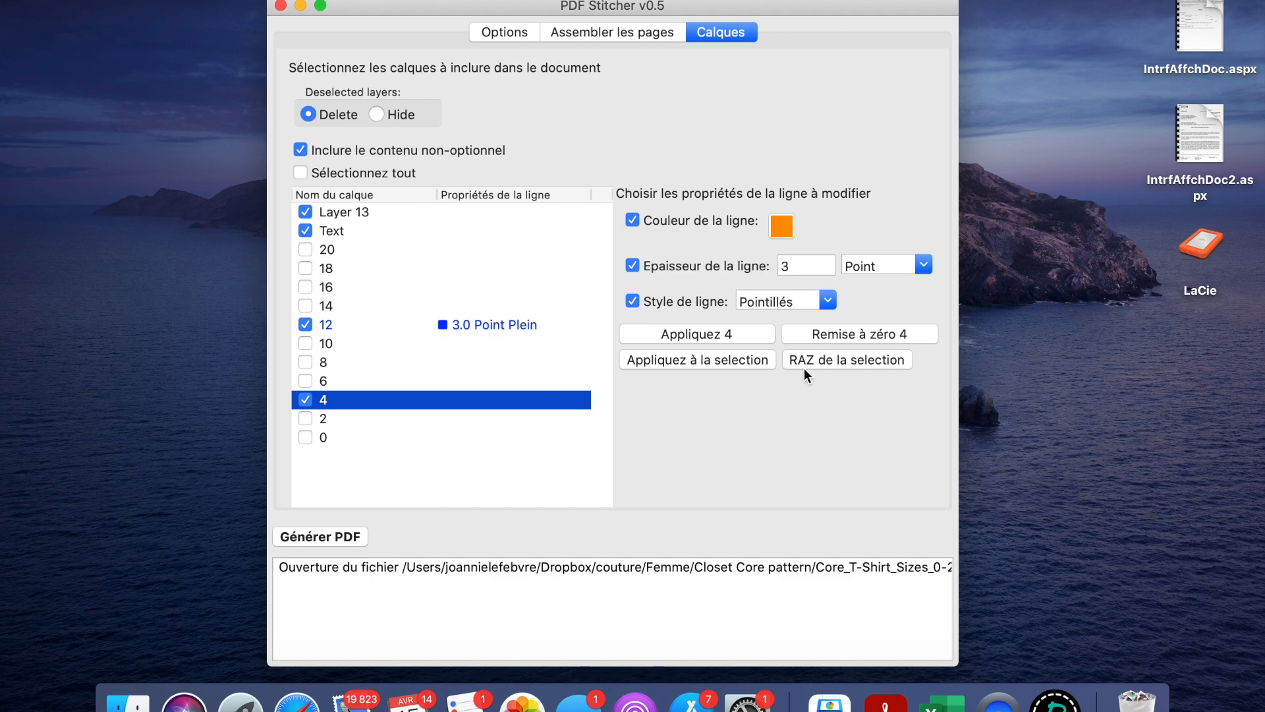
click(737, 336)
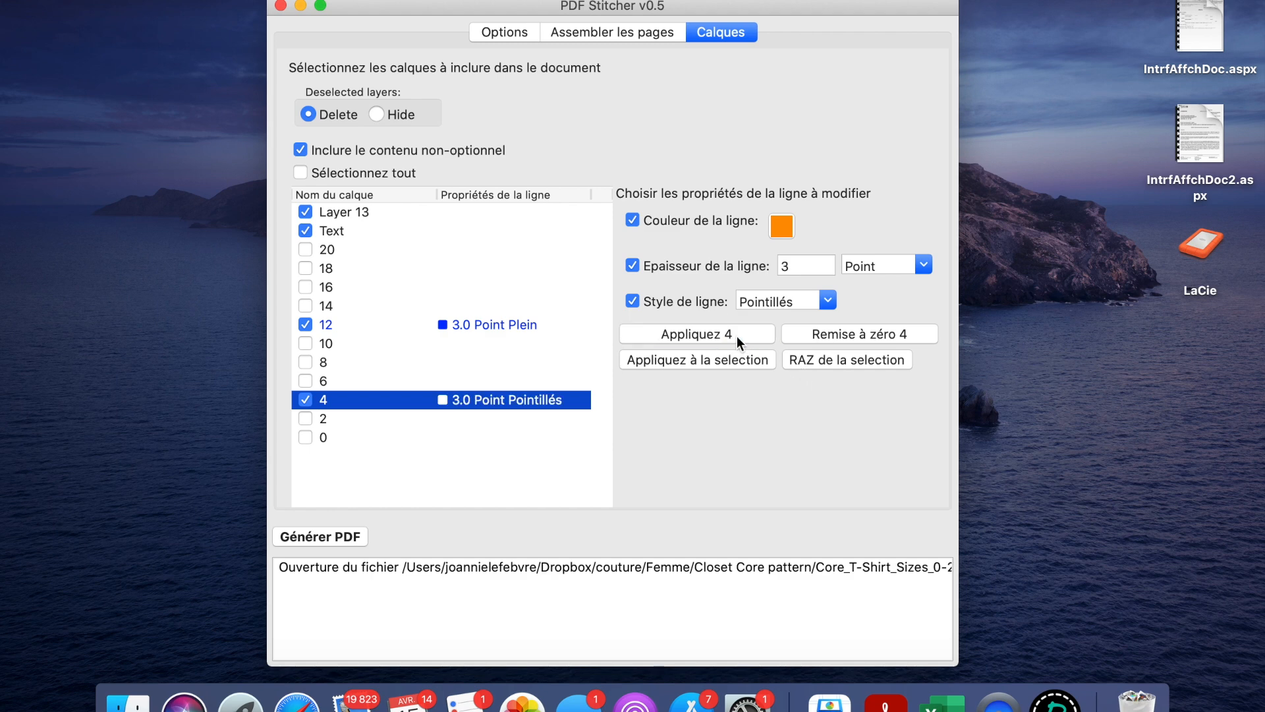
click(691, 434)
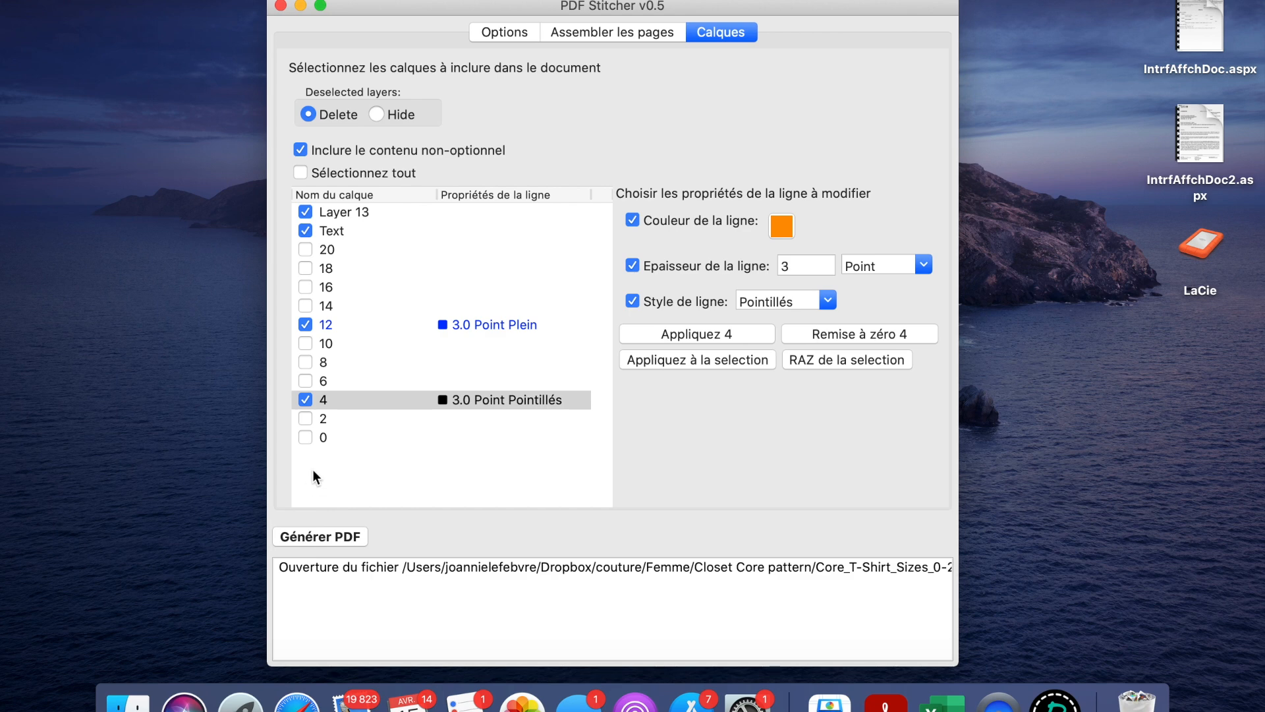
click(428, 398)
click(437, 433)
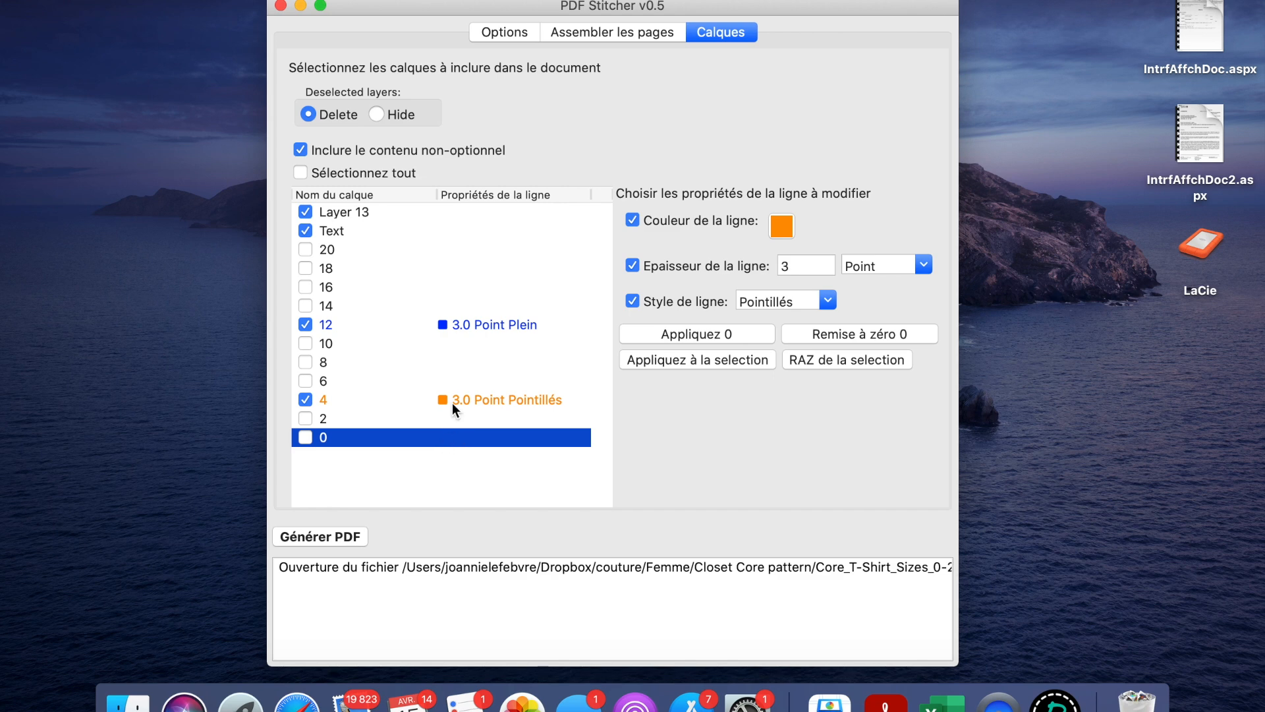
click(461, 399)
Generate the PDF in the Closet Core pattern folder as Core_T-Shirt_Sizes_0-20_Copyshop-A0test pdf stitcher and review the processing log
click(327, 530)
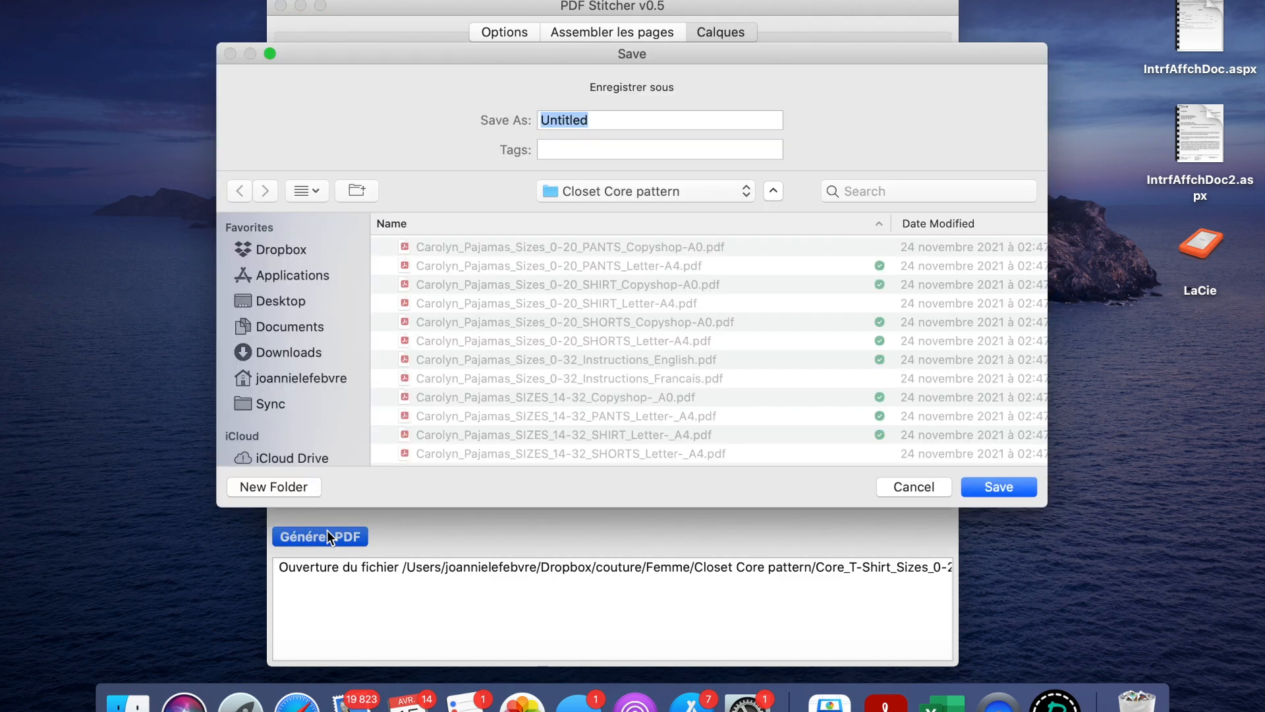
scroll(583, 371, down, 5)
scroll(582, 371, down, 10)
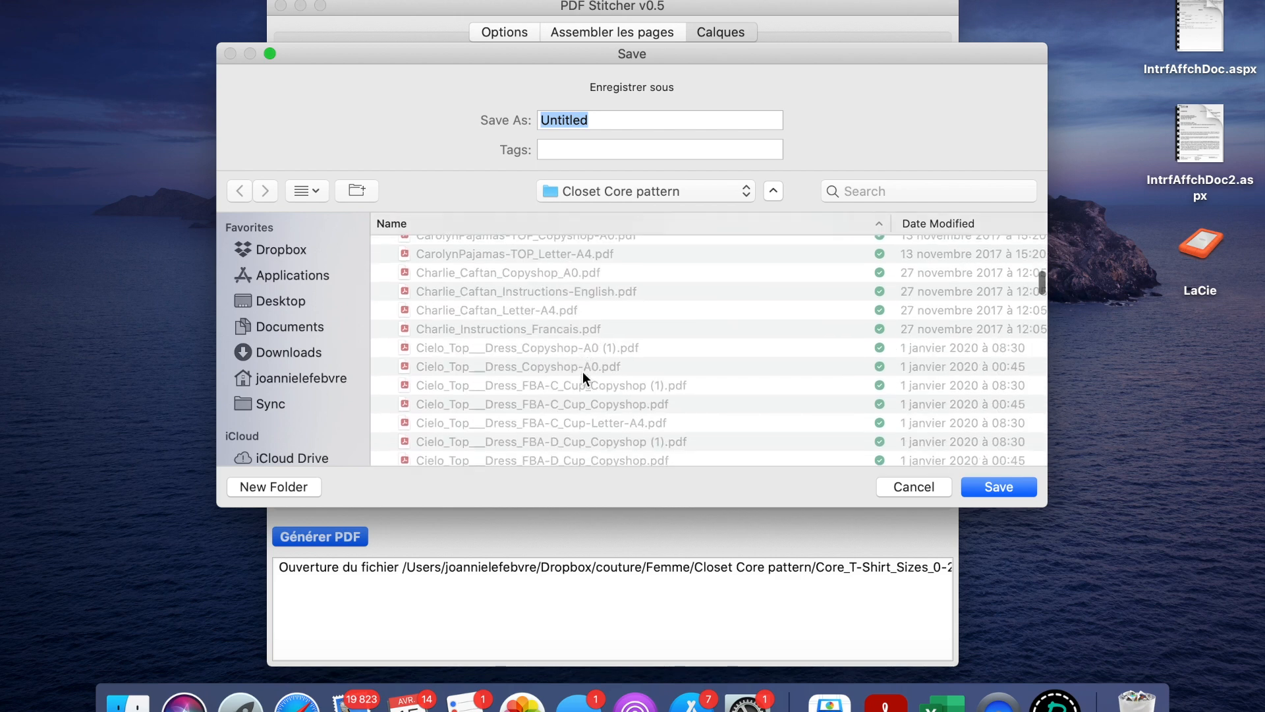
scroll(582, 372, up, 3)
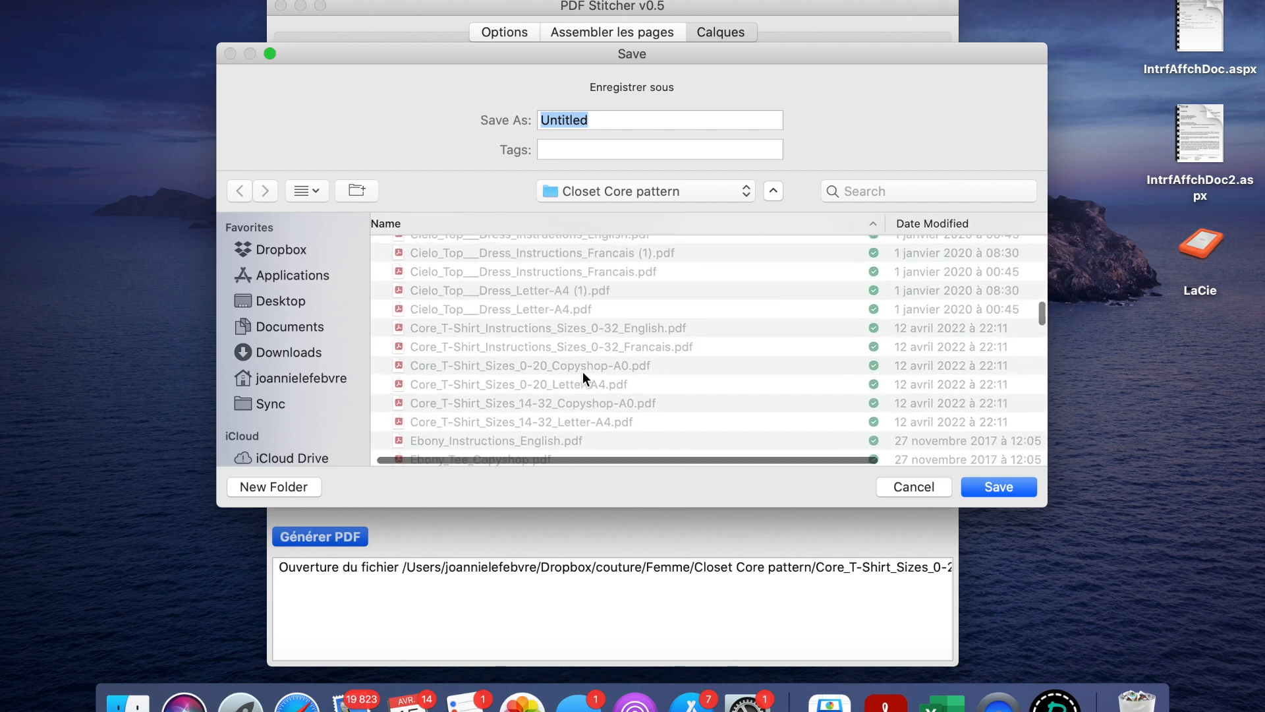
click(600, 365)
click(779, 122)
text(test )
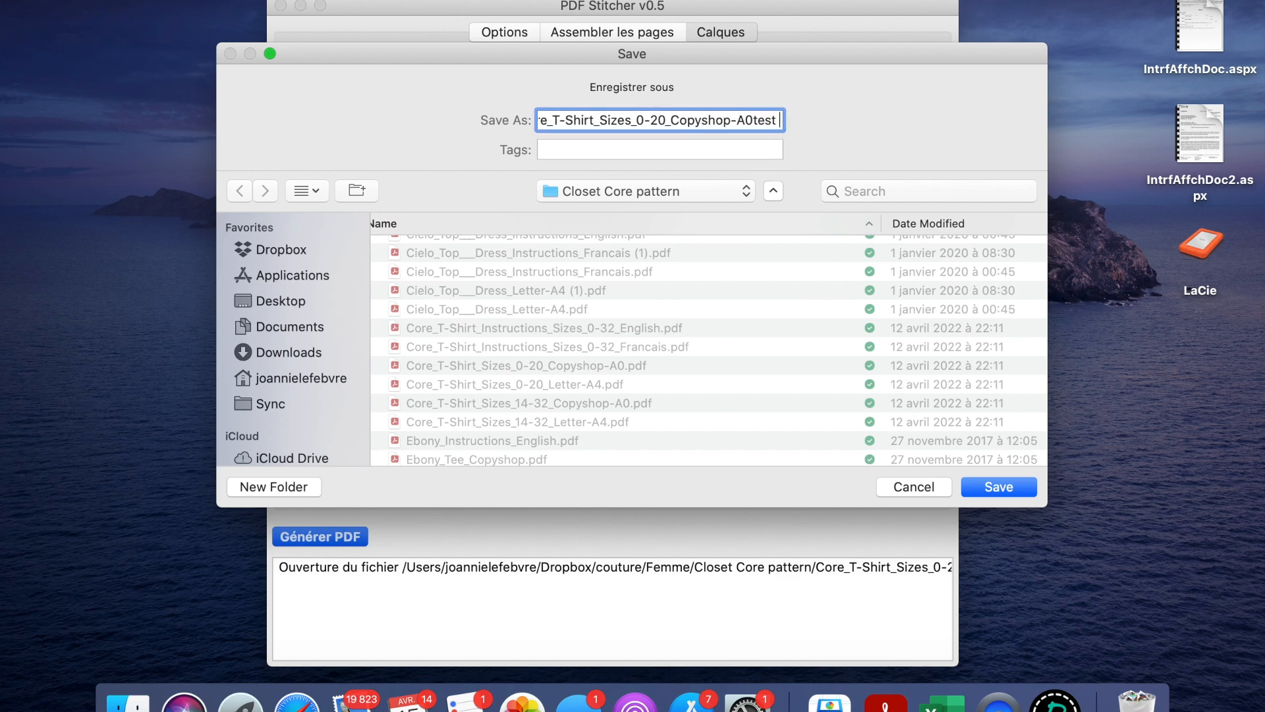
text(pdf stitched)
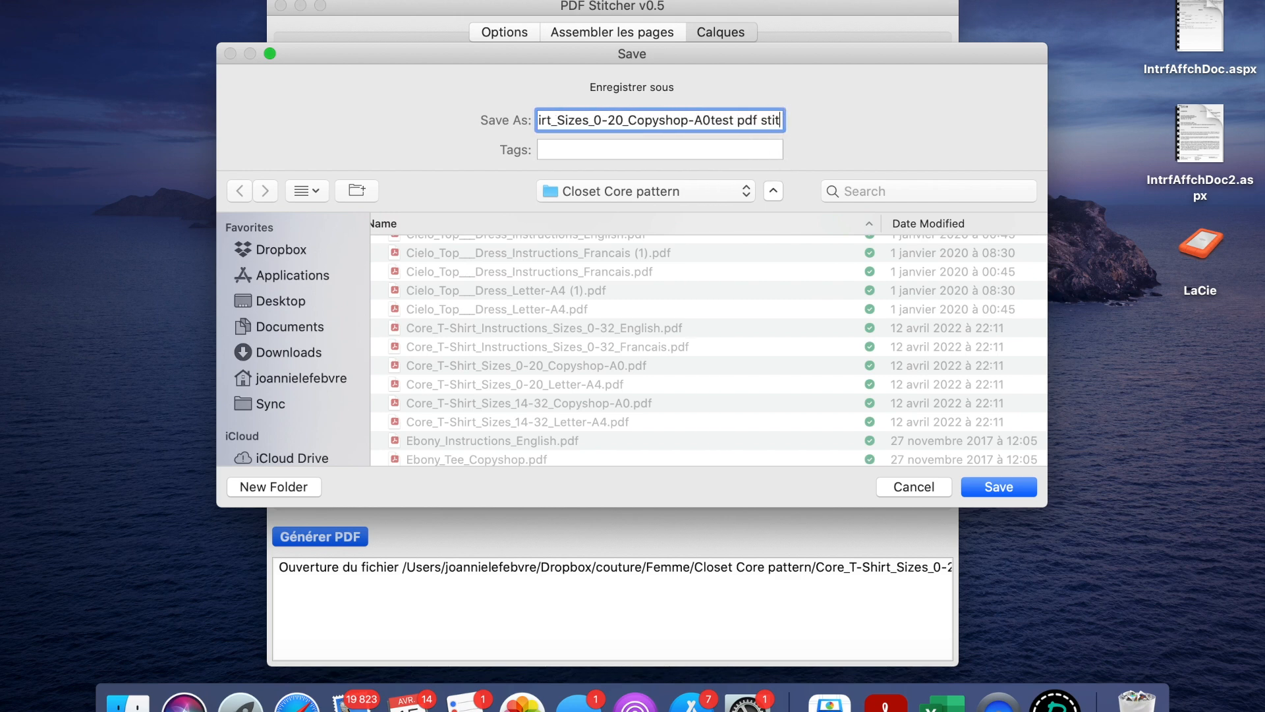
key(Return)
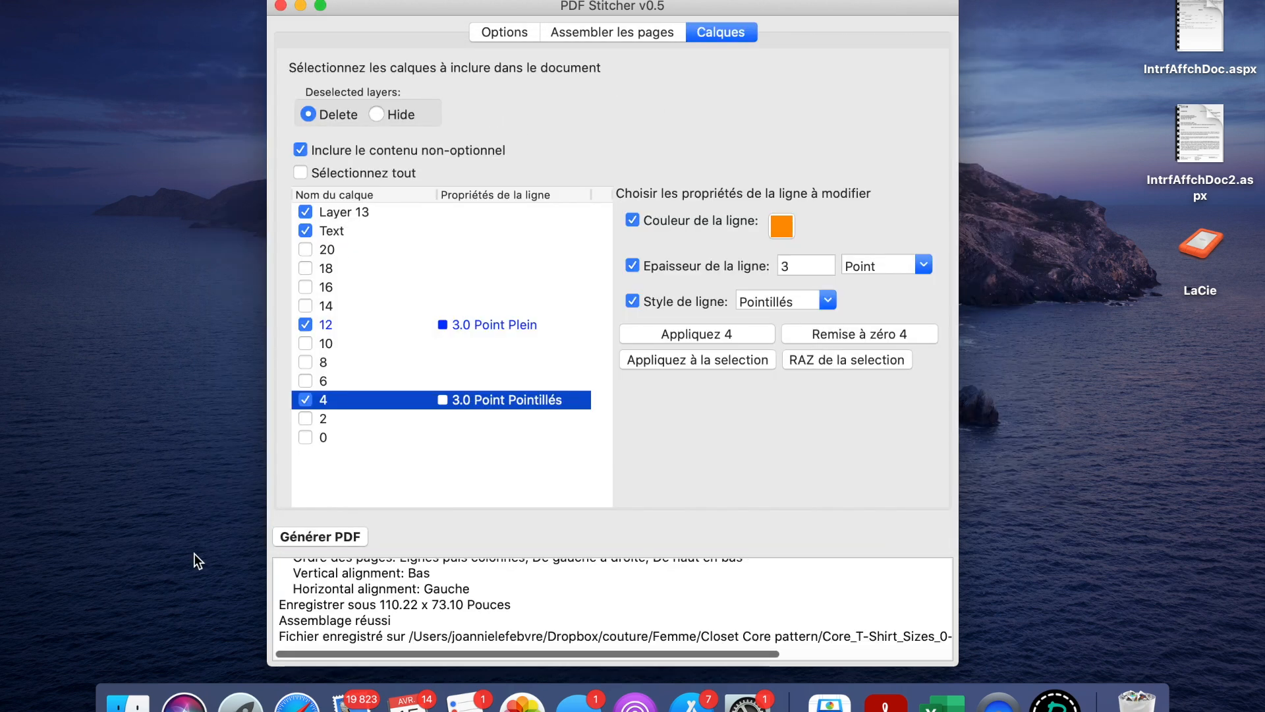
scroll(323, 592, up, 5)
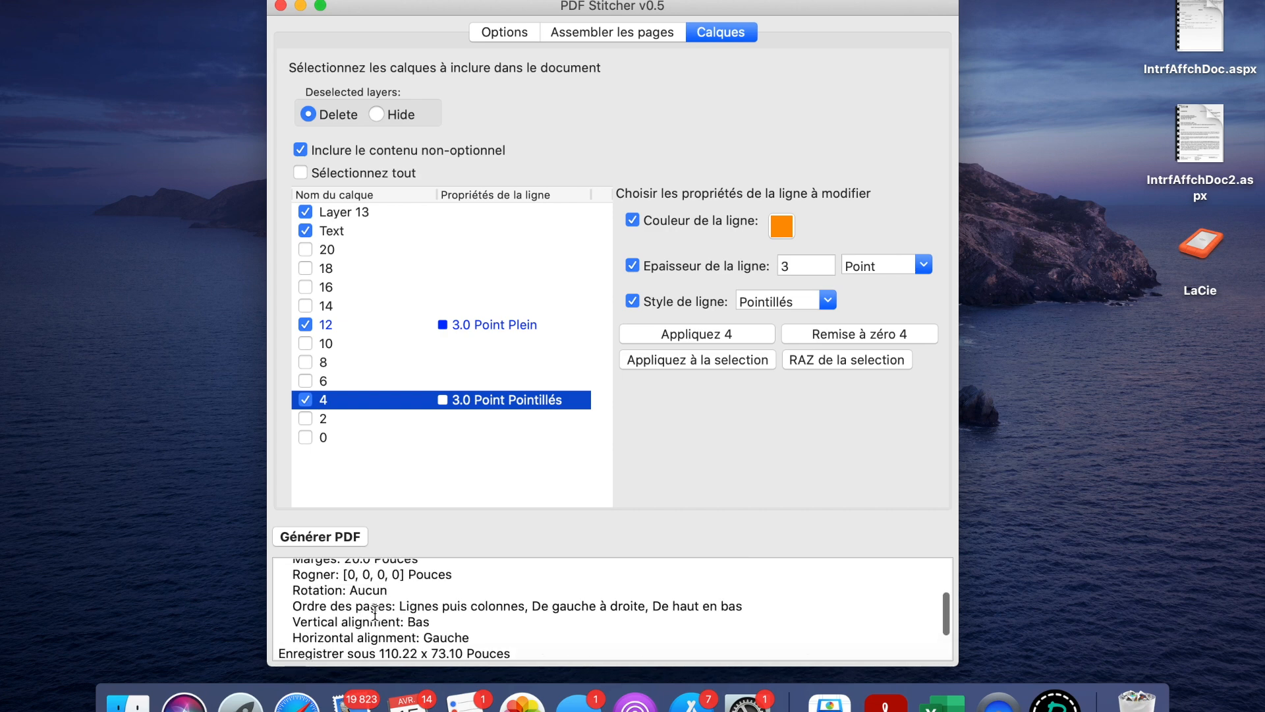
scroll(374, 612, down, 5)
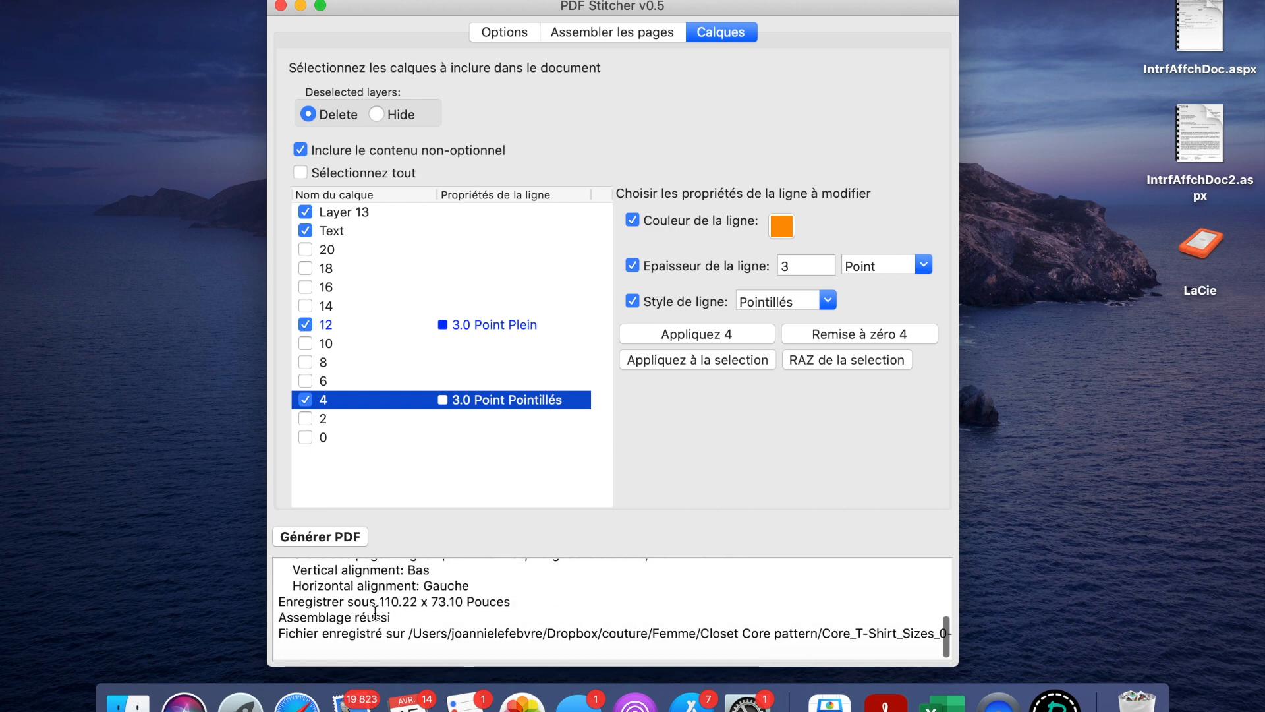
Switch to Finder and open the Closet Core pattern folder in Dropbox, under couture and Femme
click(128, 702)
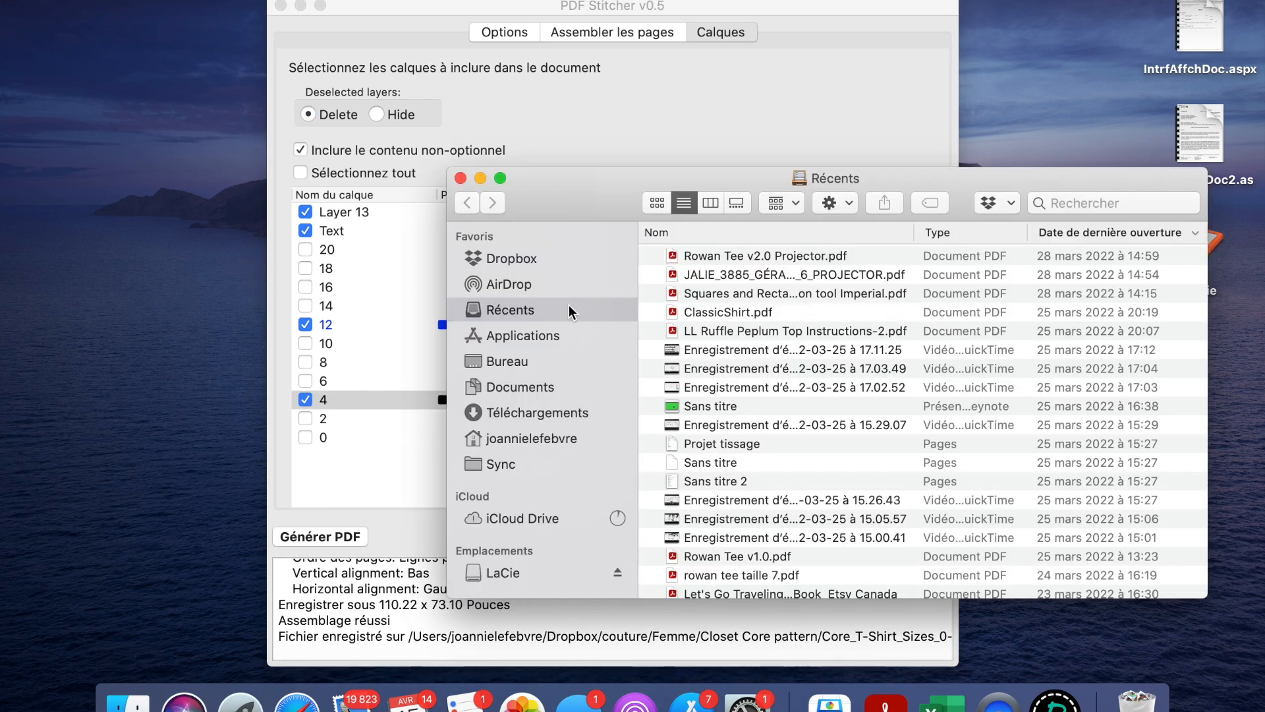
click(527, 251)
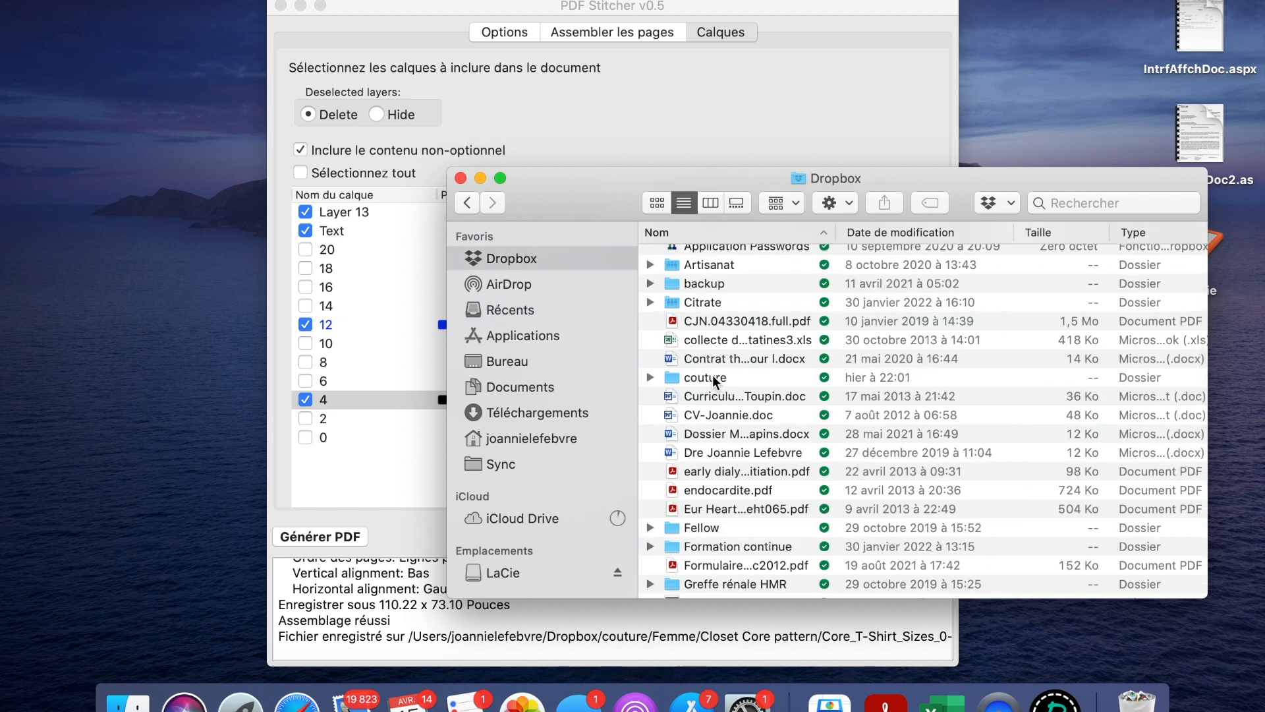
double_click(713, 374)
click(713, 350)
double_click(712, 354)
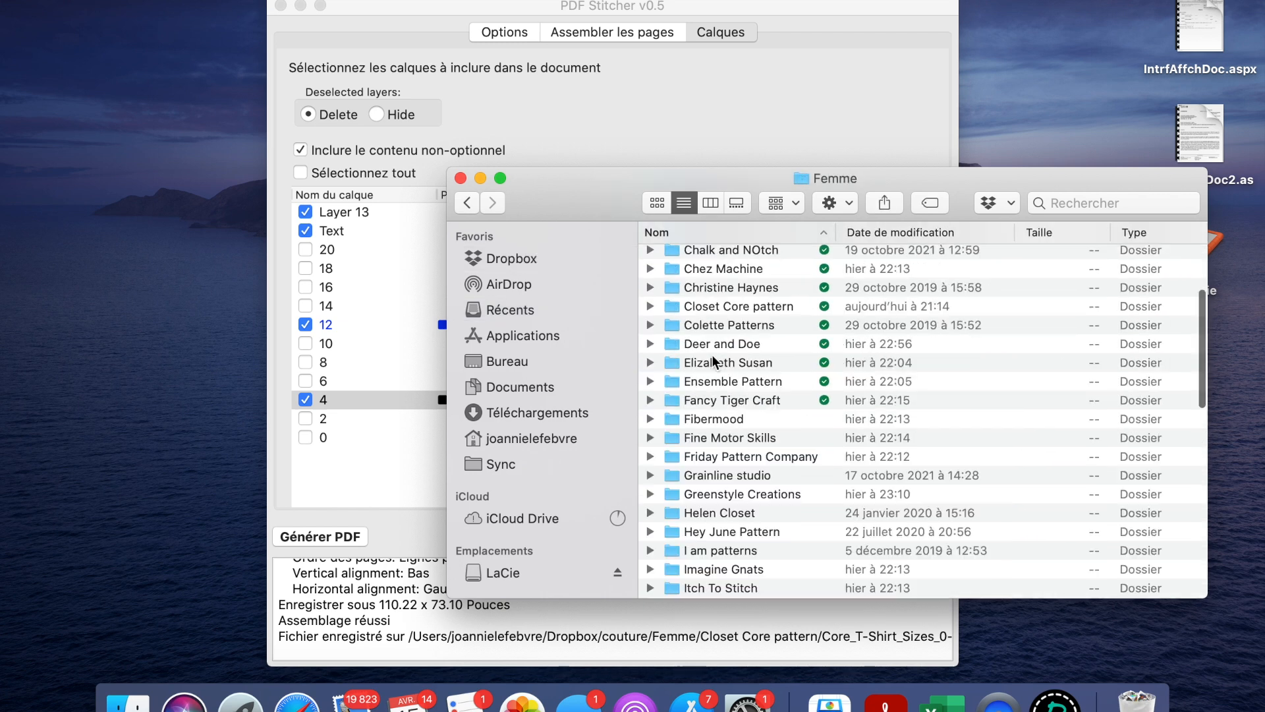
scroll(731, 361, down, 3)
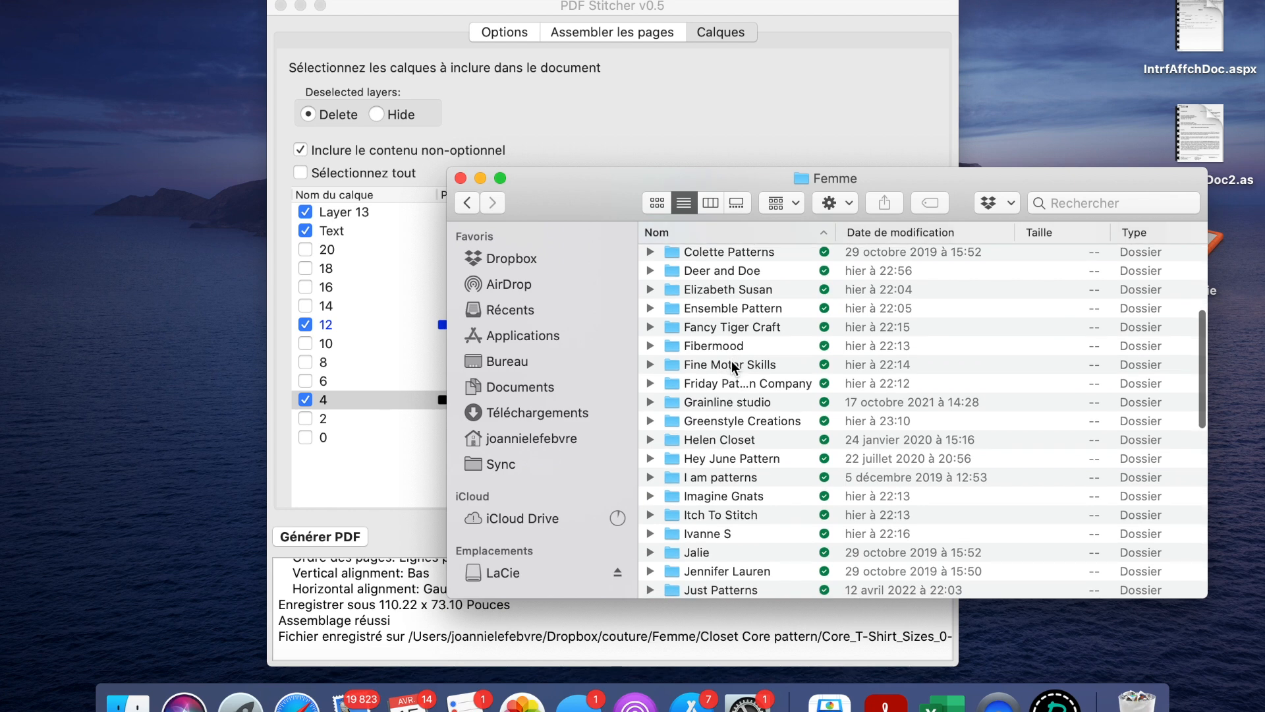
scroll(731, 362, up, 3)
click(744, 325)
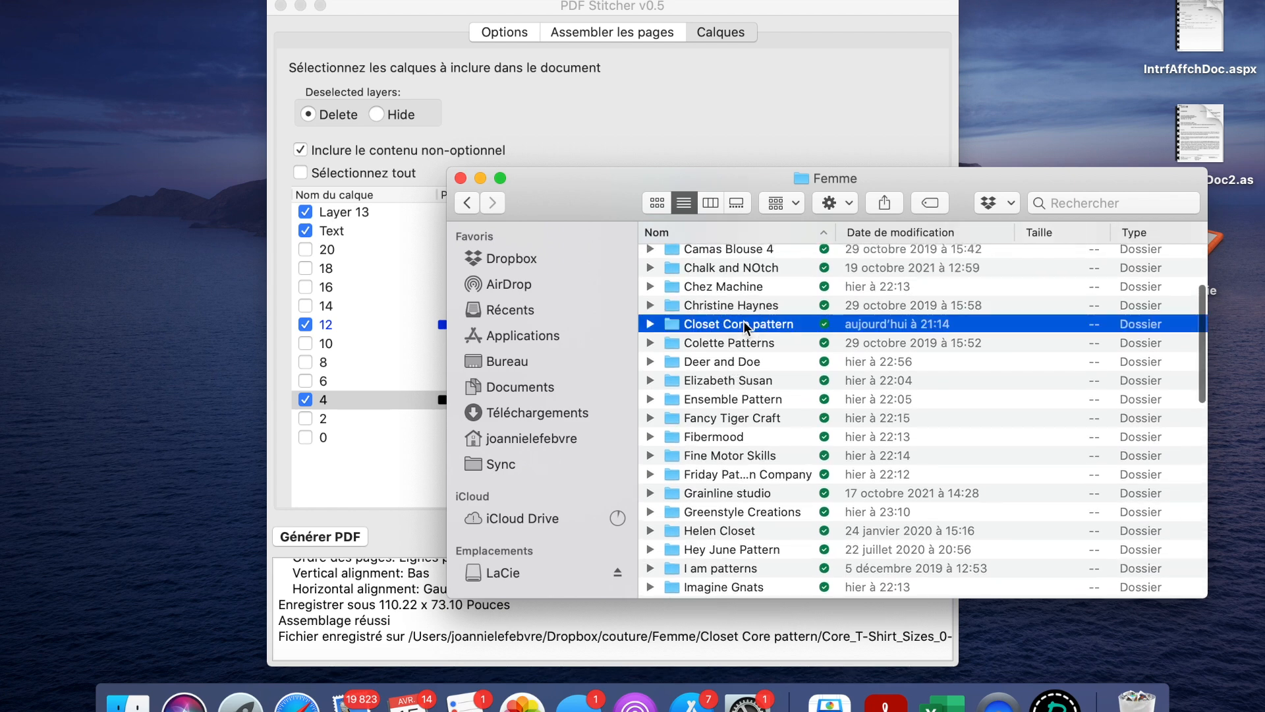
double_click(745, 324)
scroll(743, 427, down, 1)
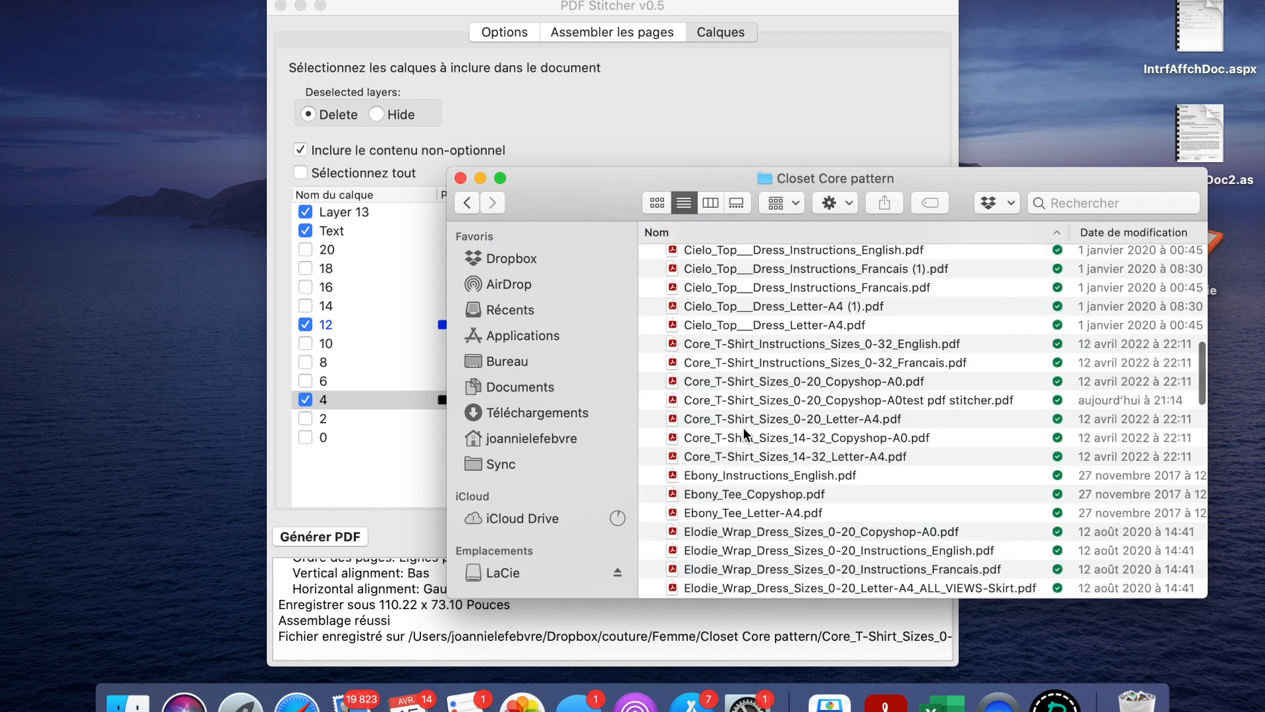
Open the original Core_T-Shirt_Sizes_0-20_Copyshop-A0.pdf and its generated test version together in Acrobat and look through the original's pages
click(792, 387)
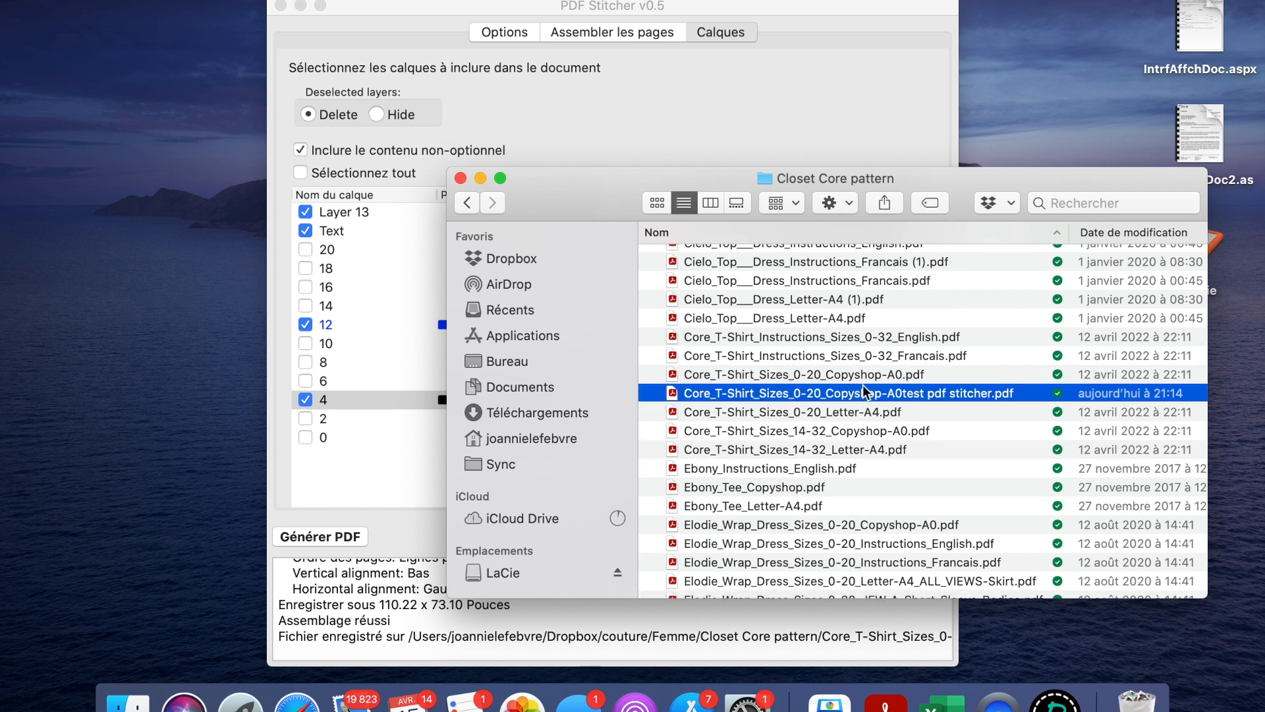
super+click(852, 374)
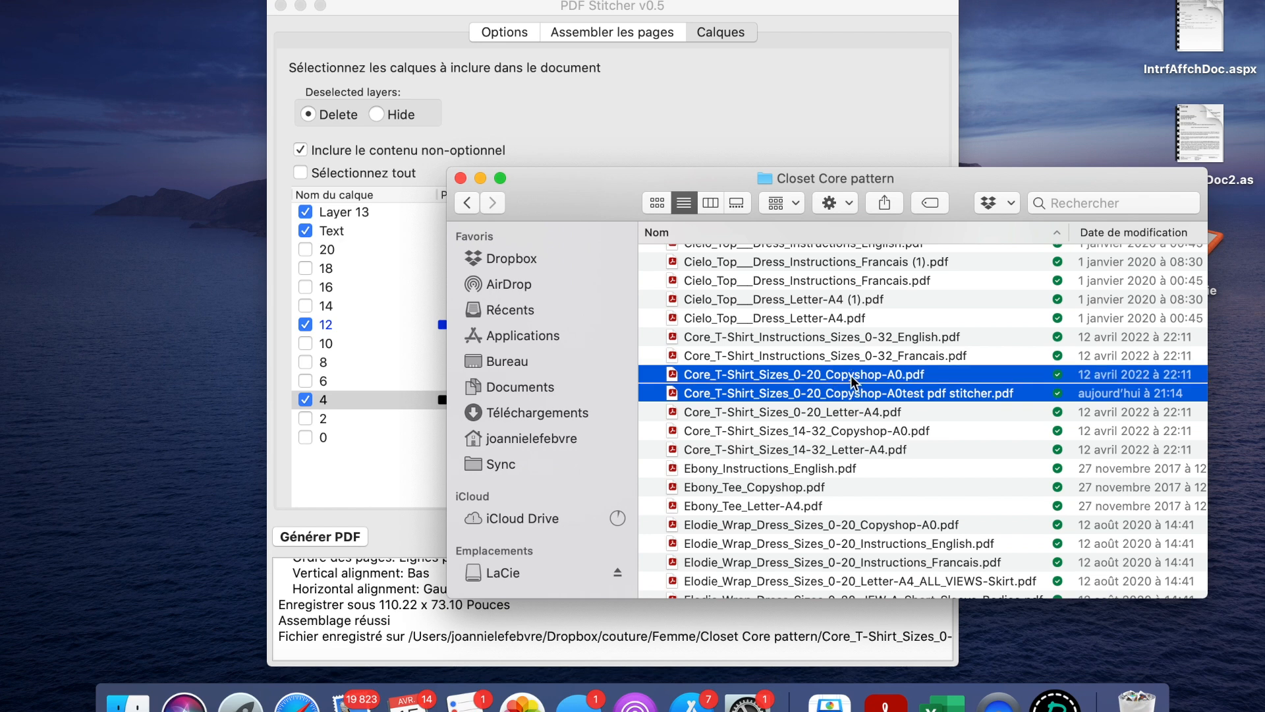
right_click(851, 374)
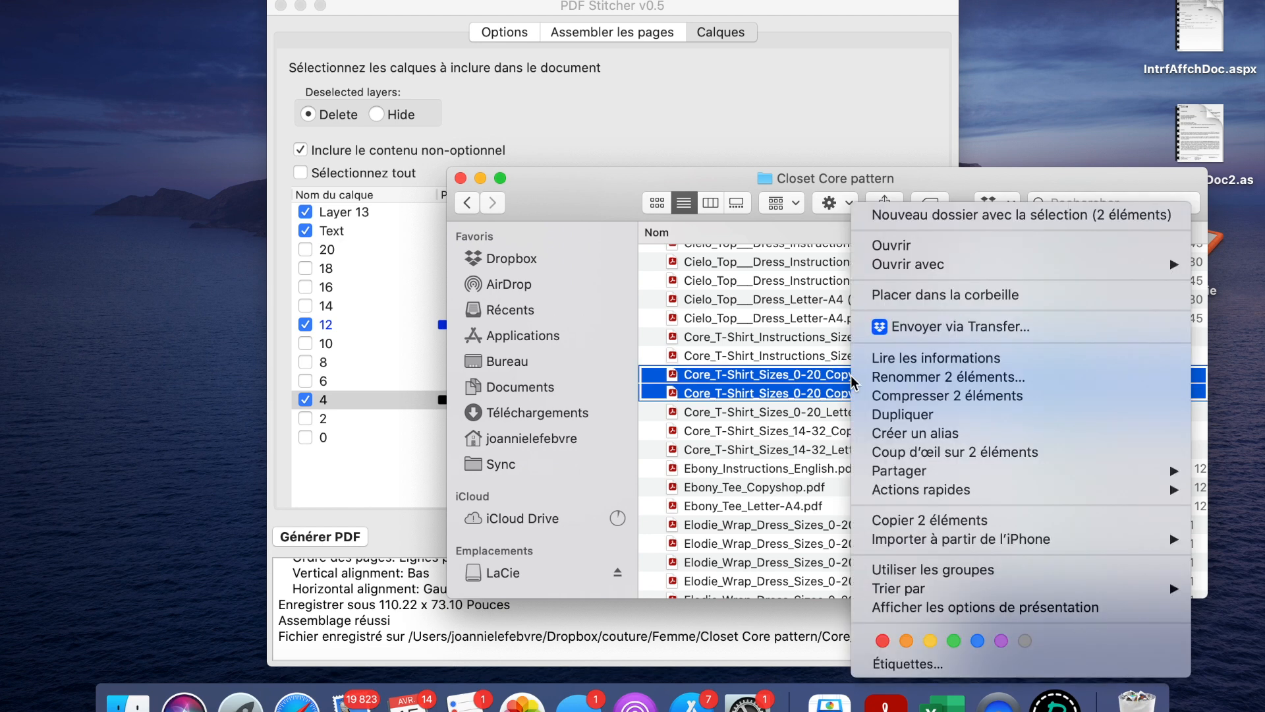
click(921, 247)
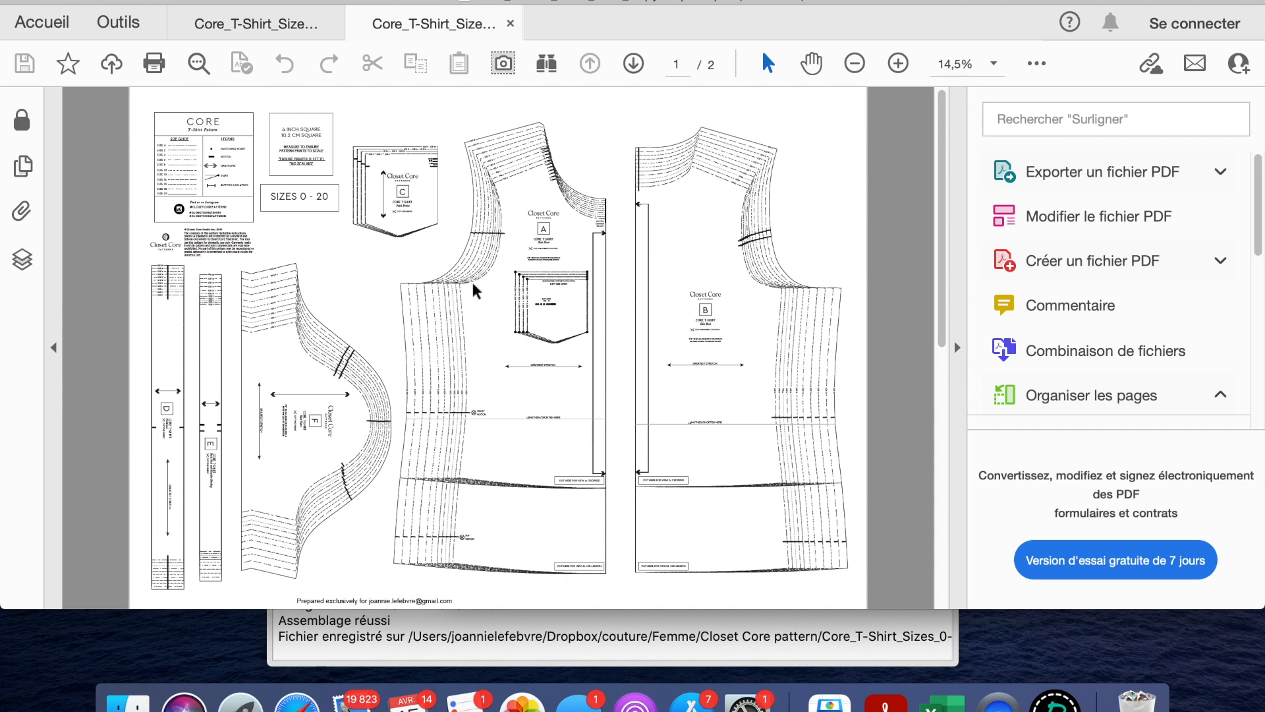
scroll(556, 263, down, 3)
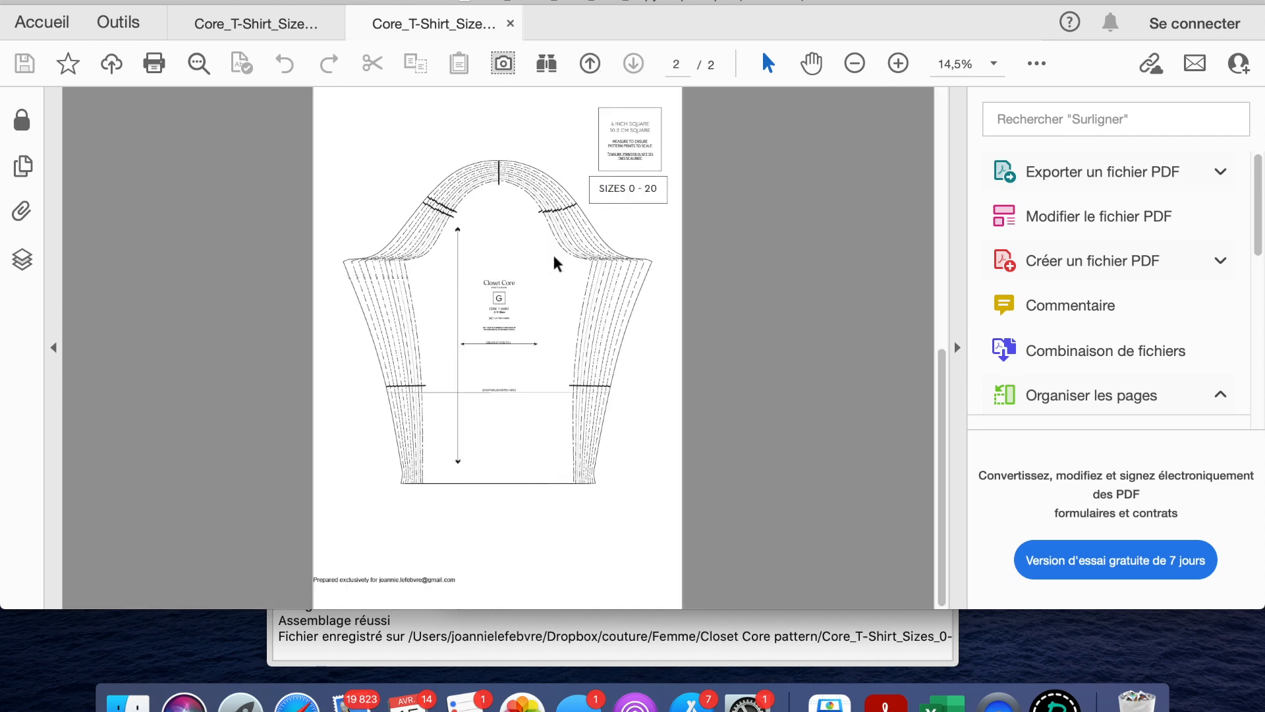
scroll(555, 264, up, 3)
Hide size layers 20, 18, 16, 14, 10, 8, 6, 2 and 0 in the original PDF, keeping sizes 12 and 4 visible
click(26, 262)
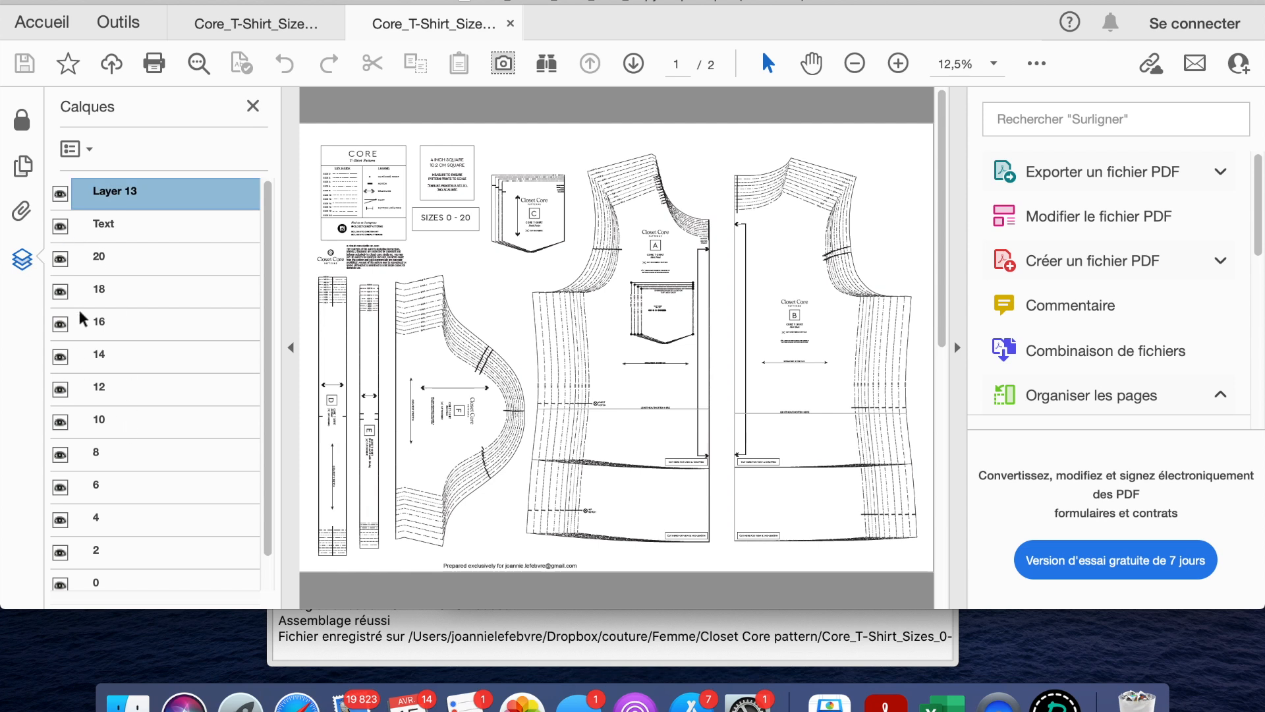
click(60, 292)
click(60, 324)
click(60, 357)
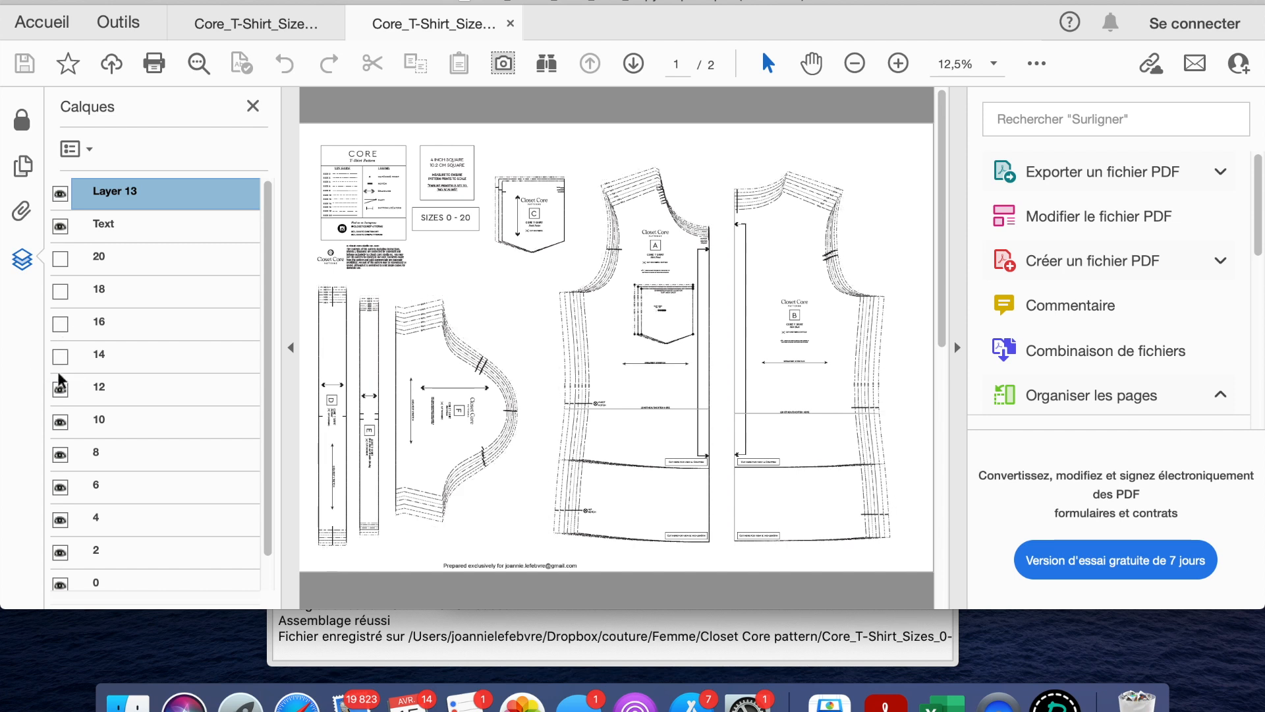
click(60, 422)
click(62, 487)
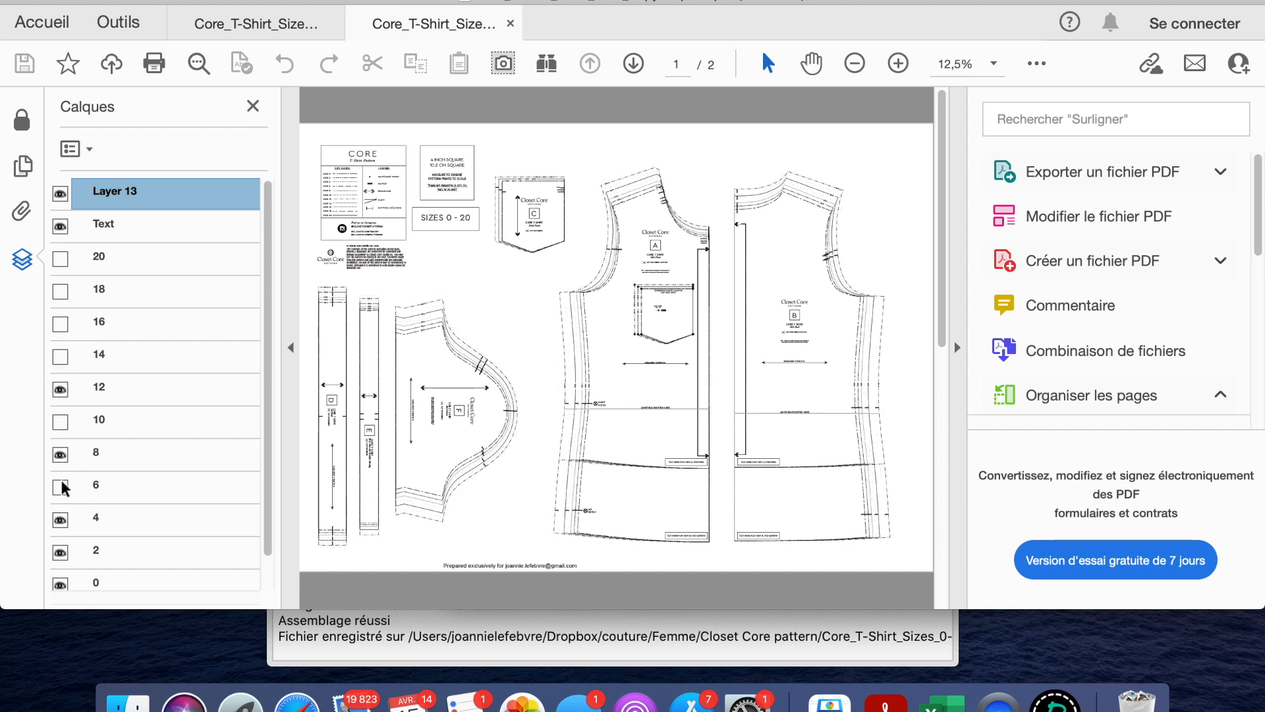
click(61, 521)
click(61, 455)
click(63, 525)
click(62, 553)
scroll(63, 553, down, 1)
click(58, 582)
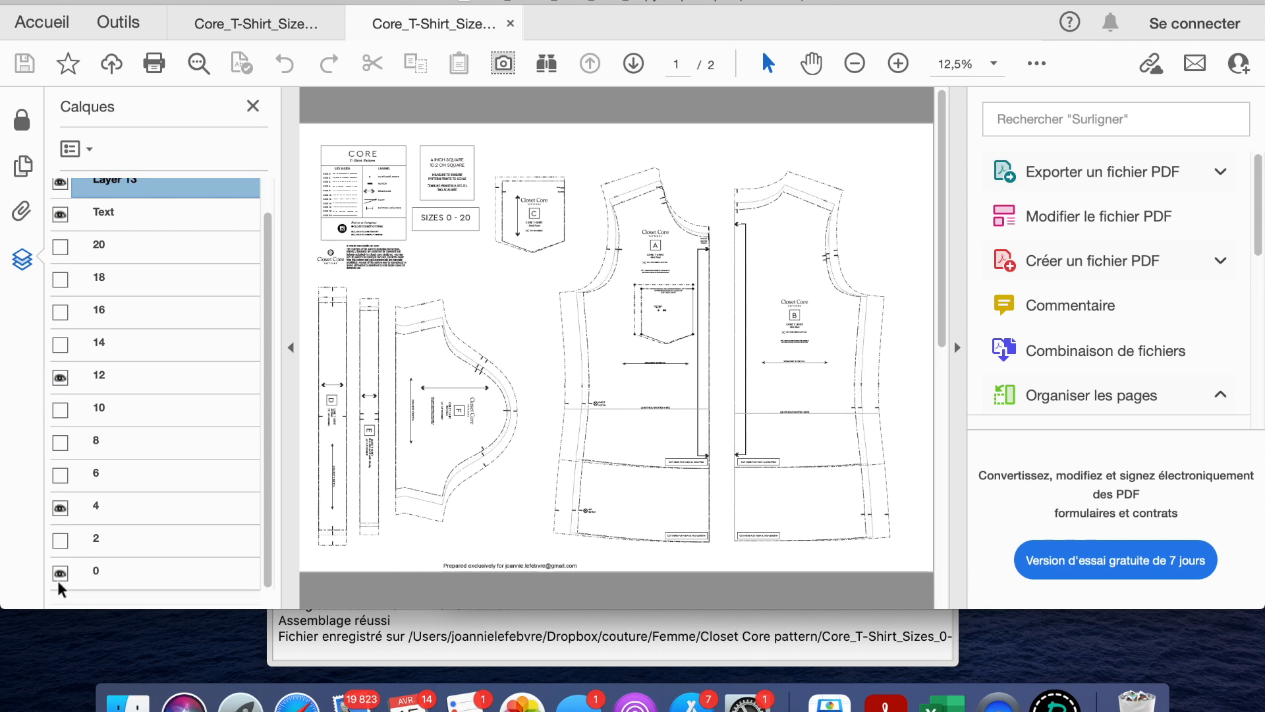
click(61, 579)
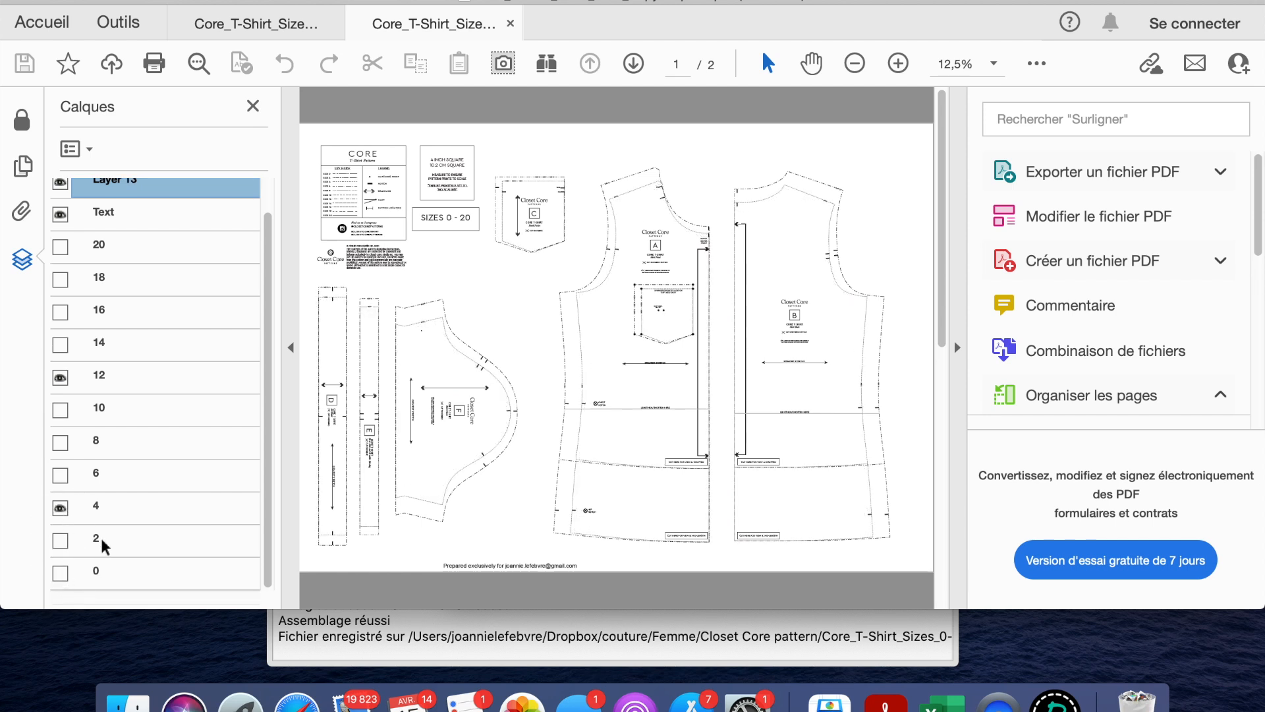
click(253, 106)
Examine the dashed and dotted outlines of sizes 12 and 4 on the original's front and sleeve pieces
scroll(404, 336, up, 5)
scroll(448, 349, down, 1)
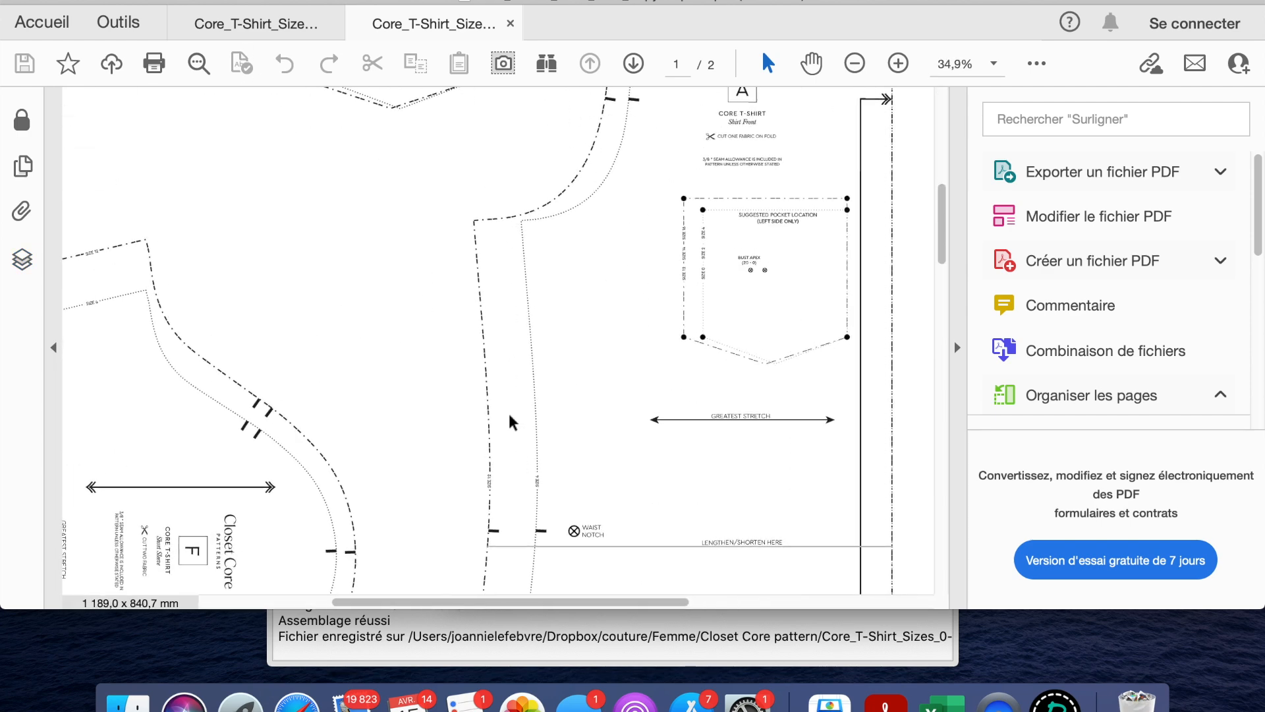
scroll(552, 367, down, 4)
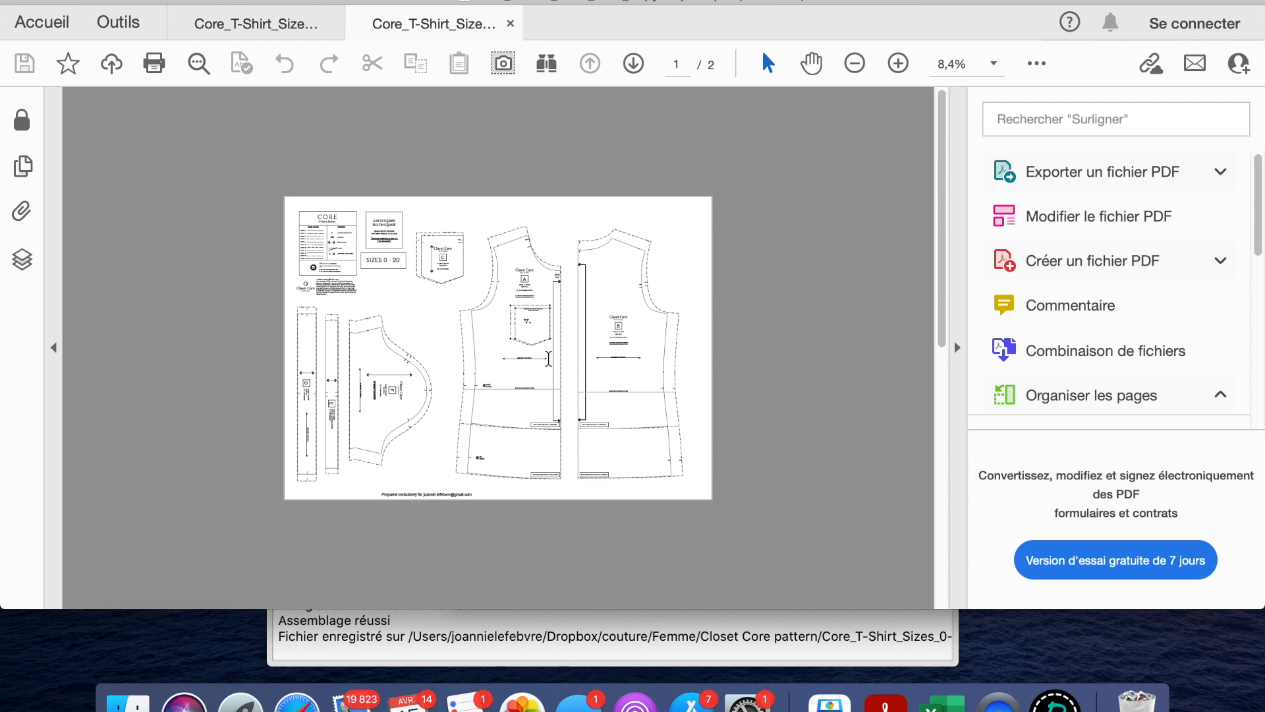
scroll(548, 359, up, 2)
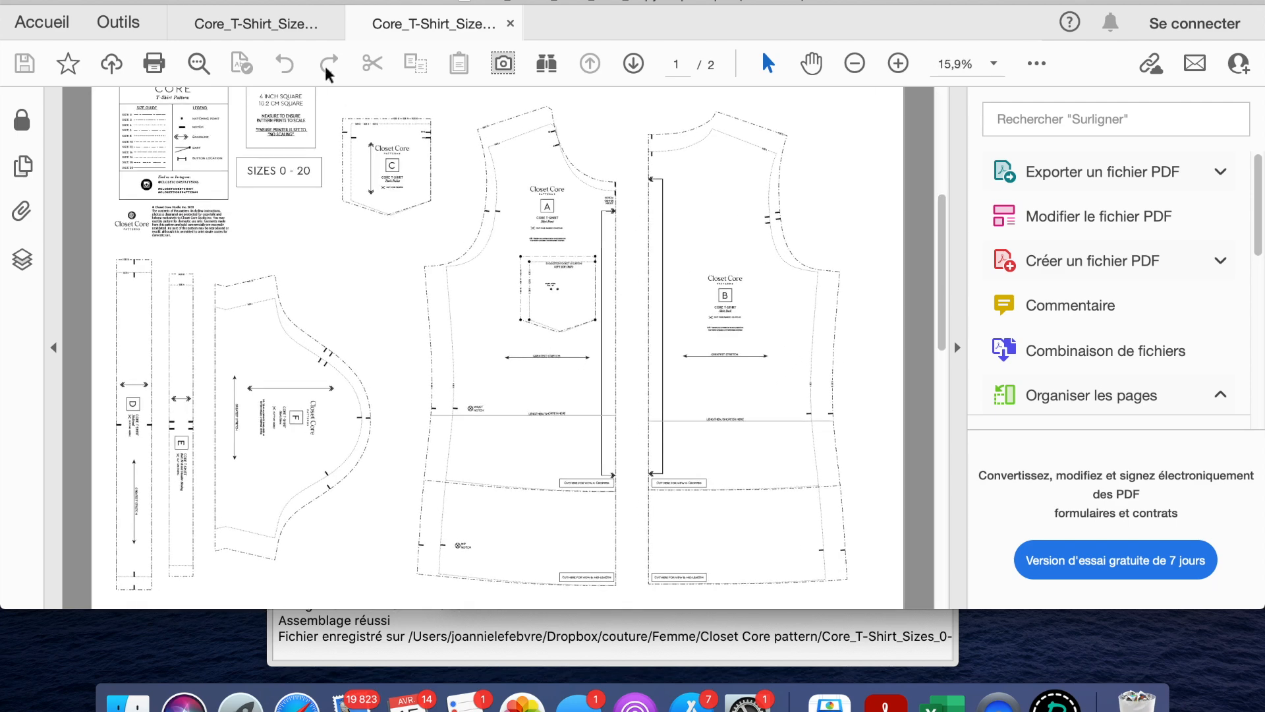
Switch to the generated test PDF, set its zoom to 18,7 % and look over the coloured pattern pieces
click(292, 38)
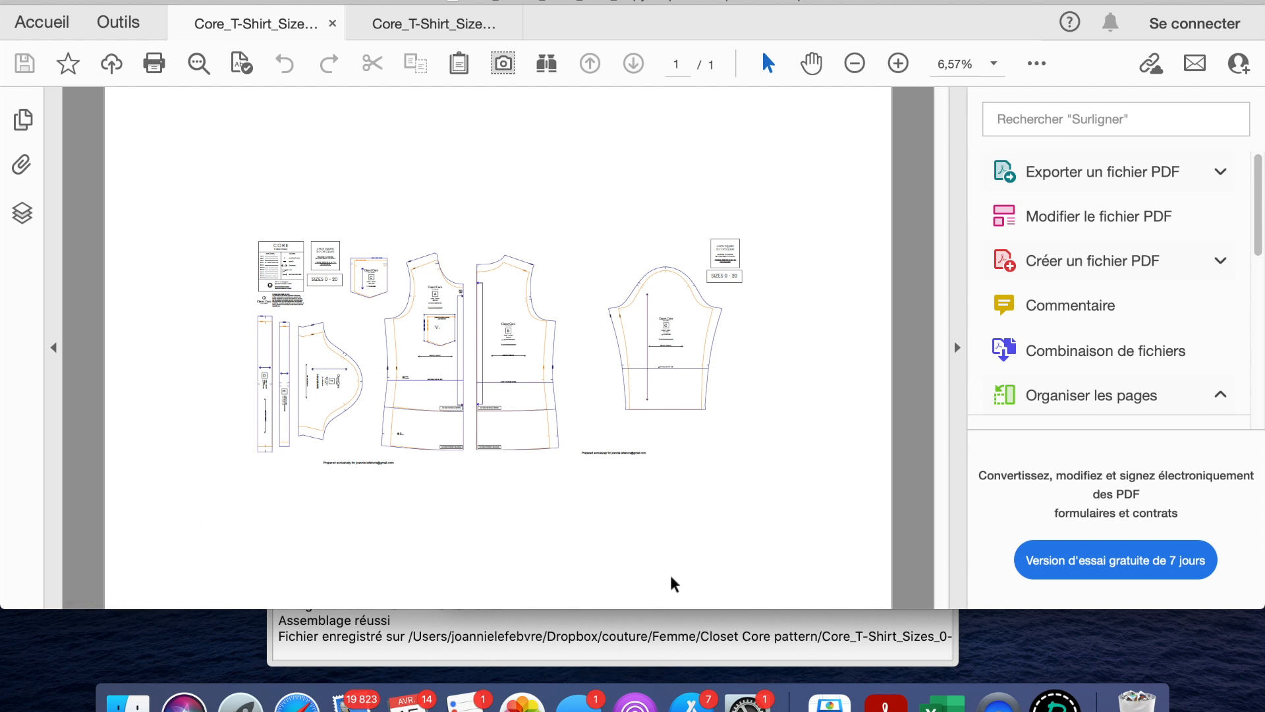
key(super+y)
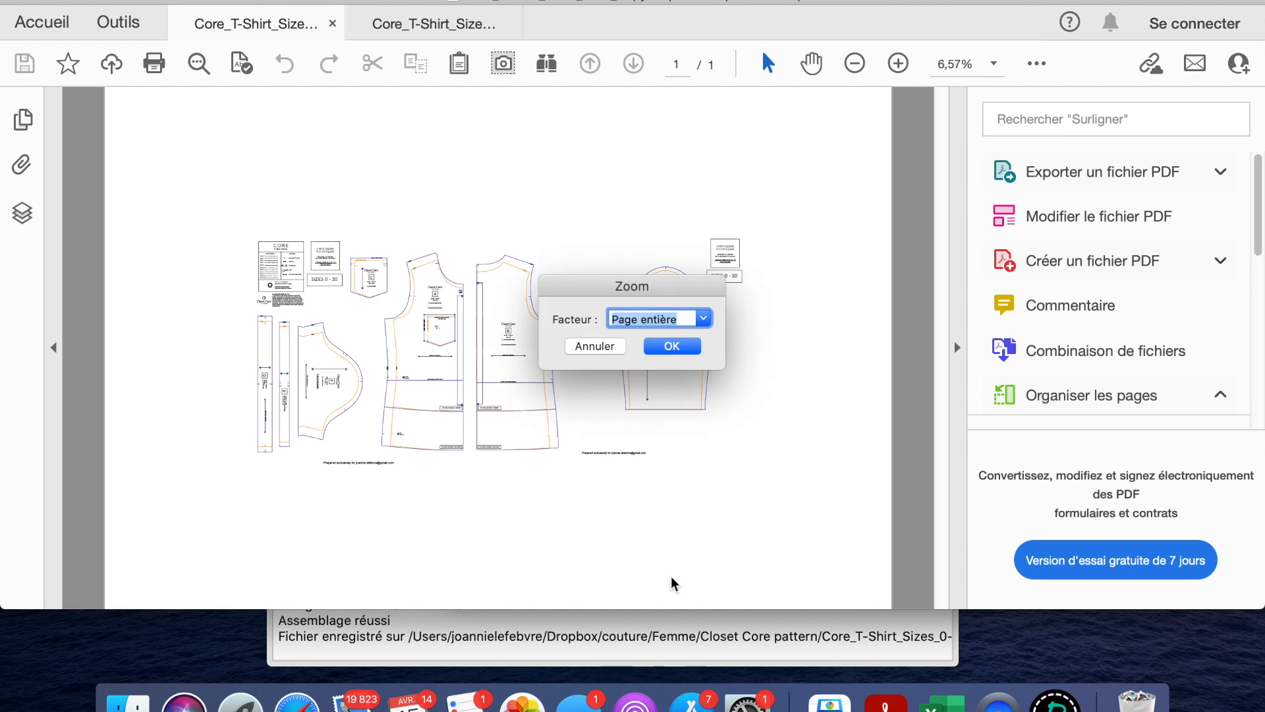
text(18,7)
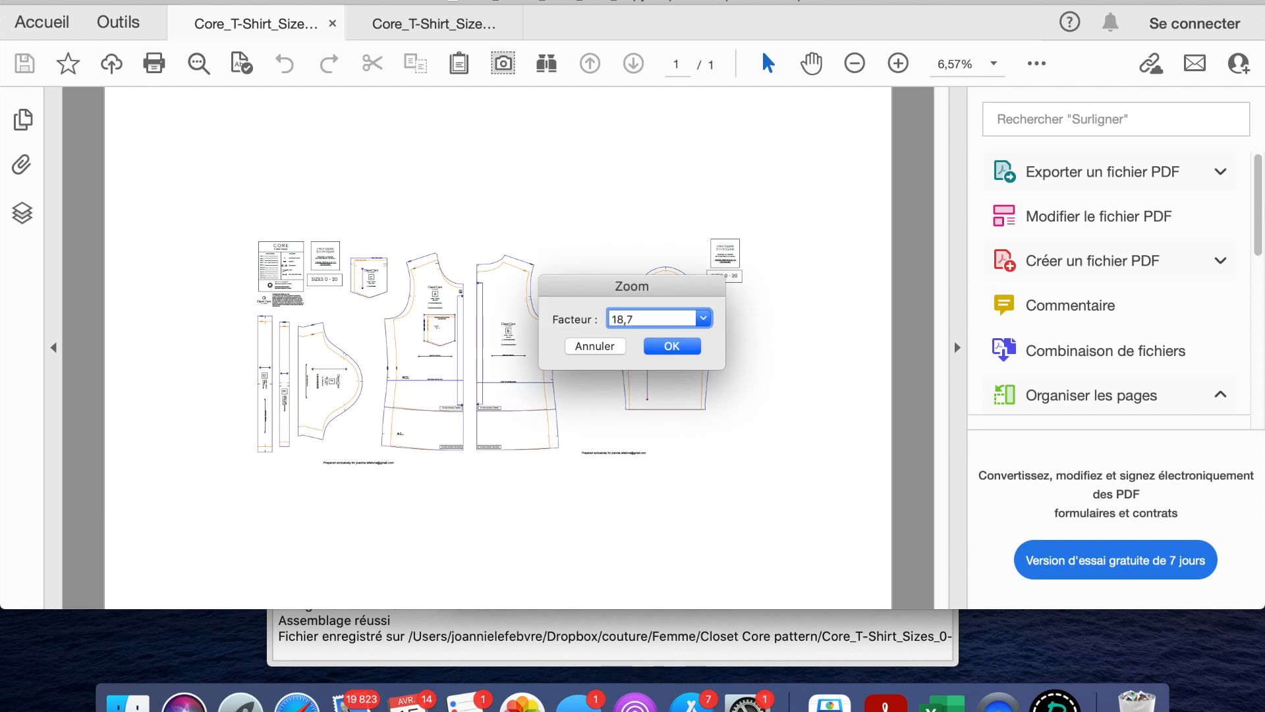
key(Return)
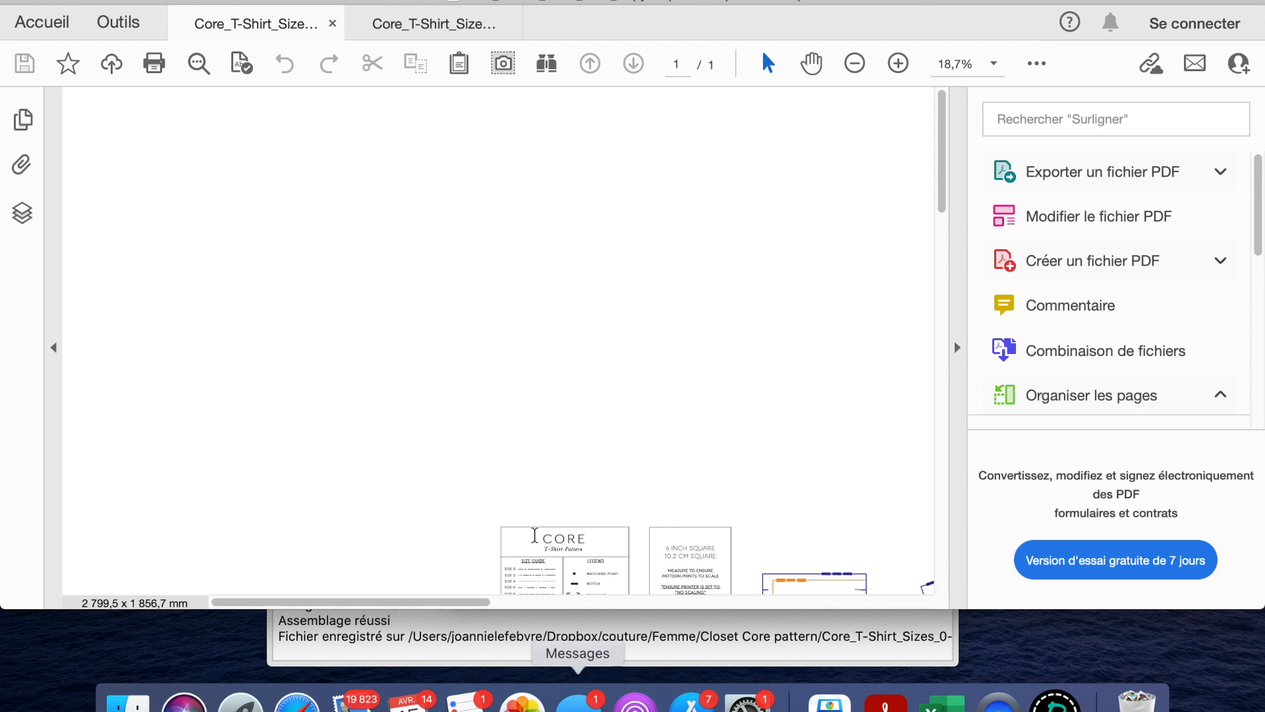
scroll(545, 476, down, 5)
scroll(546, 479, down, 2)
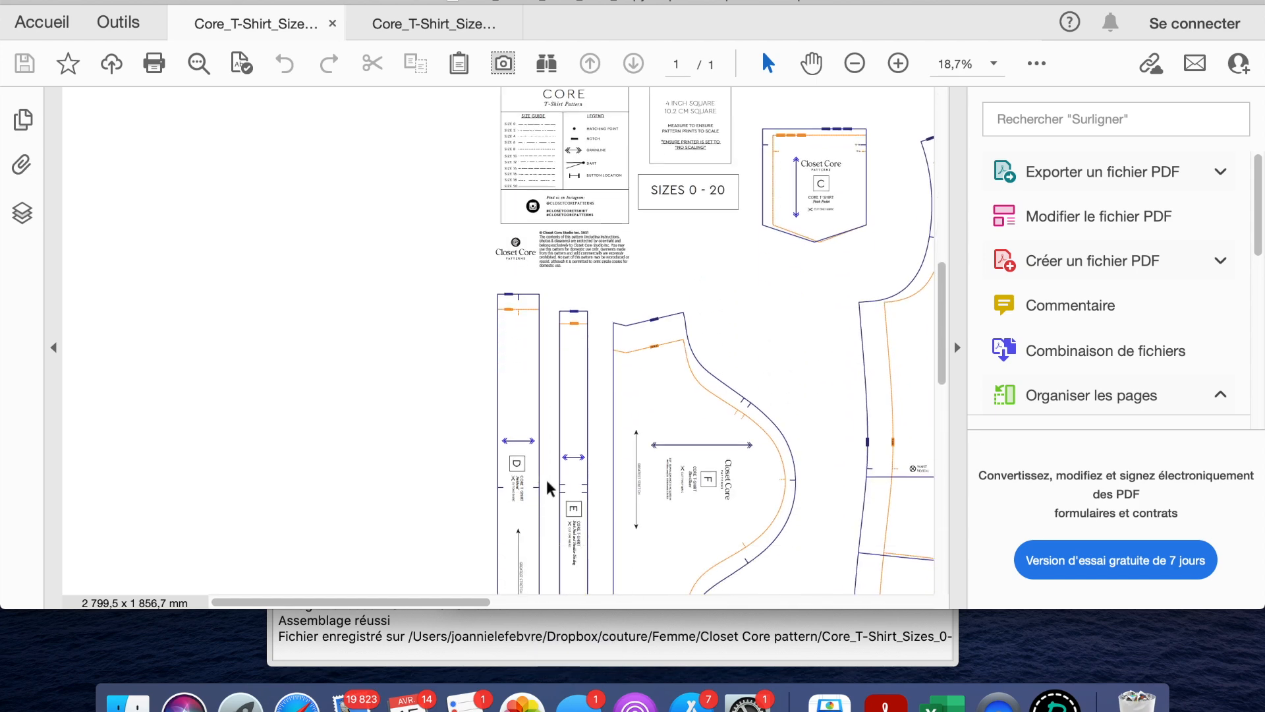
scroll(544, 477, right, 6)
scroll(547, 484, right, 9)
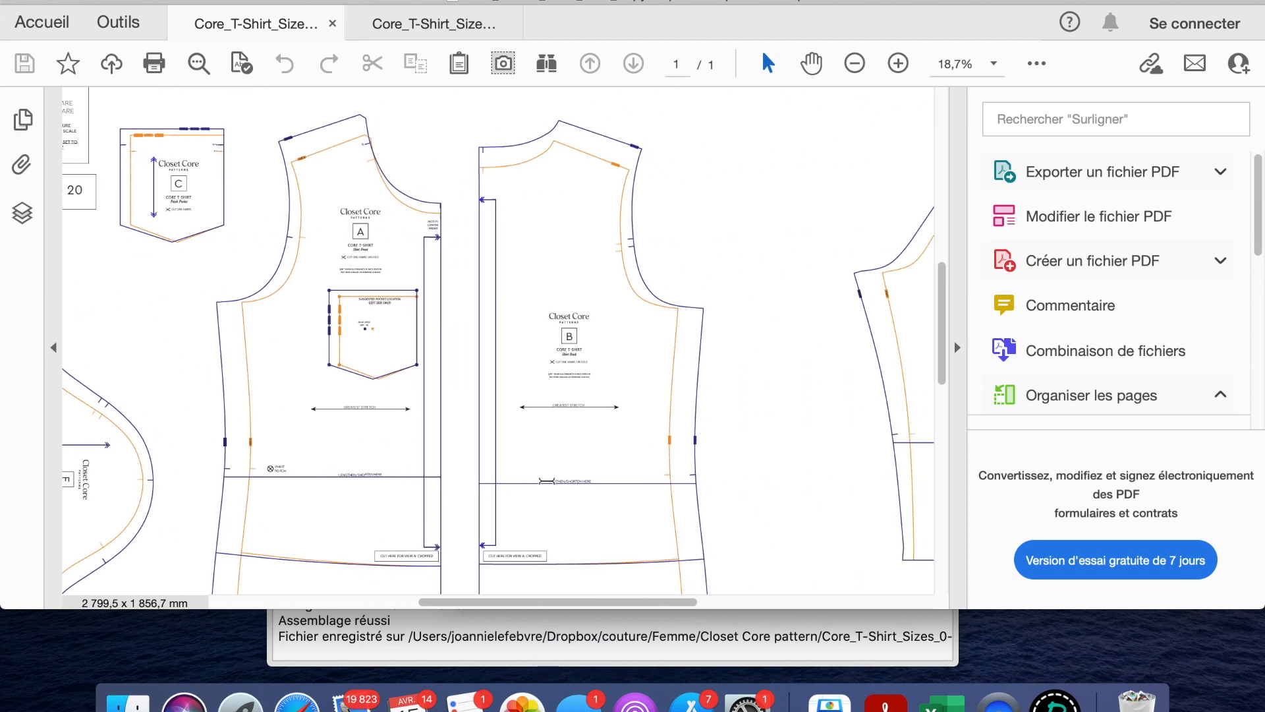
scroll(547, 484, down, 2)
scroll(547, 488, up, 2)
Collapse the tools pane and review the whole generated page in full screen, from the bands to sleeve piece G
click(957, 348)
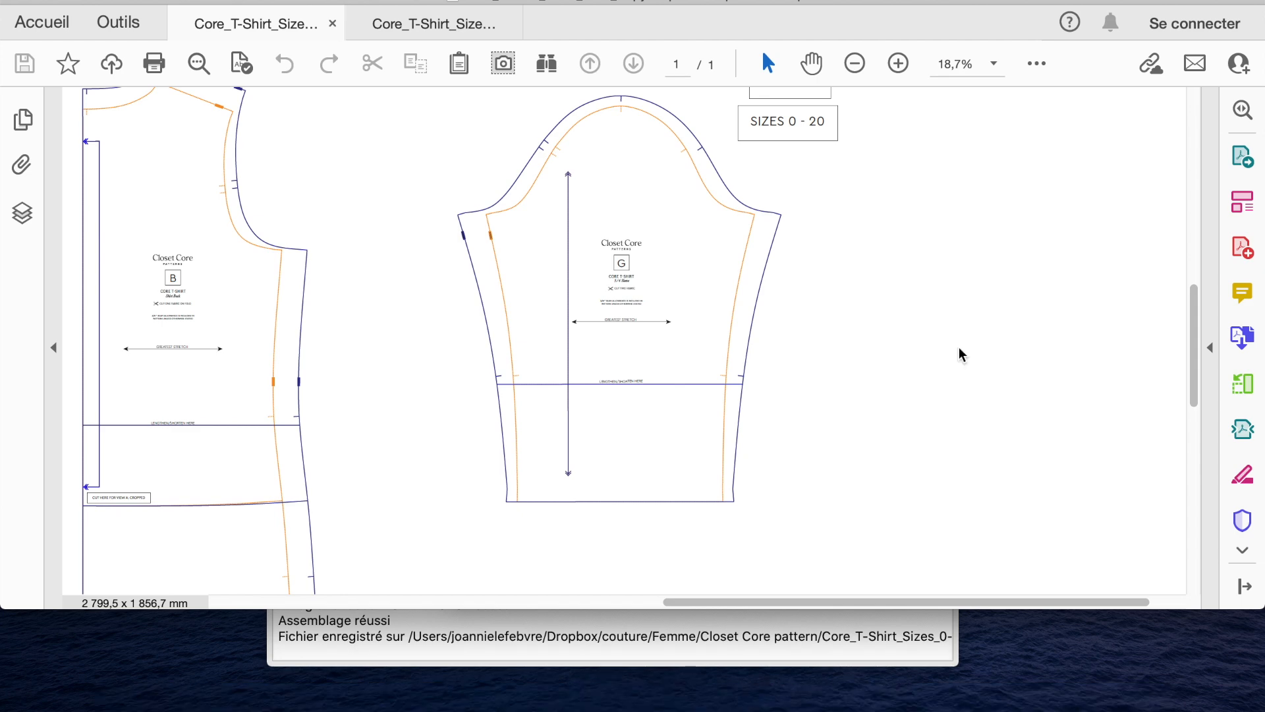
key(super+l)
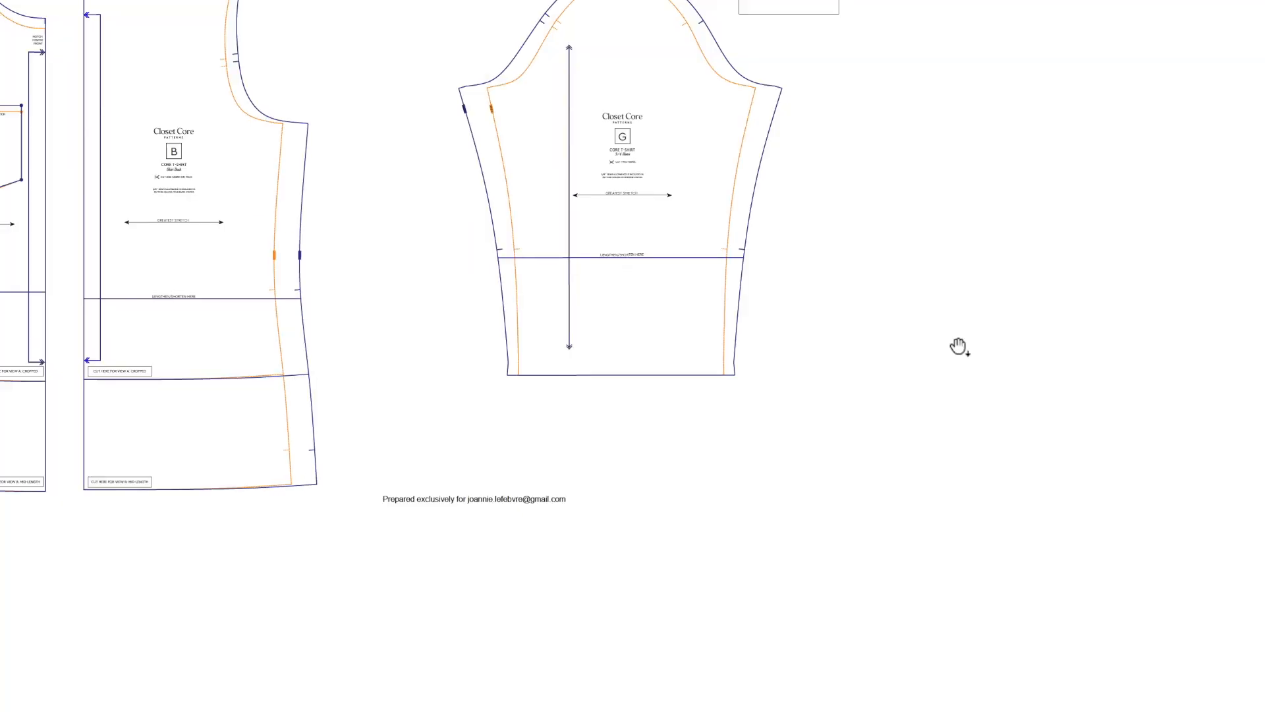
scroll(715, 353, up, 3)
scroll(715, 337, up, 2)
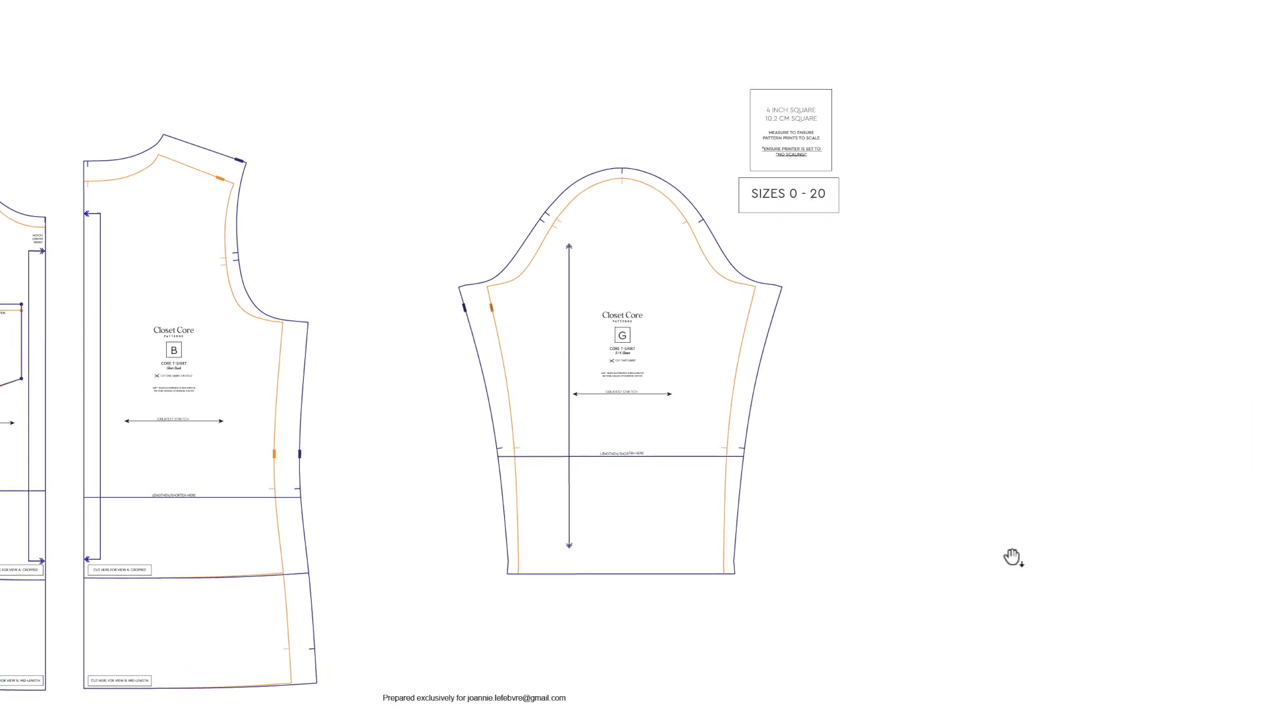
scroll(593, 370, left, 5)
scroll(592, 374, left, 15)
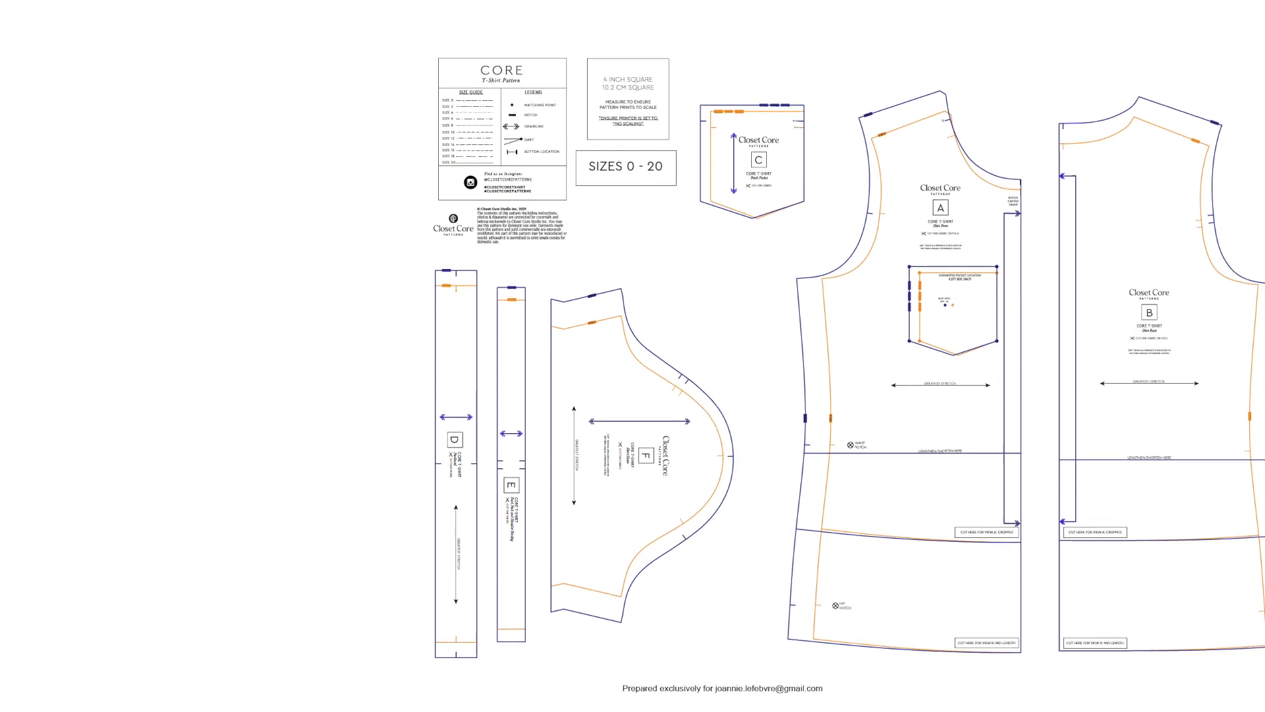
scroll(592, 373, down, 1)
scroll(592, 374, right, 8)
scroll(593, 374, right, 12)
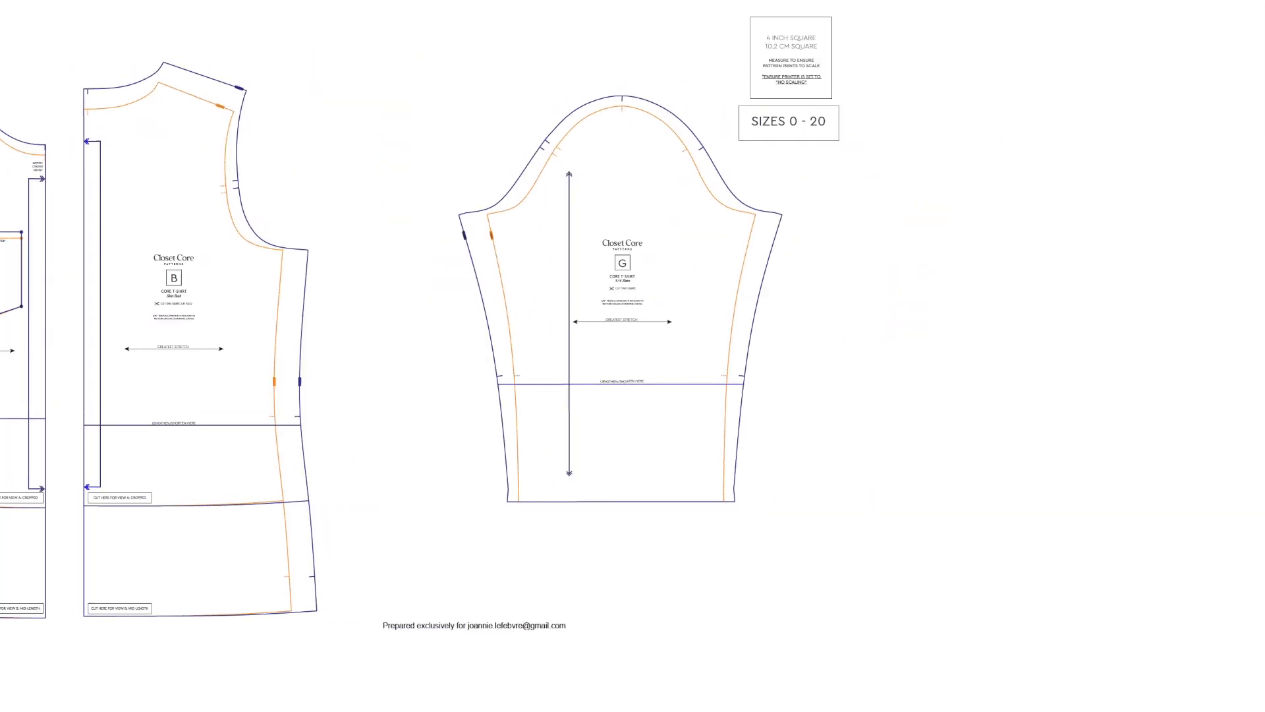
scroll(597, 375, down, 5)
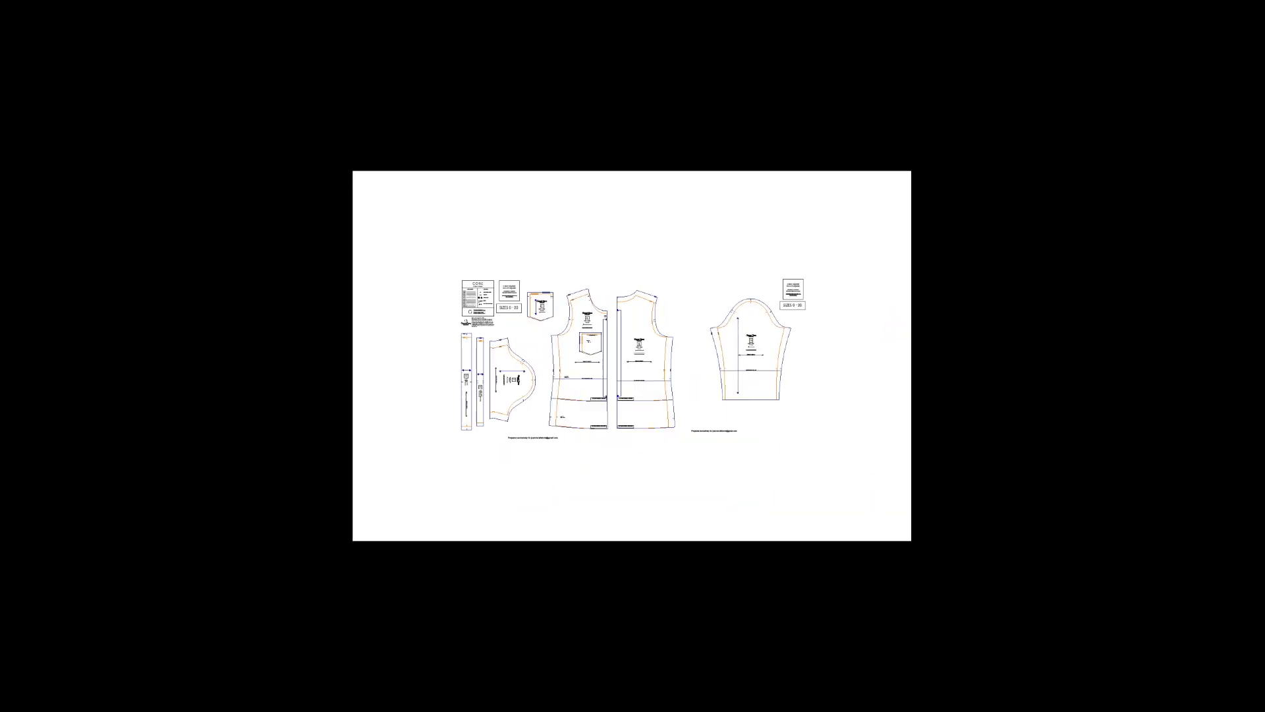
scroll(596, 374, up, 3)
scroll(597, 374, up, 1)
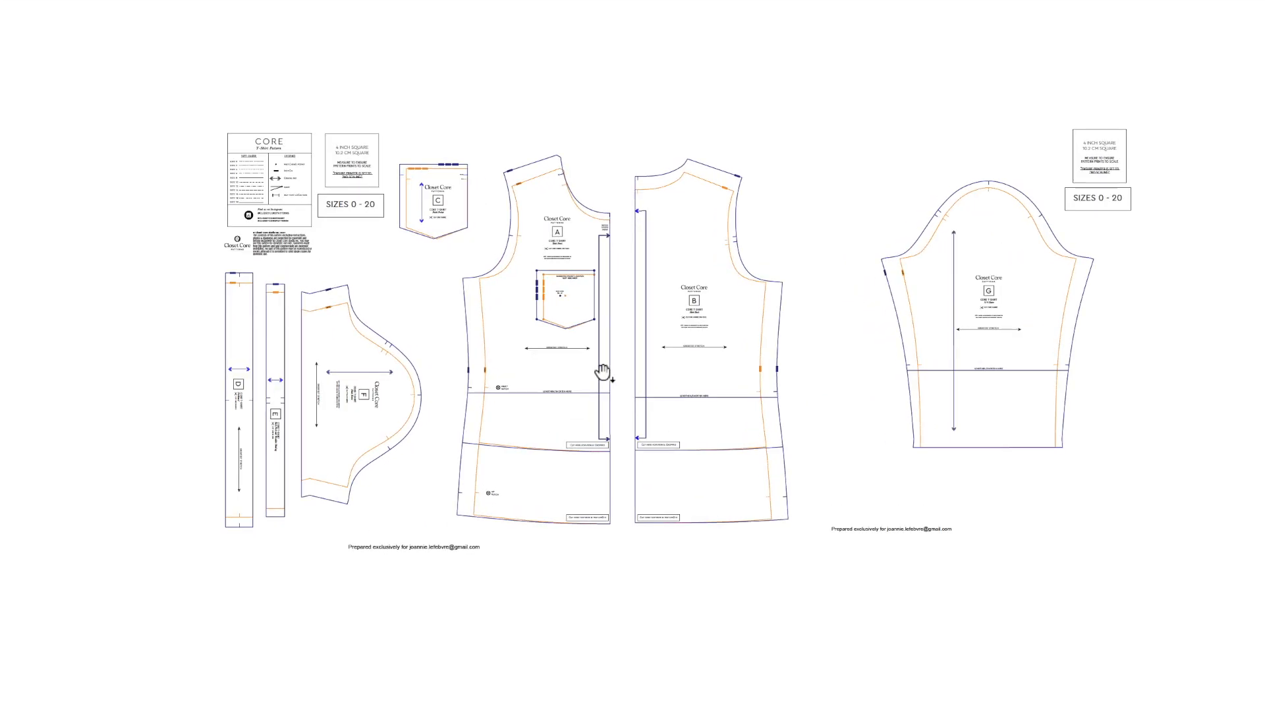
key(Escape)
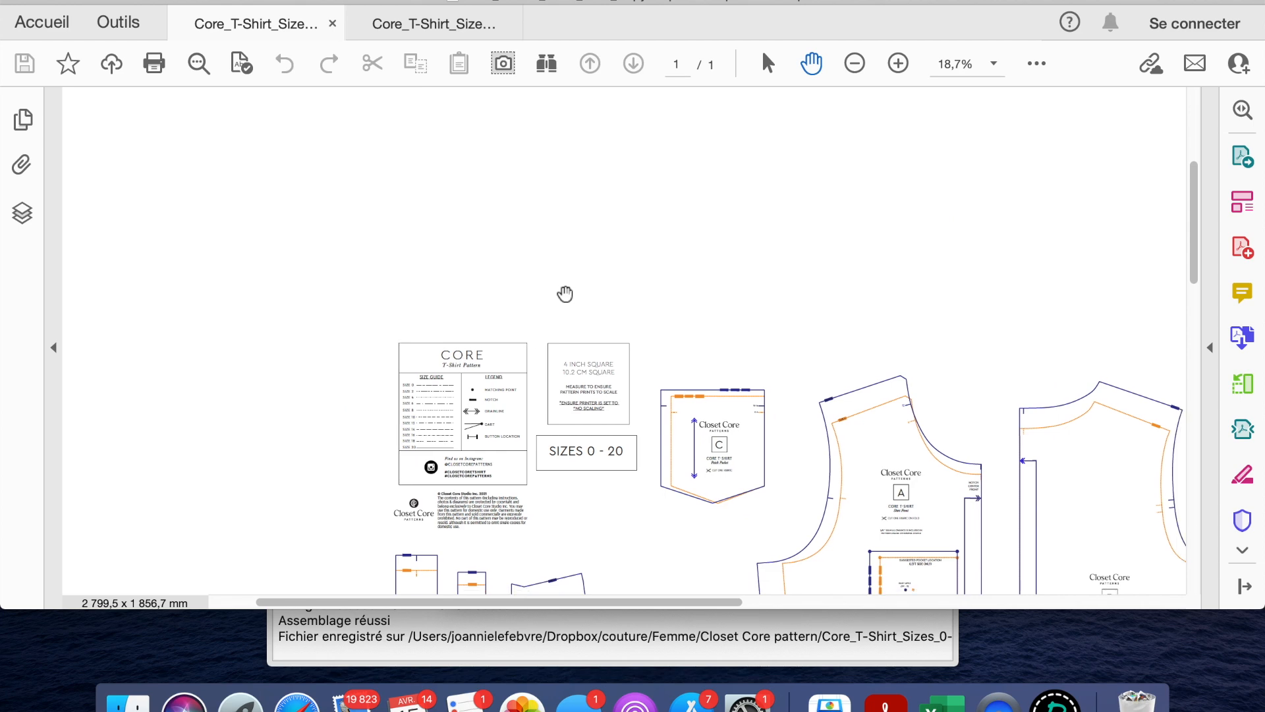
Examine the blue and orange line styles up close around the shirt front's side seam and pocket in the generated PDF
scroll(565, 294, down, 8)
scroll(565, 294, right, 8)
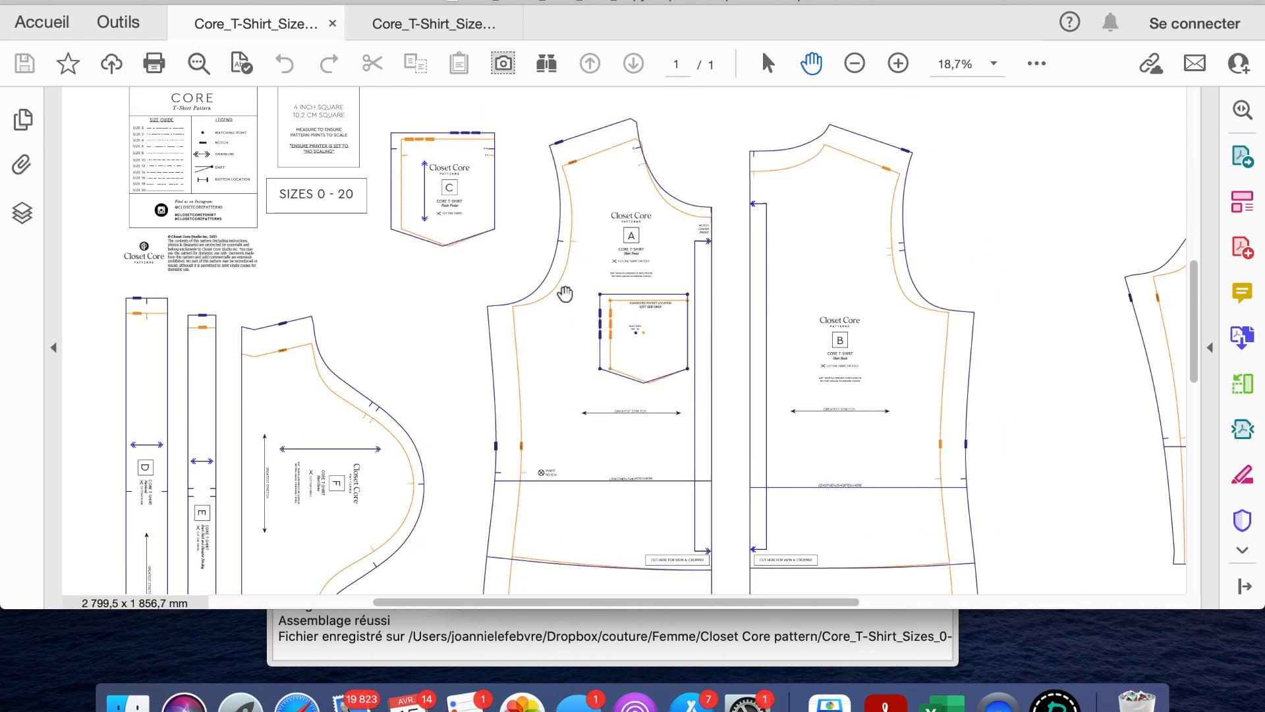
scroll(518, 348, up, 5)
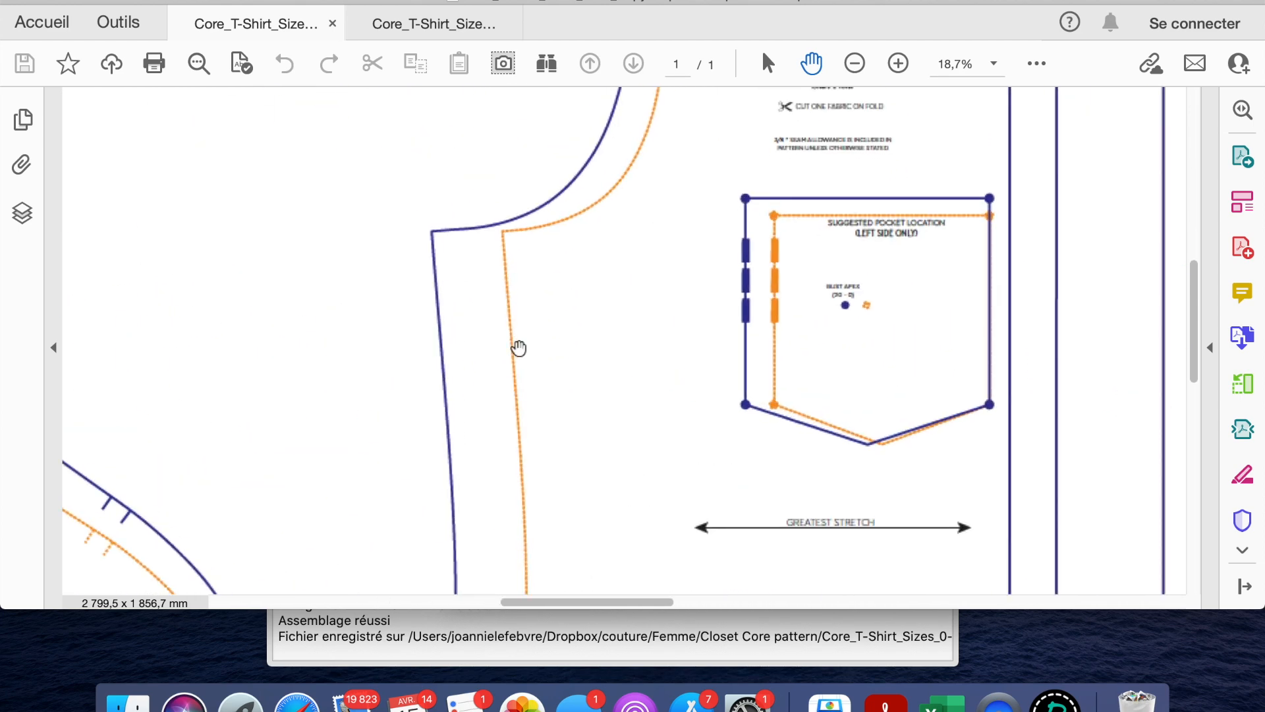
scroll(519, 347, up, 5)
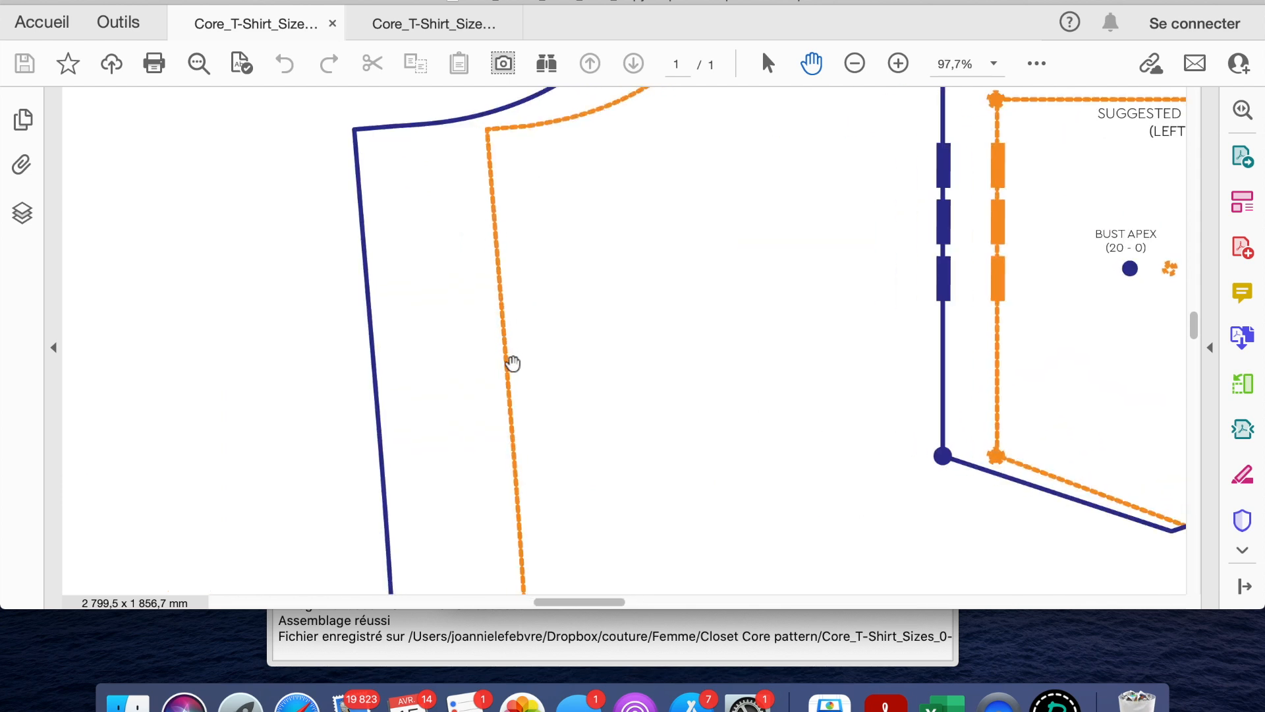
scroll(499, 252, down, 1)
scroll(499, 252, down, 4)
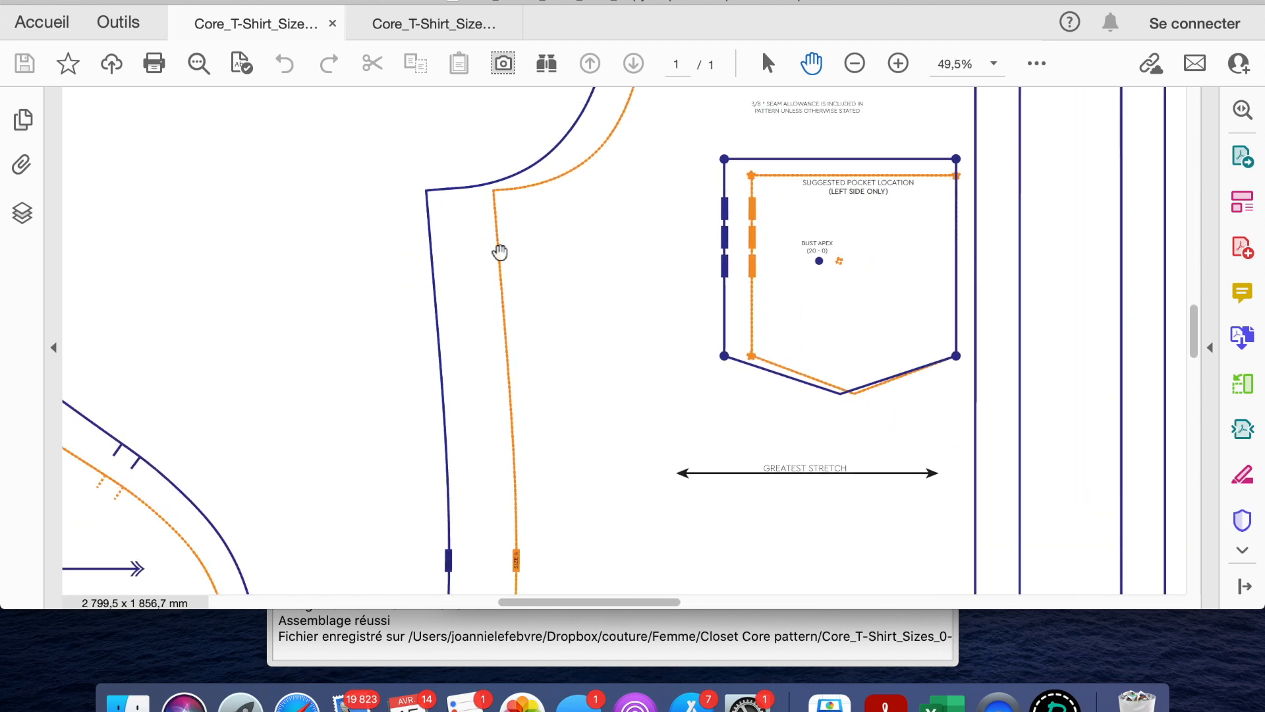
scroll(490, 224, down, 3)
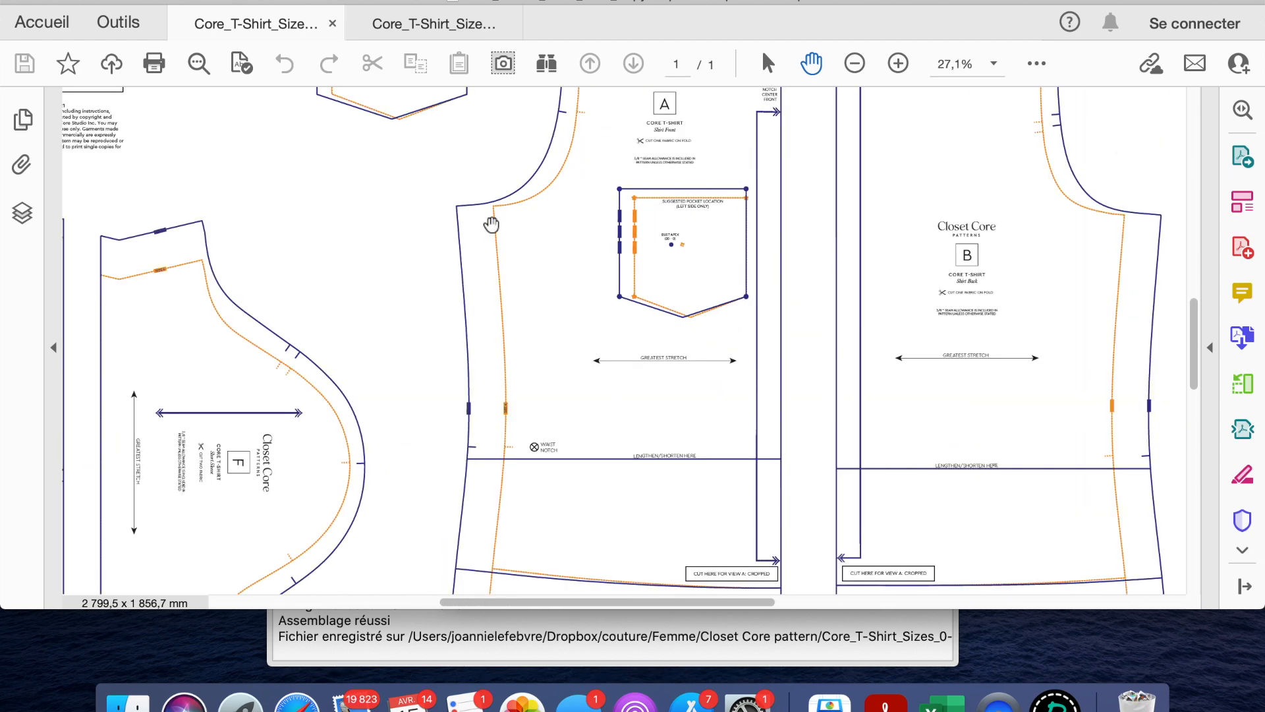
scroll(491, 224, down, 3)
scroll(491, 225, up, 2)
scroll(490, 224, up, 5)
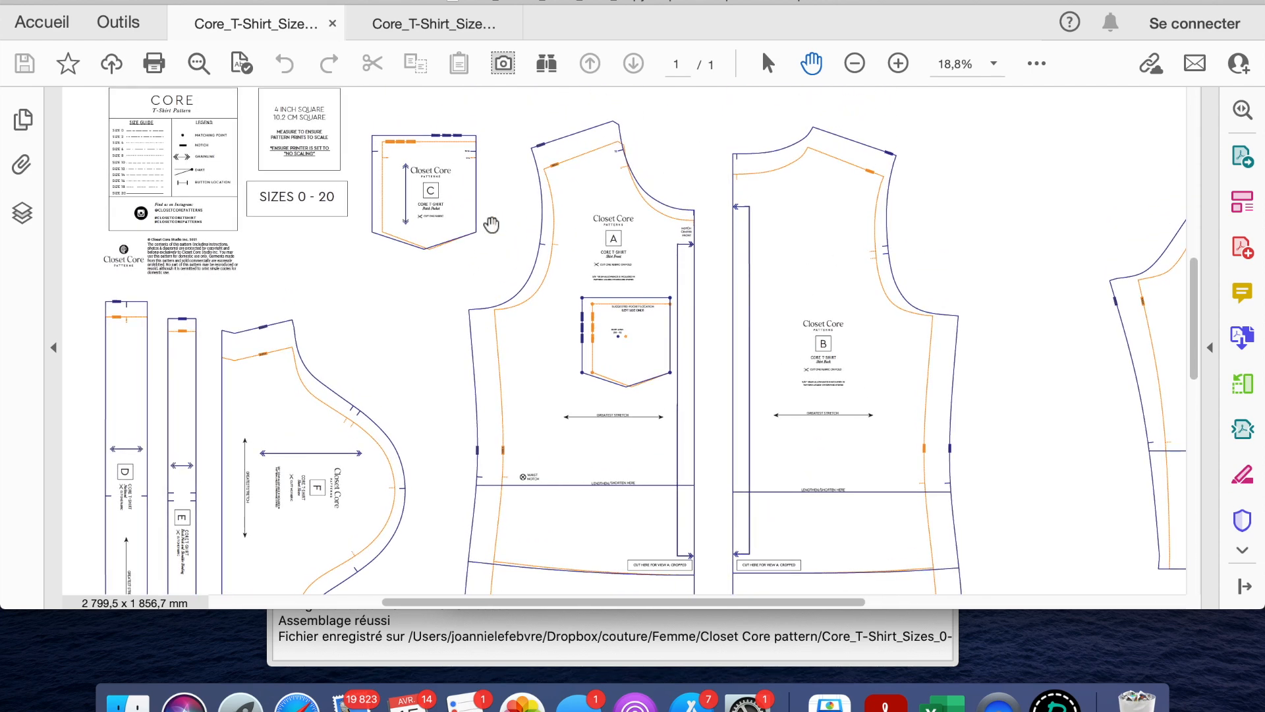
Check the layers kept in the generated PDF and hide layer 4
click(22, 212)
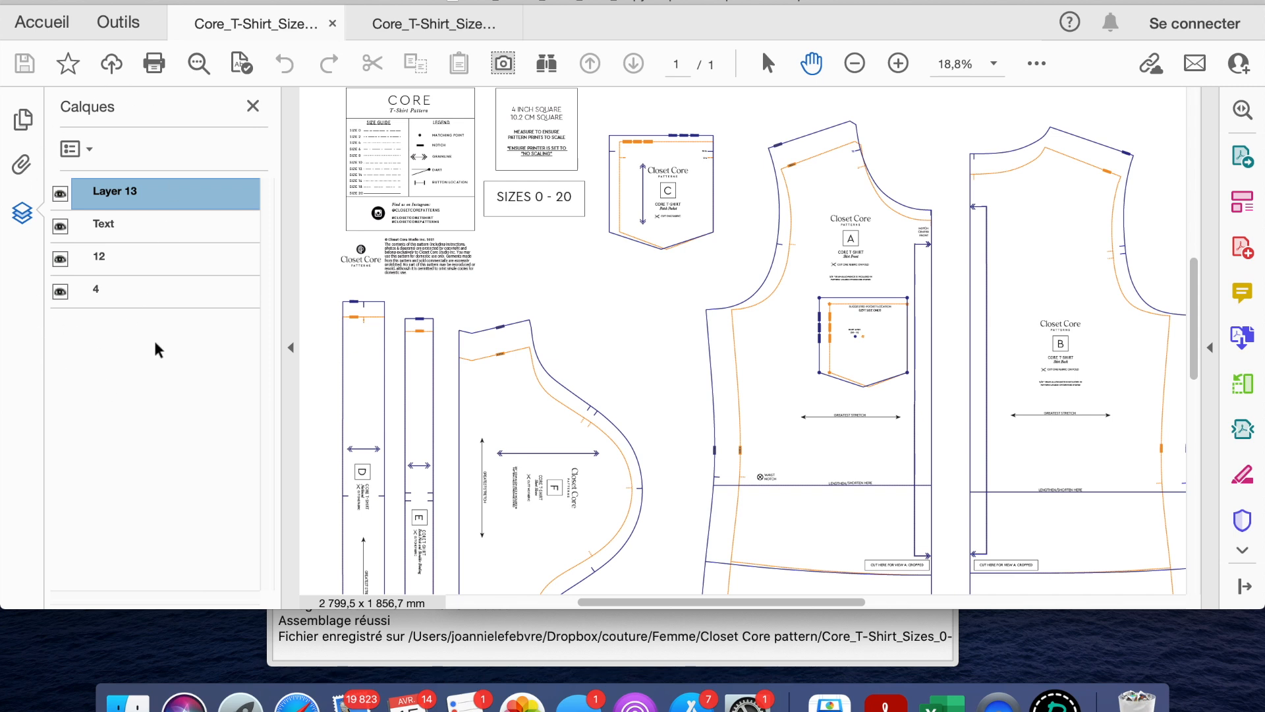
click(57, 294)
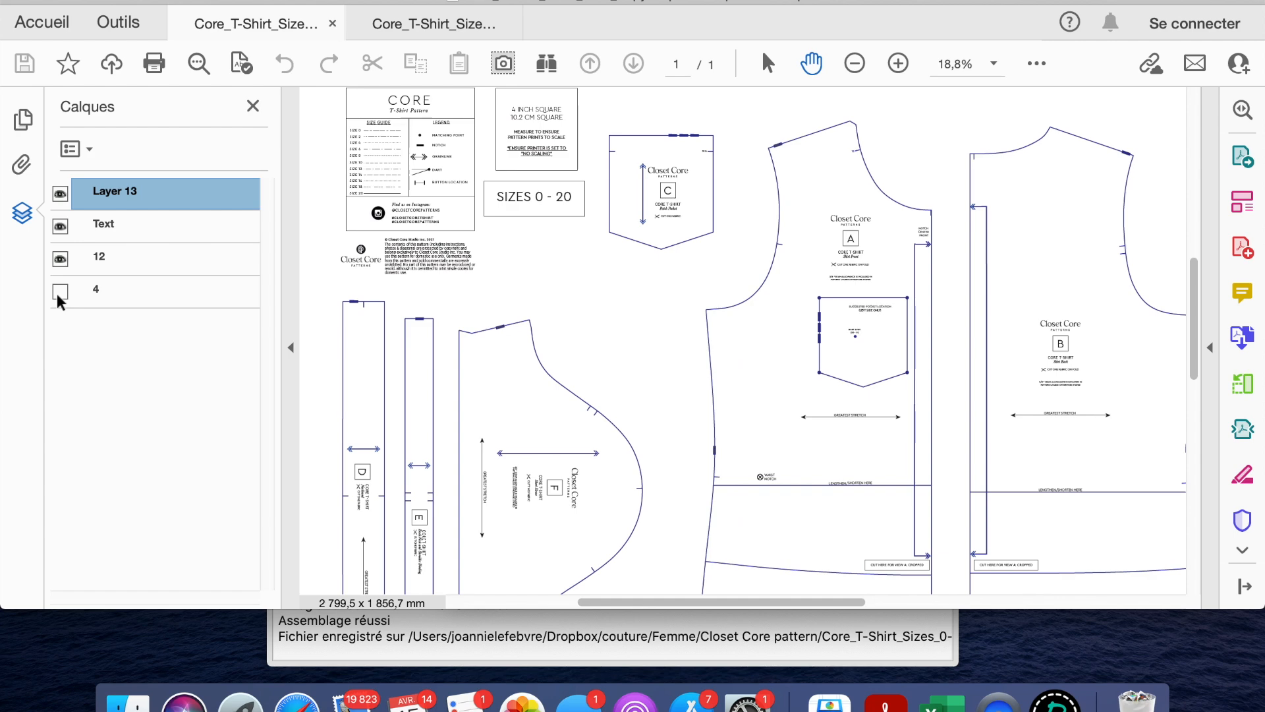
click(253, 106)
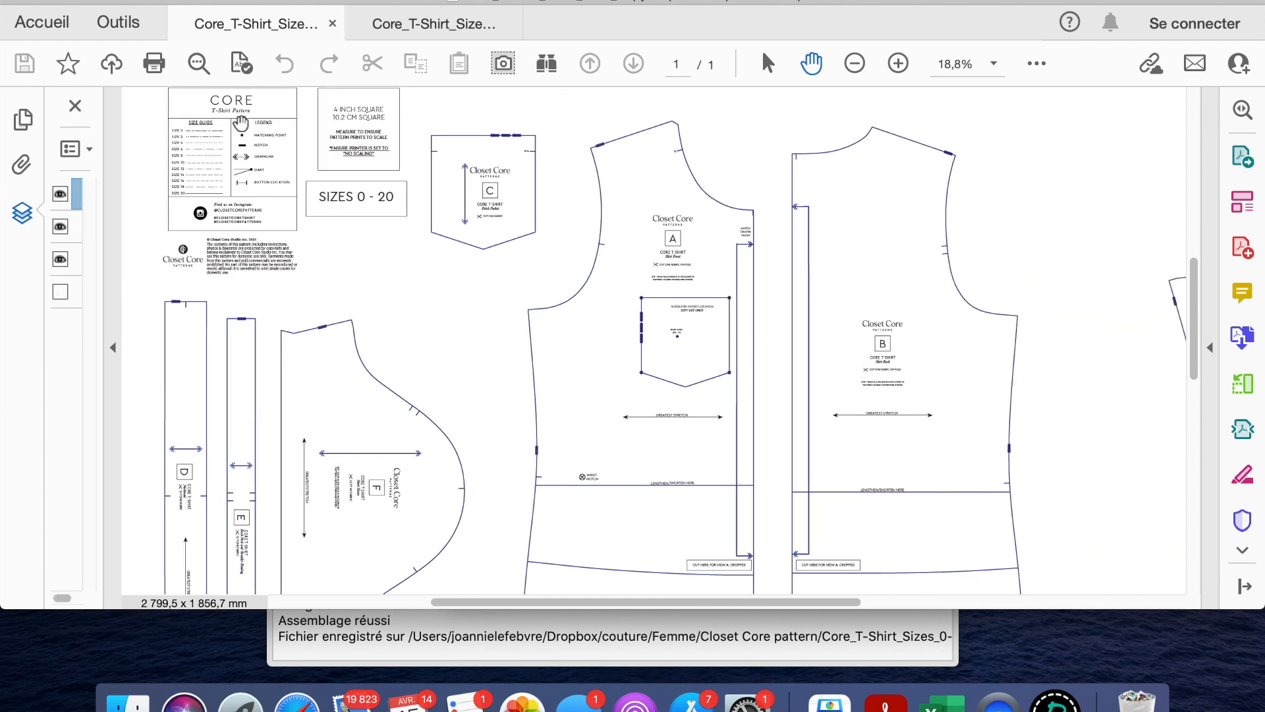
Look over the size 12 pattern pieces in the generated PDF and close that document
scroll(284, 393, down, 5)
scroll(284, 393, up, 4)
scroll(284, 393, right, 7)
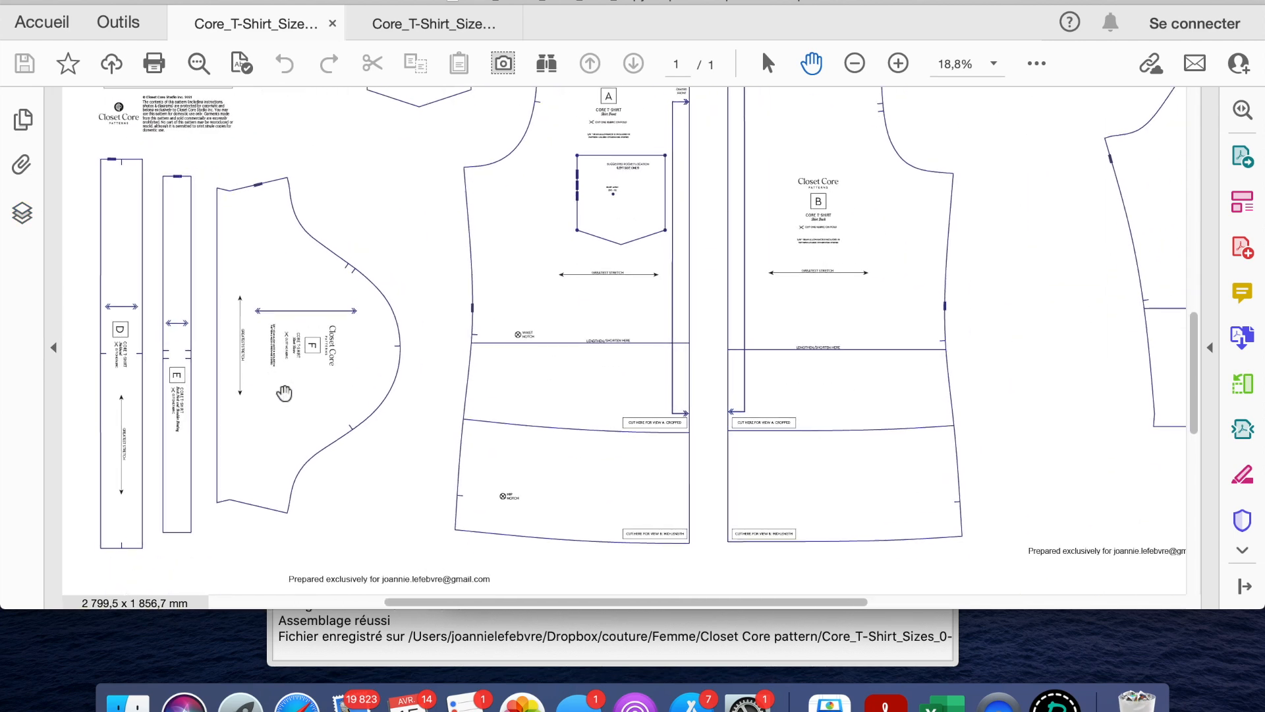
scroll(283, 393, right, 2)
scroll(284, 393, up, 1)
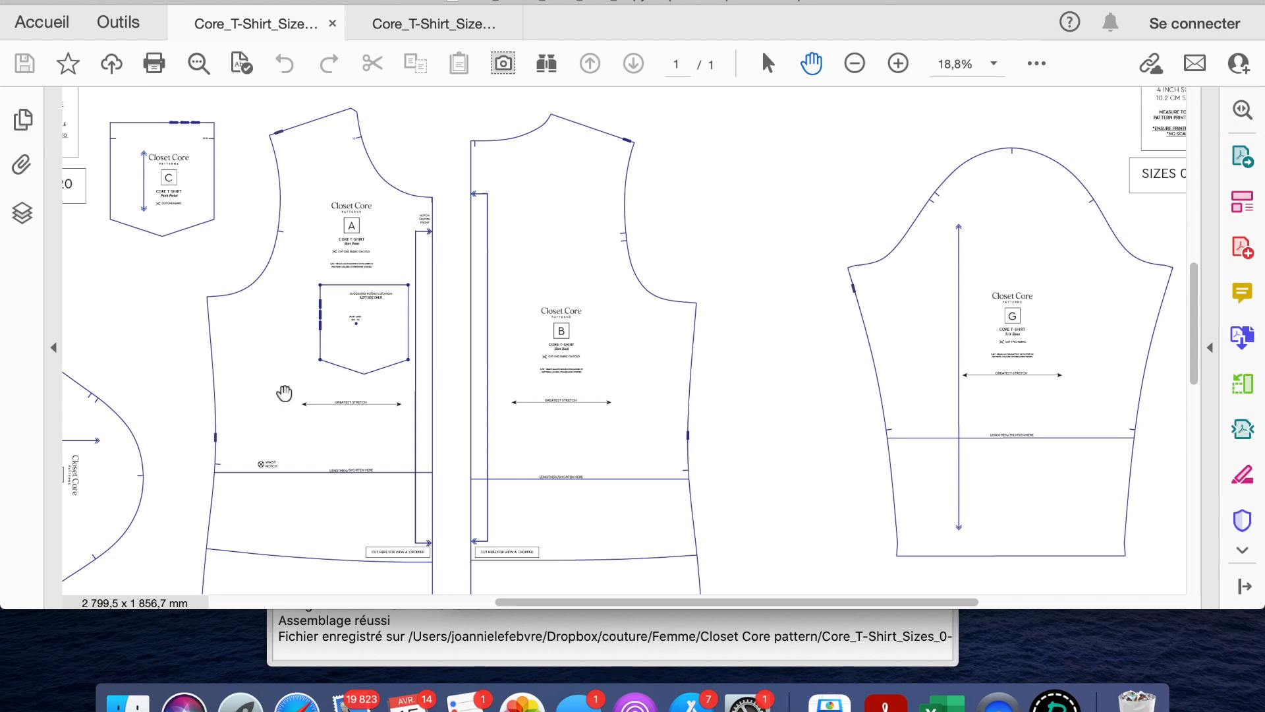
scroll(284, 393, down, 2)
scroll(284, 394, left, 2)
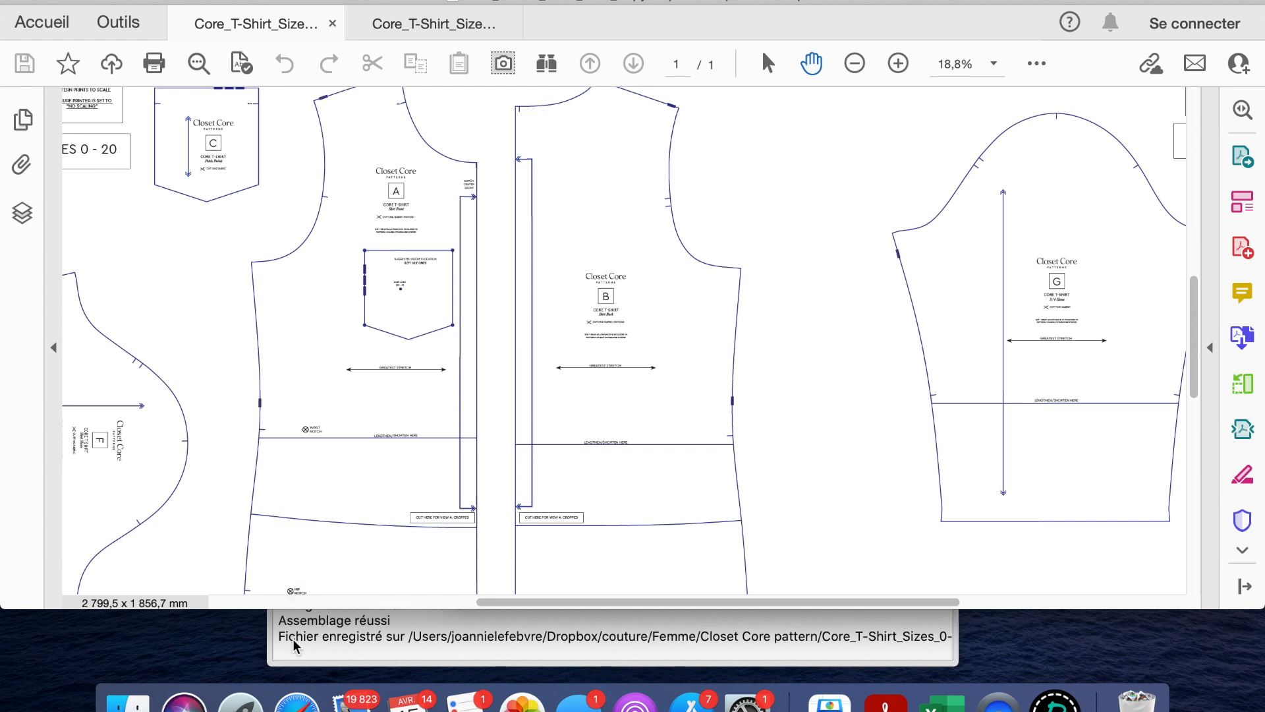
click(333, 24)
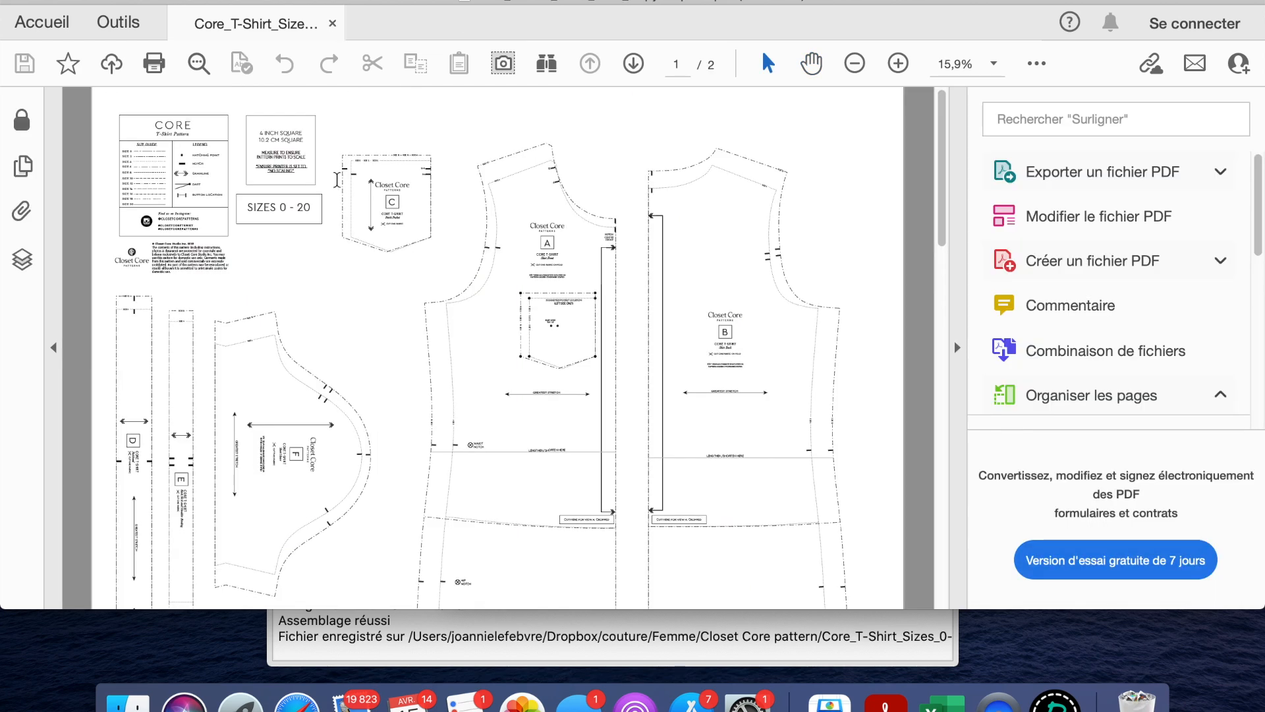
Switch to PDF Stitcher, reset the line properties of layer 4 and exclude that layer from the document
click(441, 639)
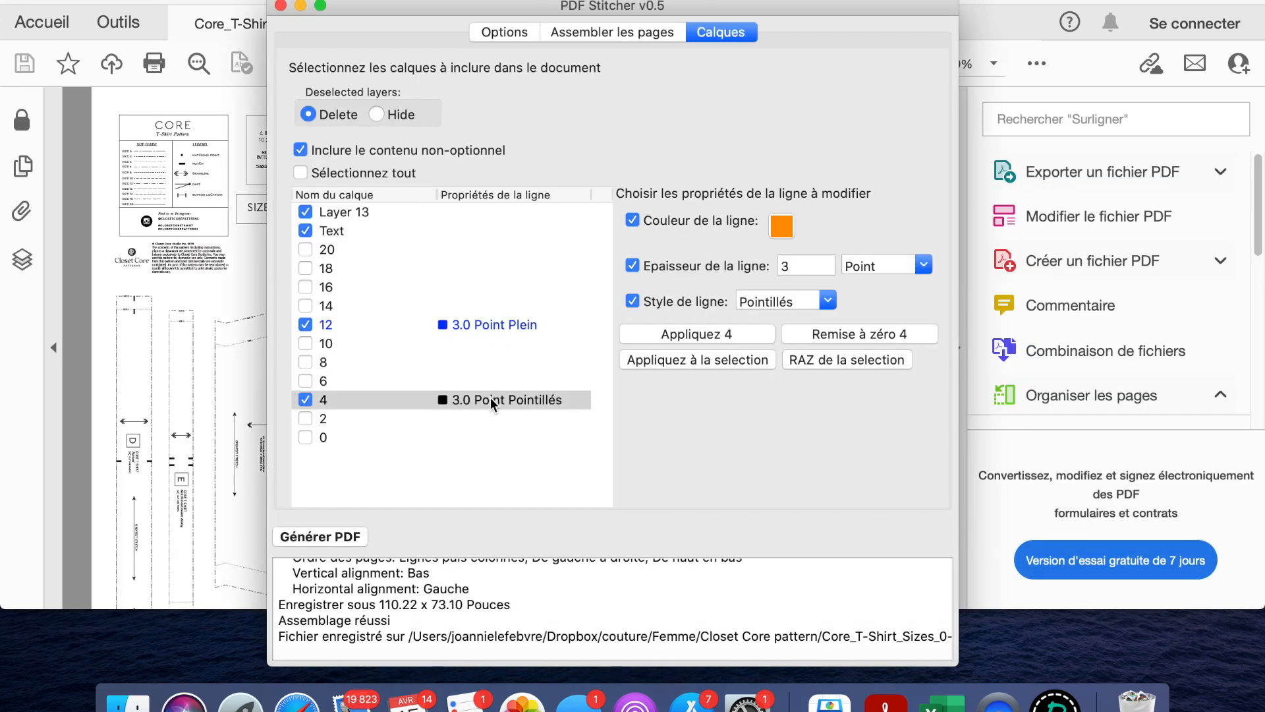
click(846, 334)
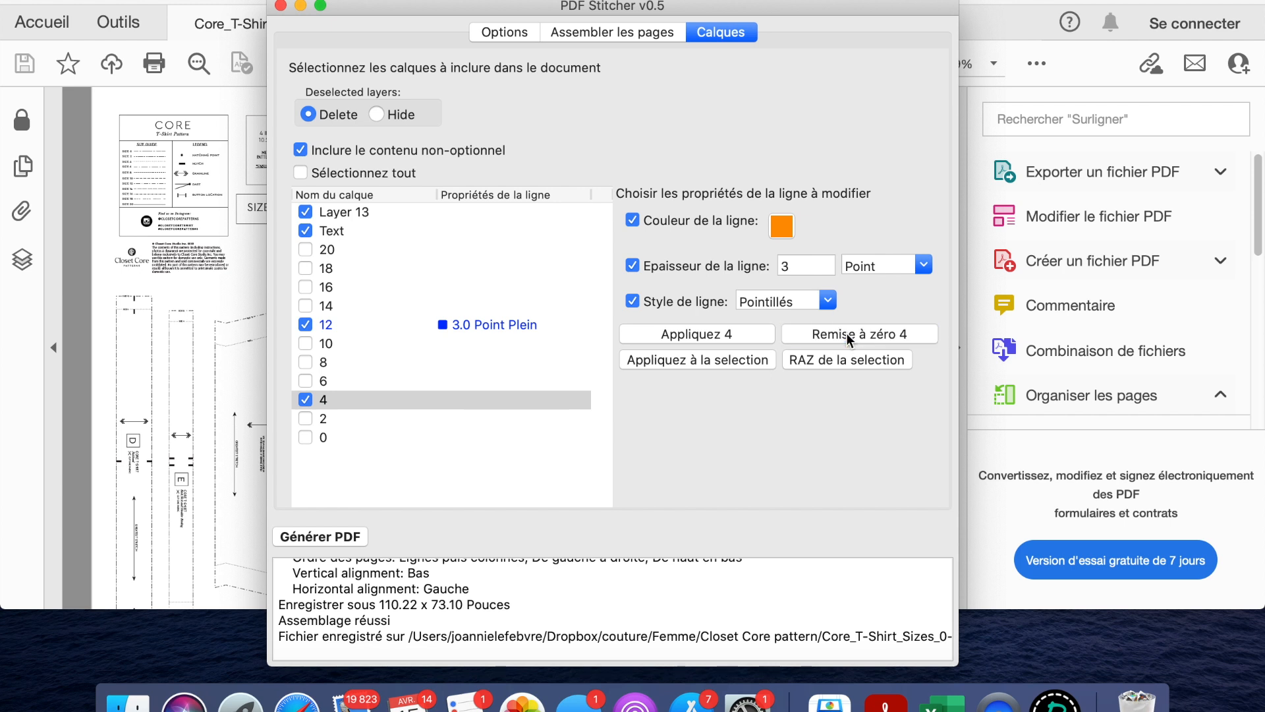
click(300, 397)
Change layer 12's line colour to black and apply it
click(473, 327)
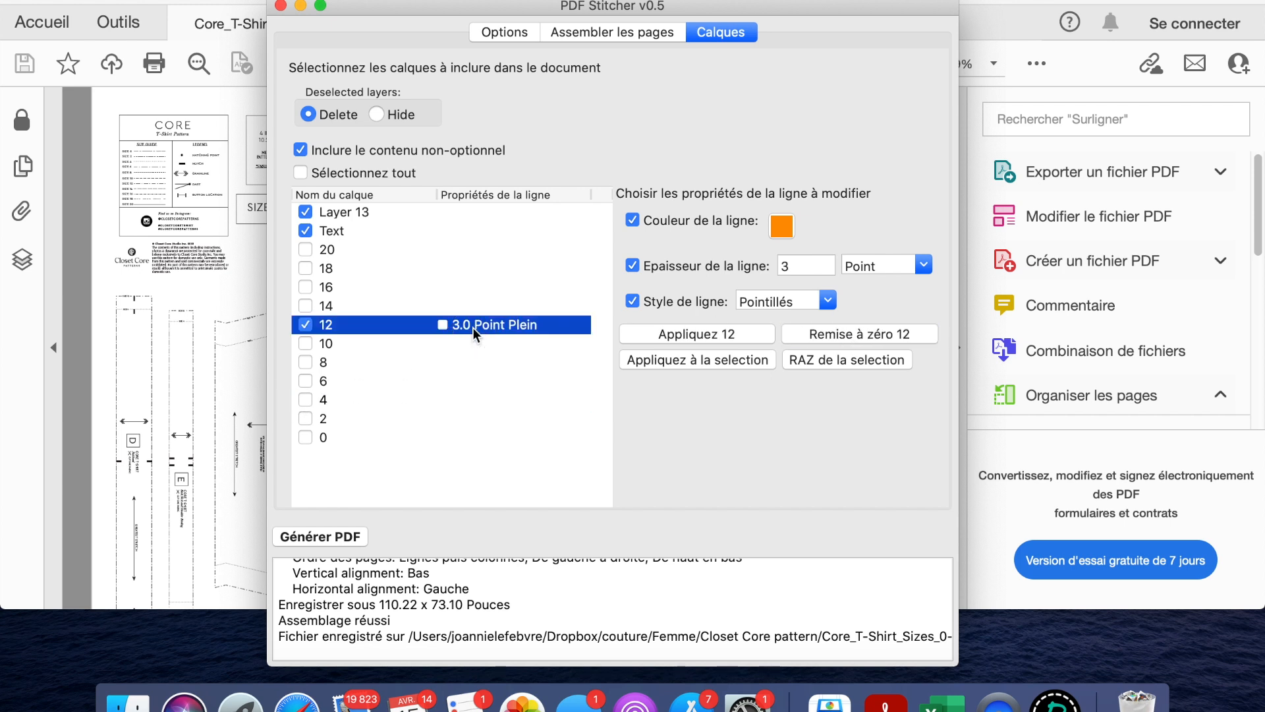
click(781, 228)
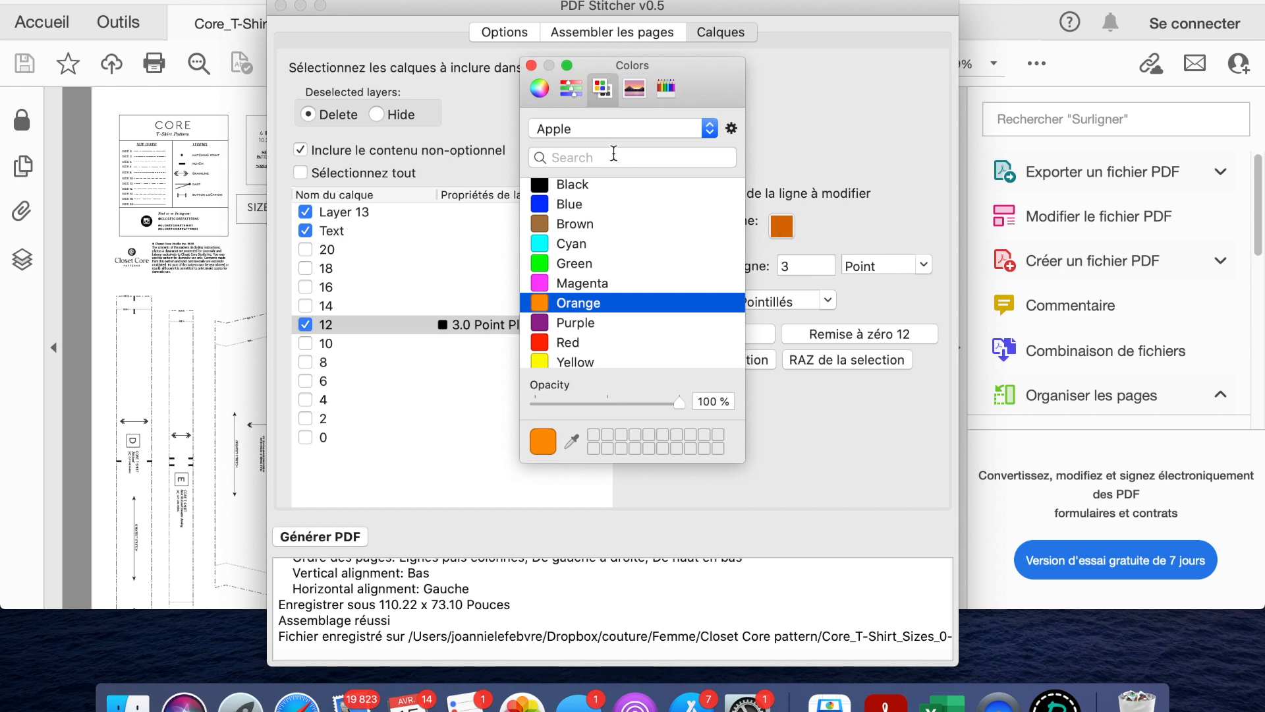
click(572, 188)
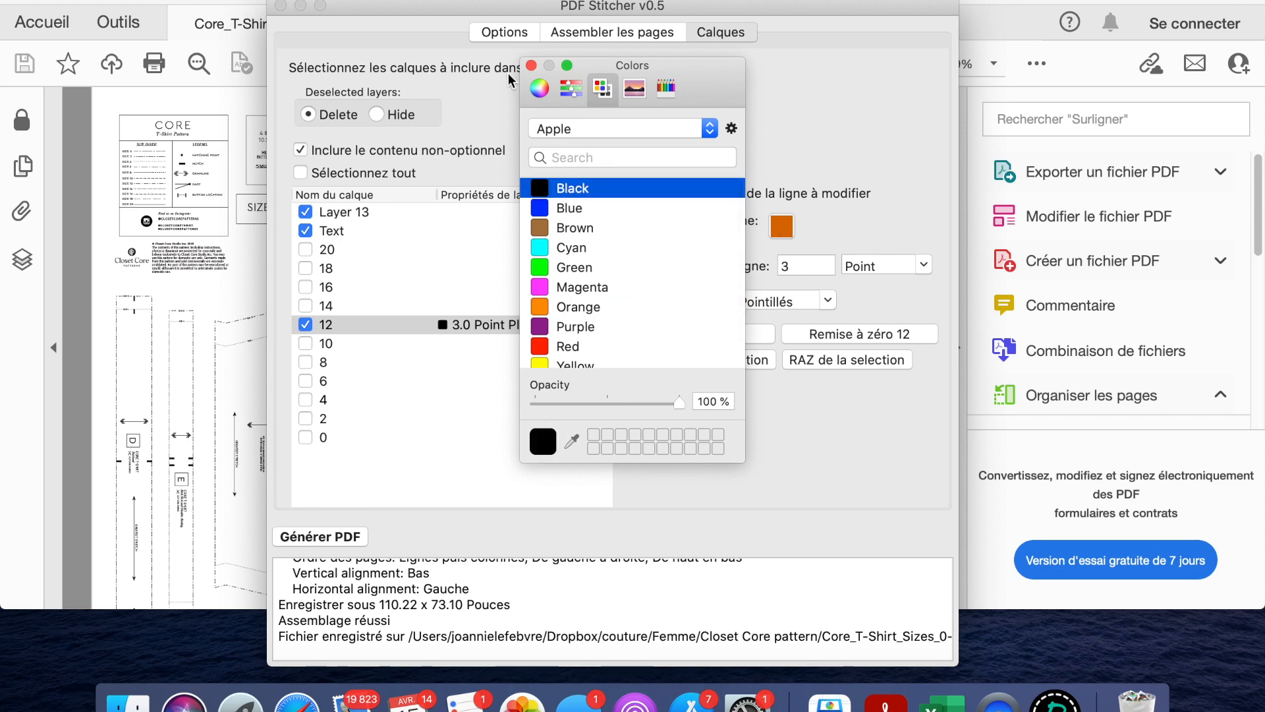
click(531, 65)
click(672, 334)
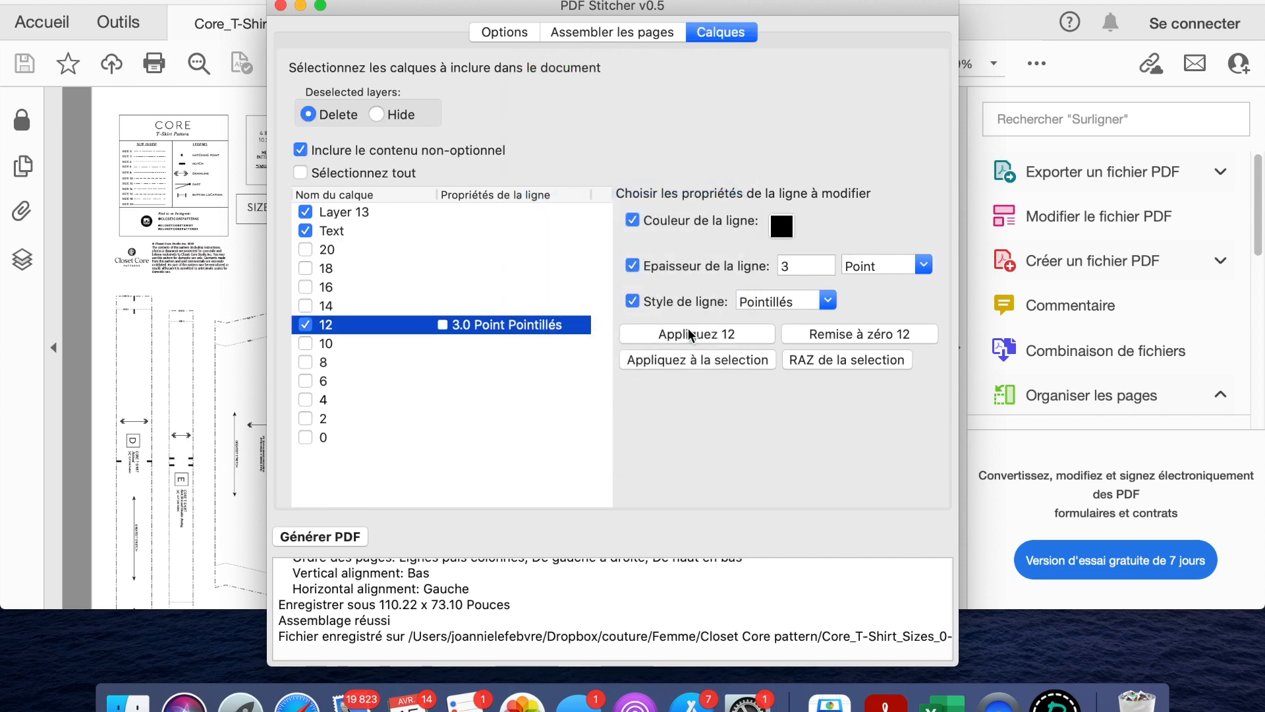
Set layer 12's line style to Plein and its thickness to 2 points, and apply both
click(825, 302)
click(802, 328)
double_click(800, 267)
key(BackSpace)
text(2)
click(726, 334)
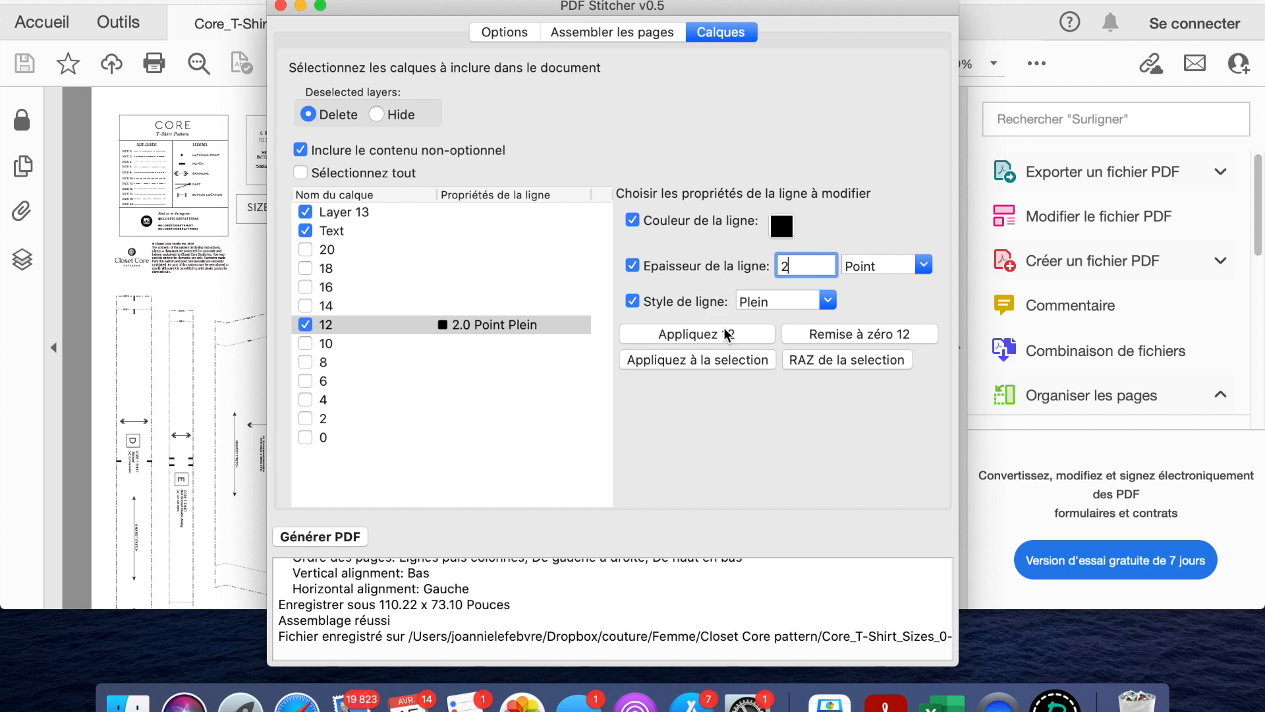
Generate the PDF and open Core_T-Shirt_Sizes_0-20_Copyshop-A0test pdf stitcher.pdf from the Closet Core pattern folder
click(341, 537)
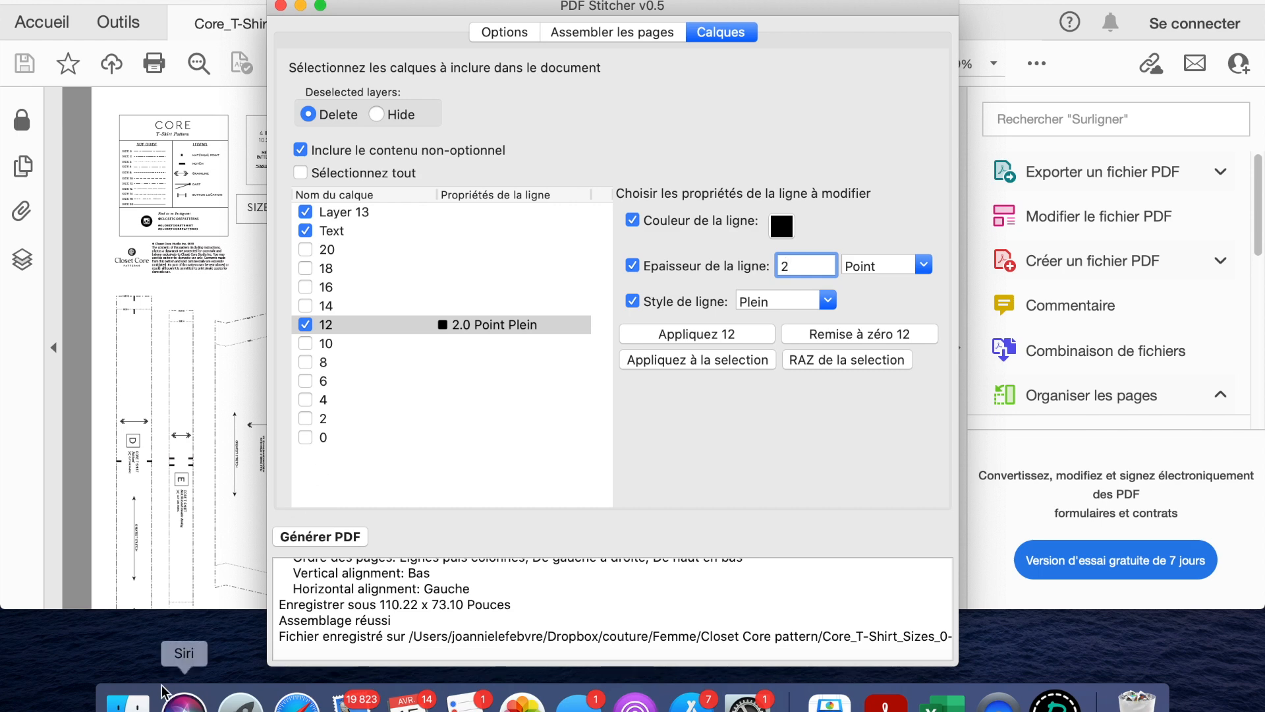
click(128, 701)
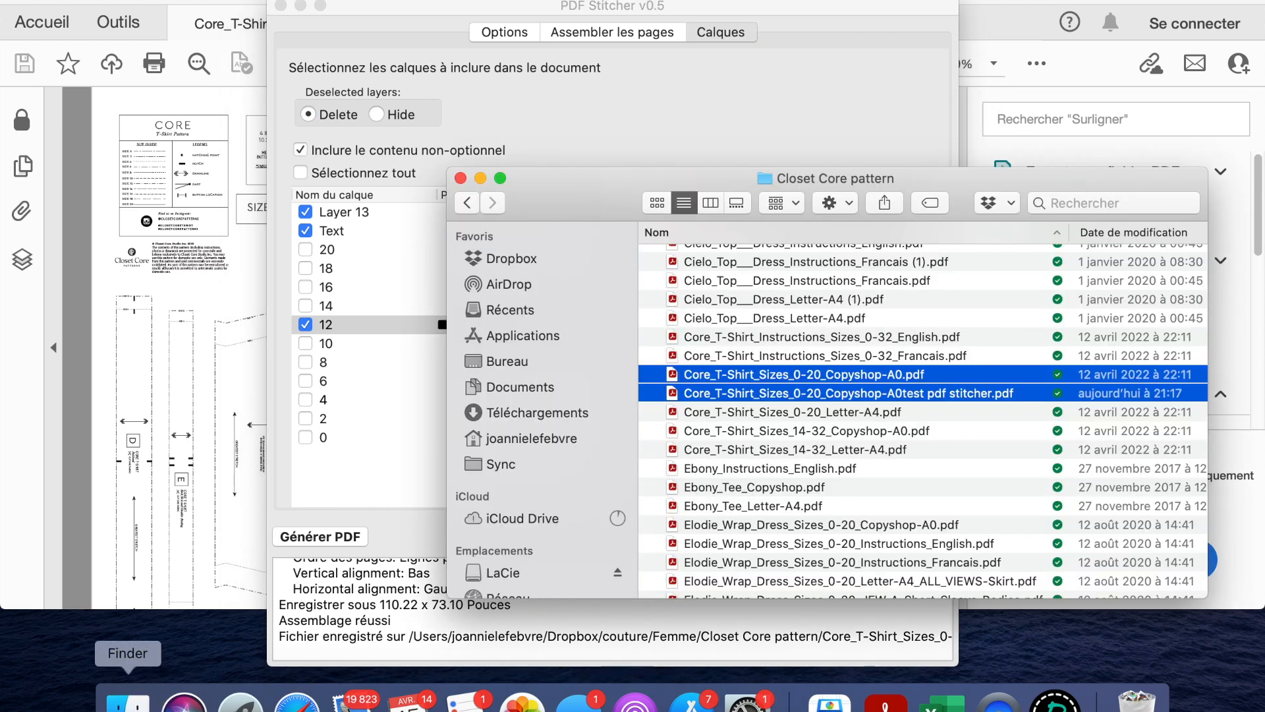
click(912, 396)
double_click(911, 395)
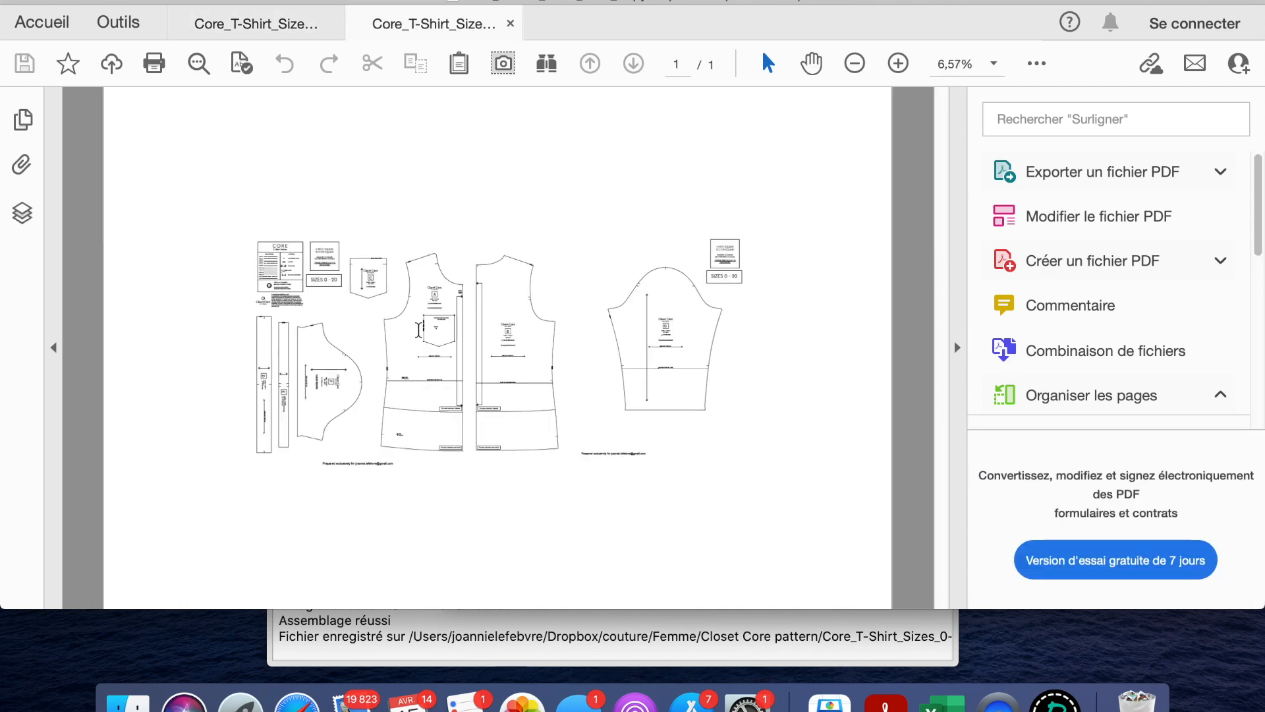
Check which layers are kept in the newly generated PDF
scroll(417, 329, up, 3)
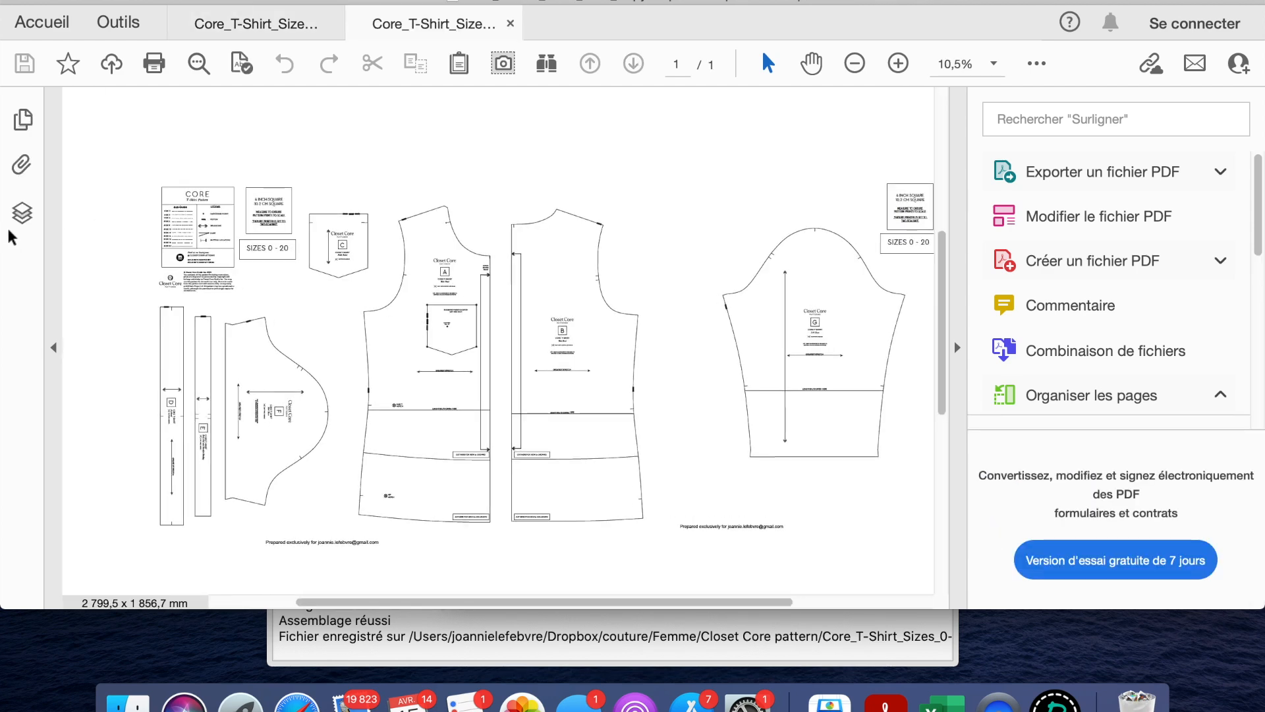
click(22, 212)
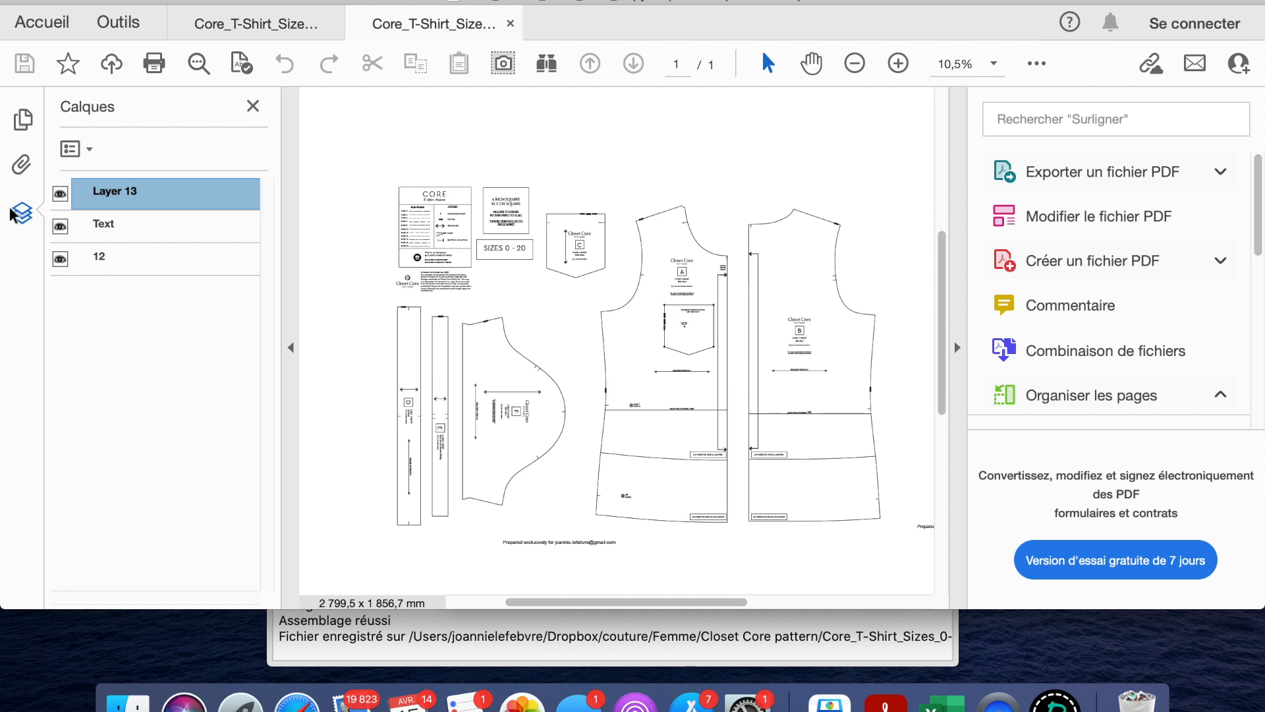
click(22, 212)
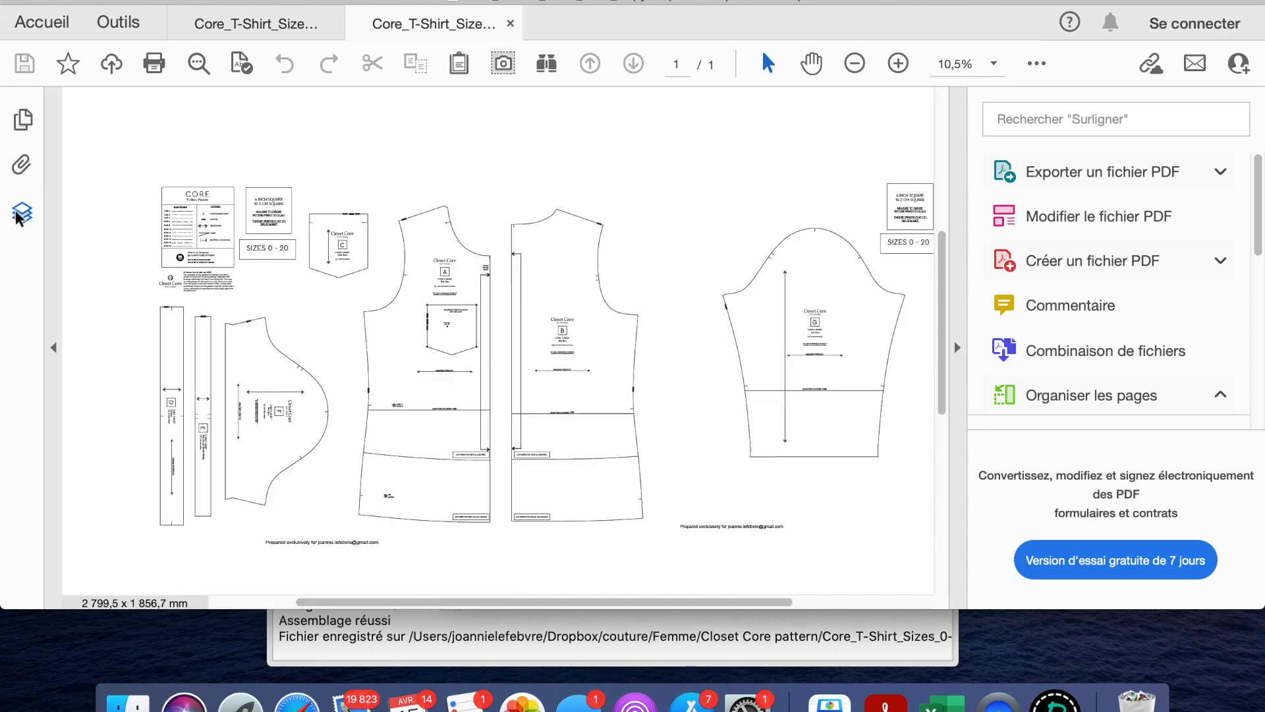
Examine the restyled size 12 lines on all pattern pieces of the generated PDF, and close all open documents
scroll(234, 266, up, 4)
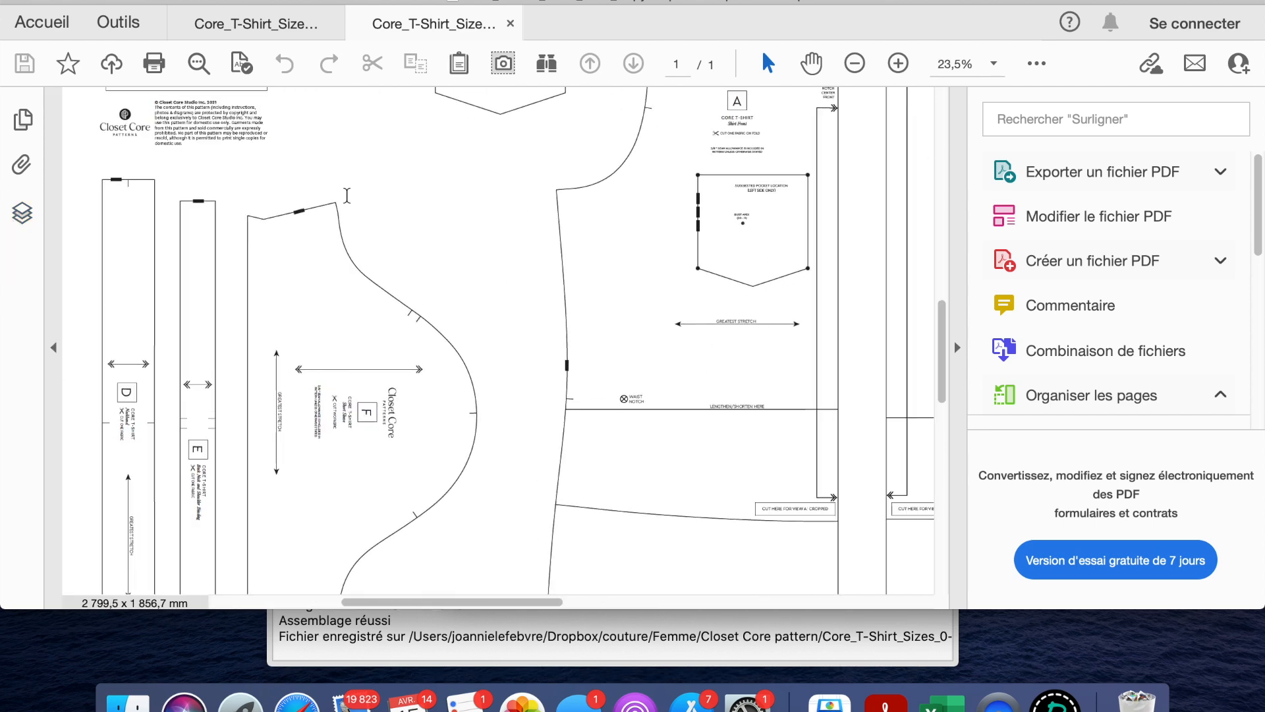
scroll(429, 326, down, 5)
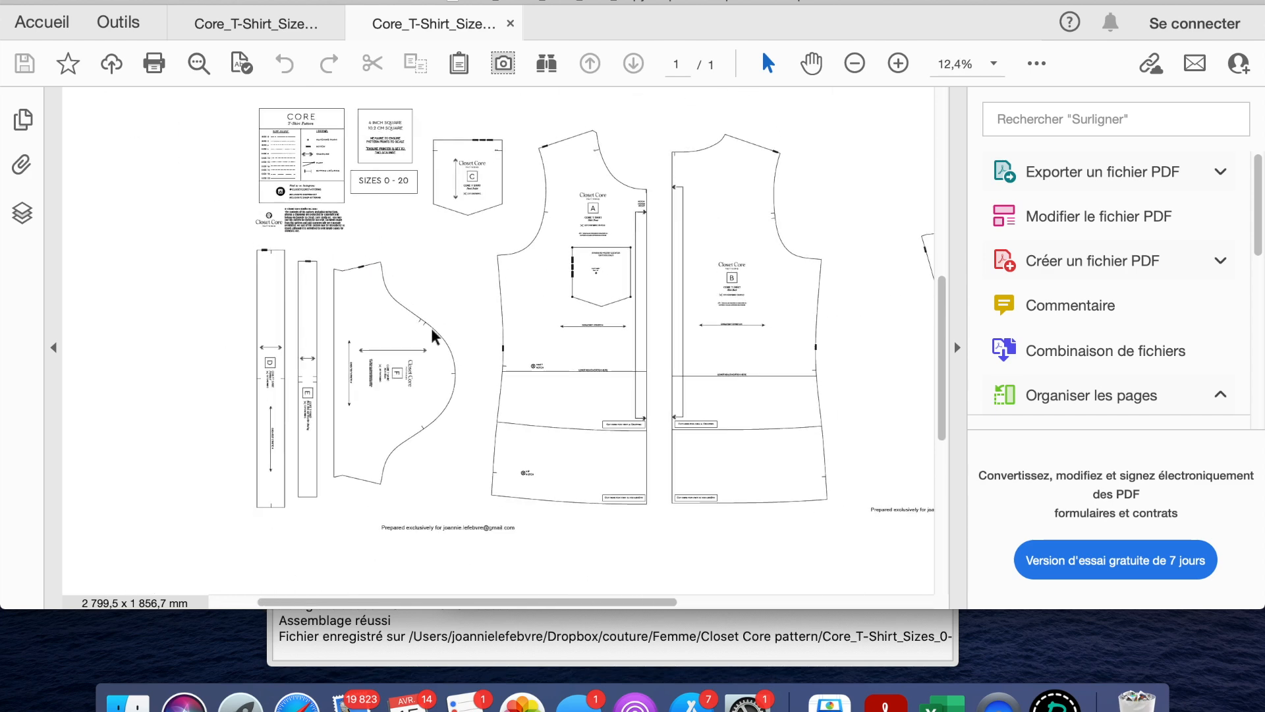
scroll(723, 360, down, 2)
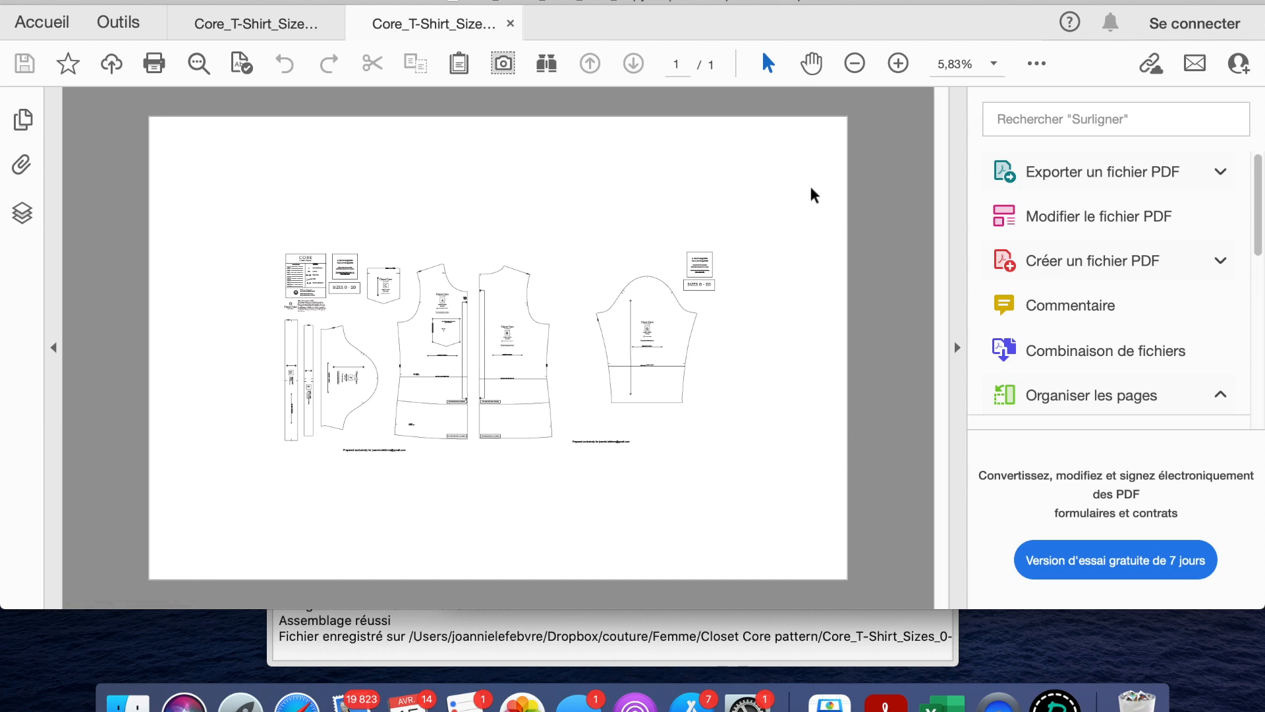
scroll(596, 297, up, 2)
scroll(597, 298, up, 2)
scroll(596, 297, left, 3)
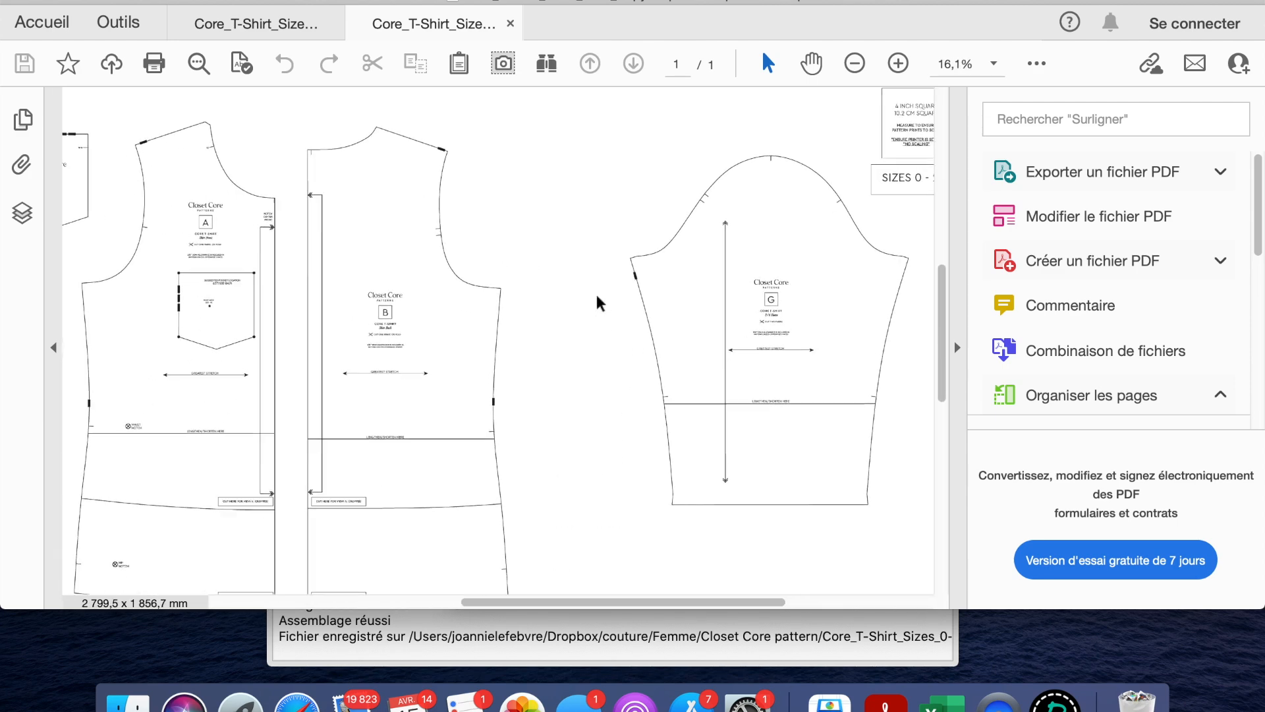
scroll(595, 299, down, 2)
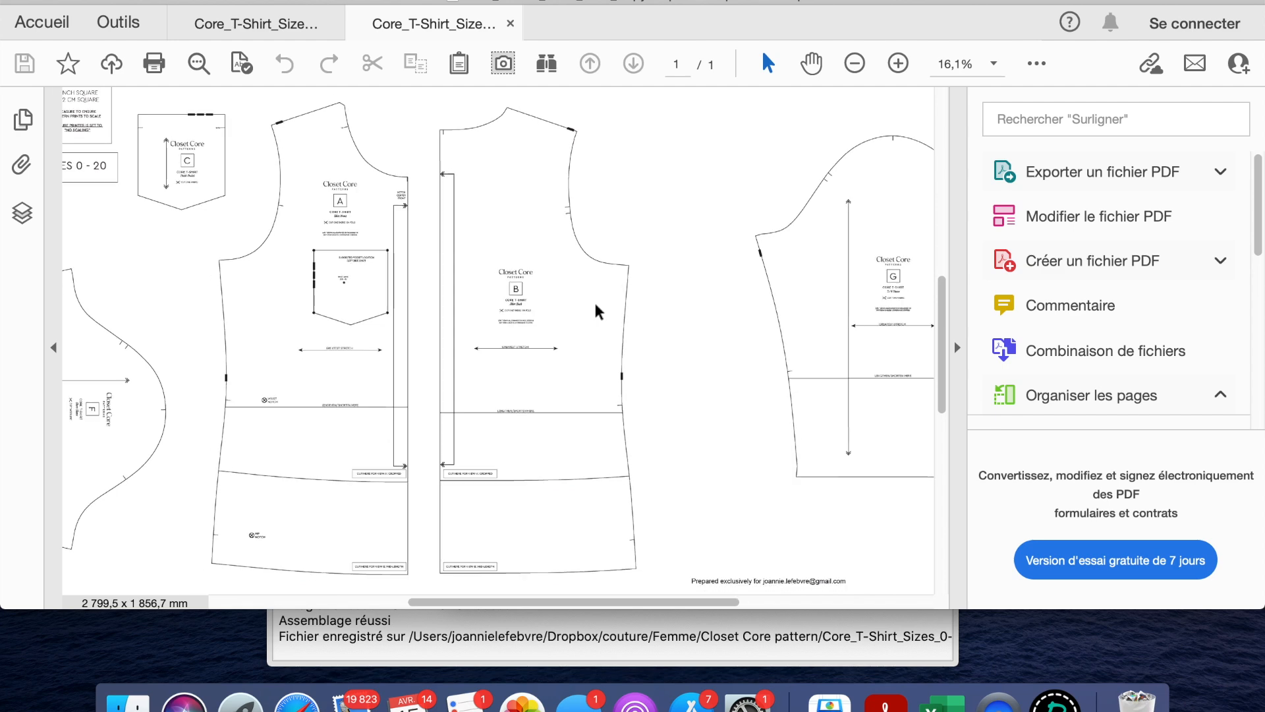
scroll(598, 298, left, 3)
scroll(598, 298, down, 1)
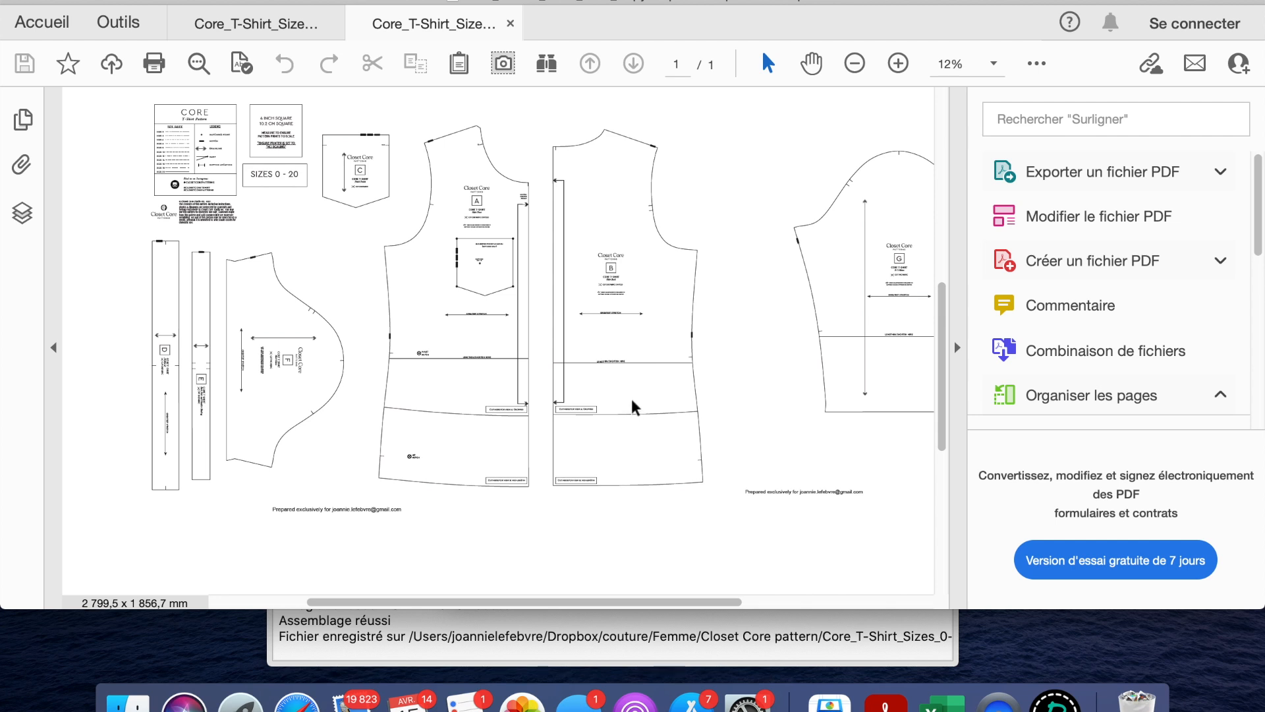
scroll(631, 399, up, 1)
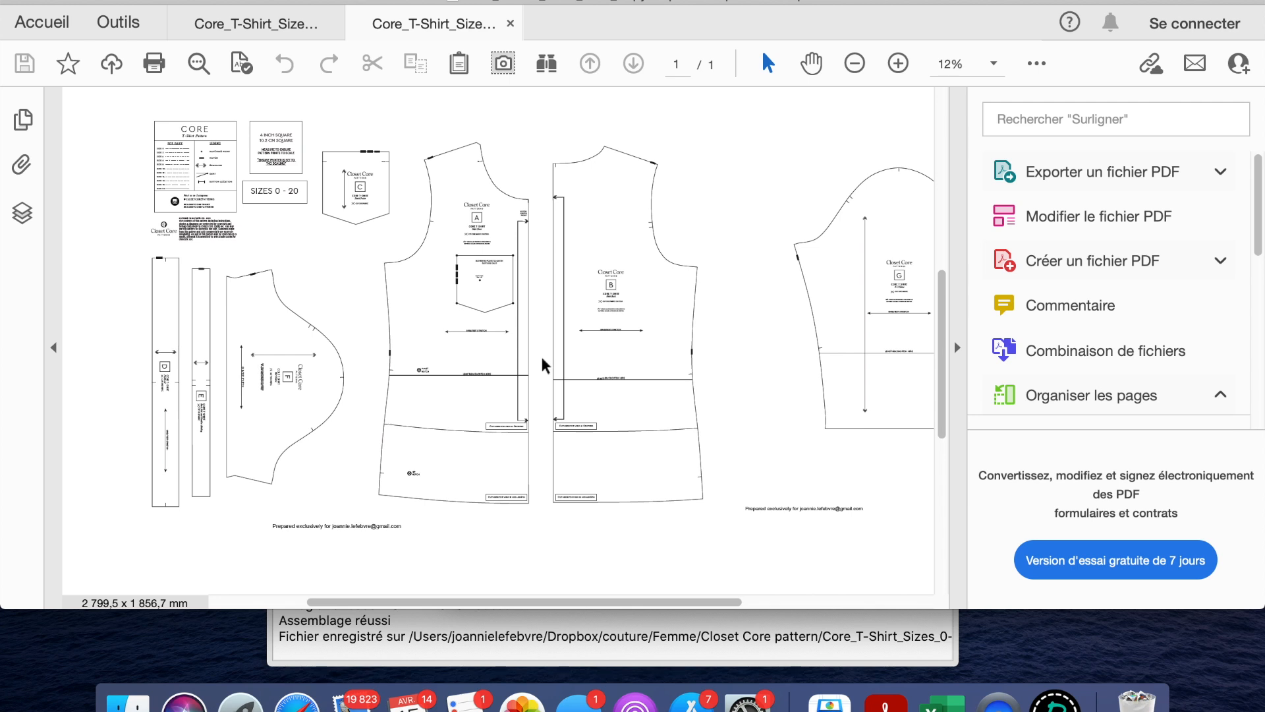
click(15, 3)
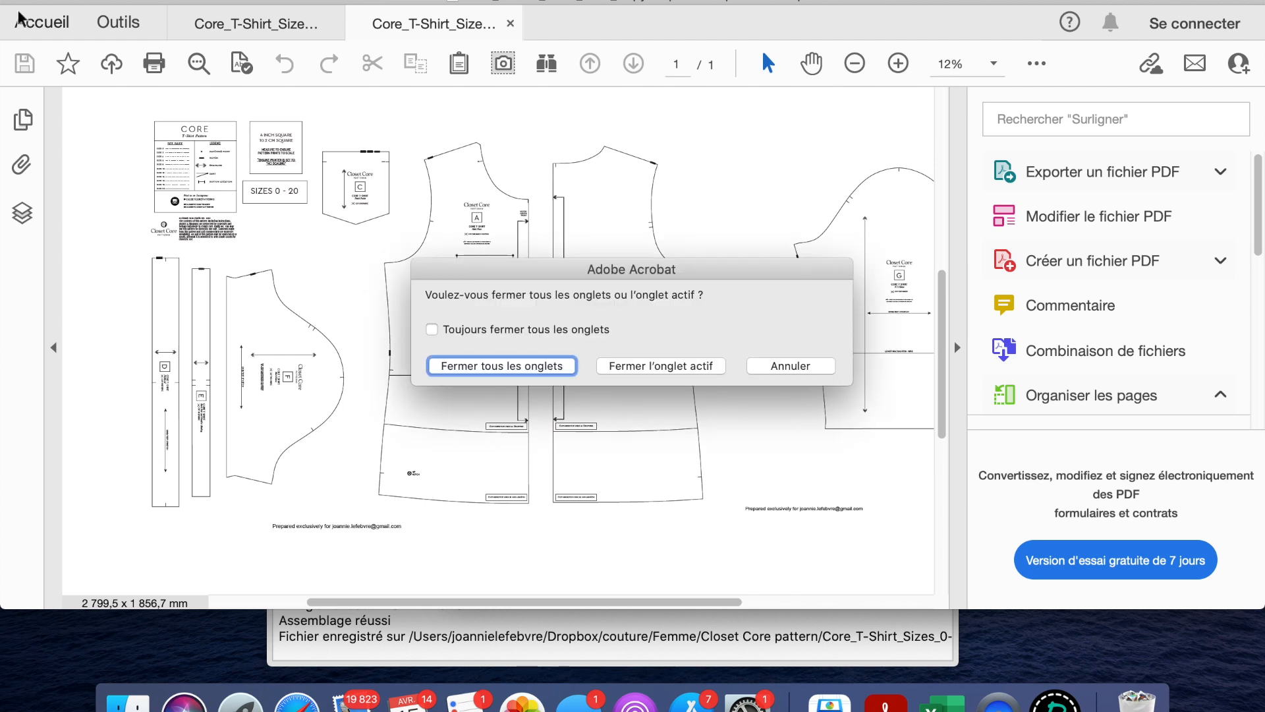
click(517, 366)
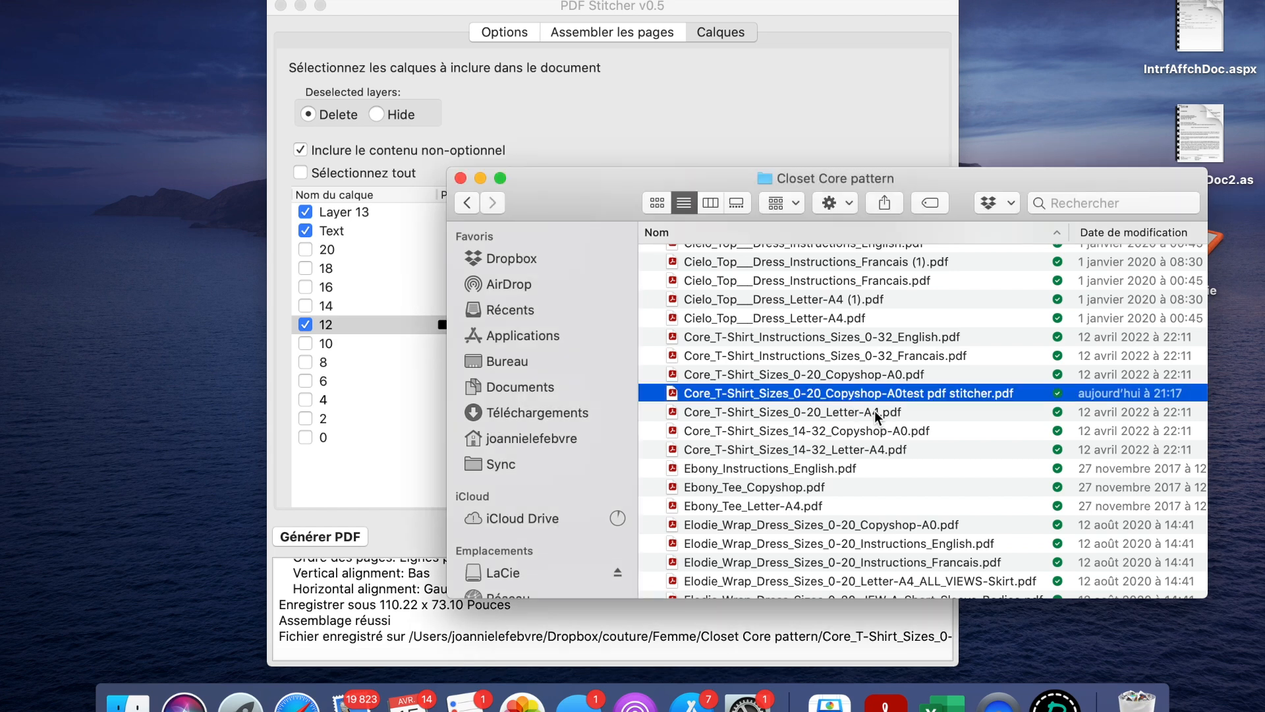
Open Core_T-Shirt_Sizes_0-20_Letter-A4.pdf from the Closet Core pattern folder with pdfstitcher
click(875, 411)
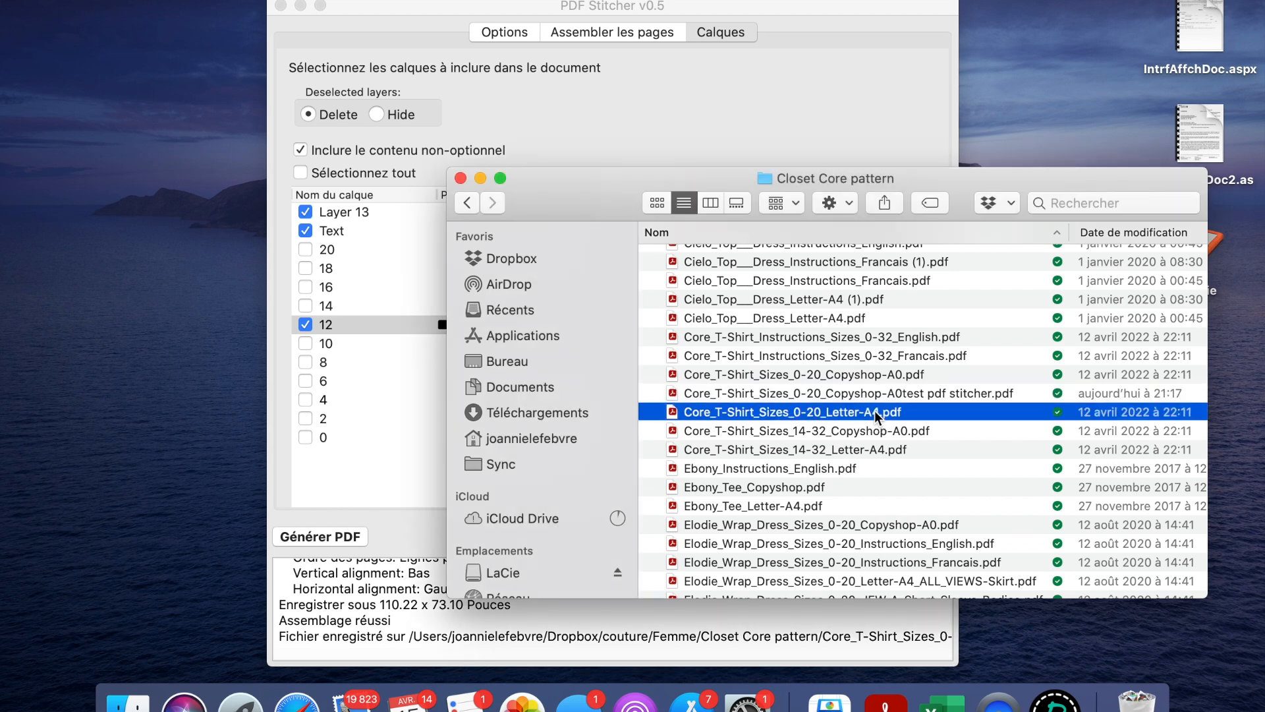
right_click(876, 413)
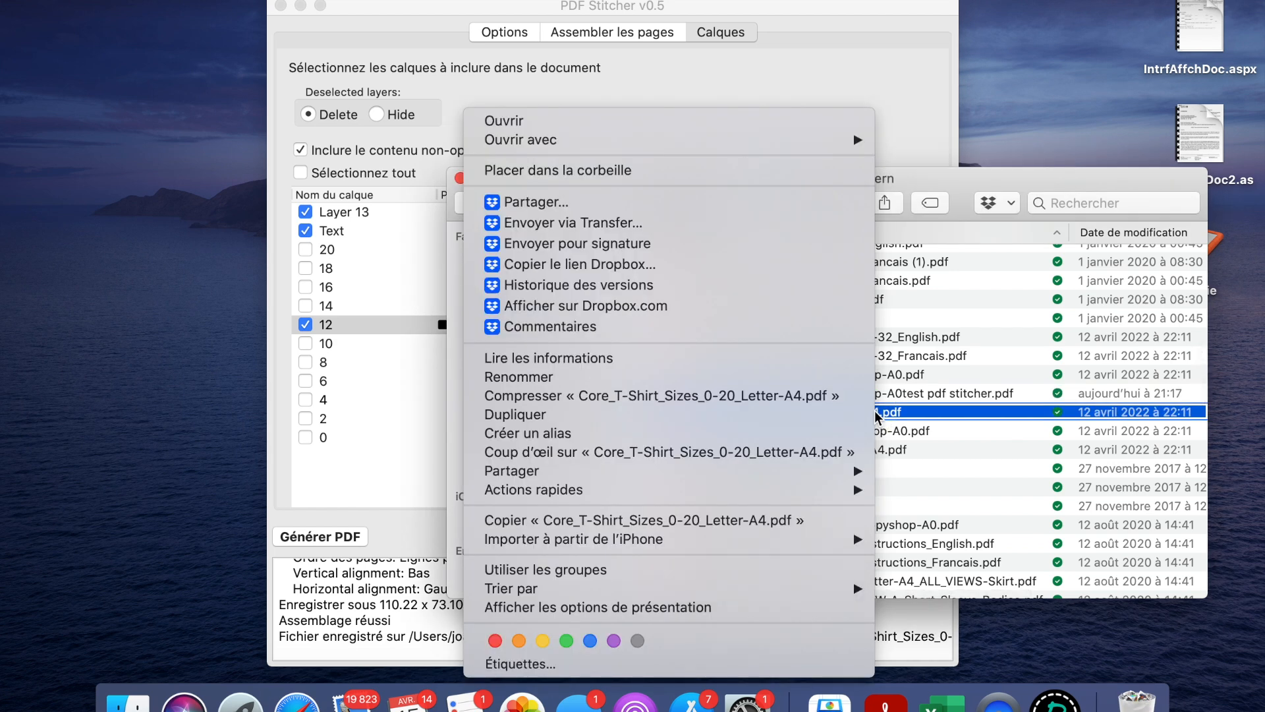
mouse_move(833, 141)
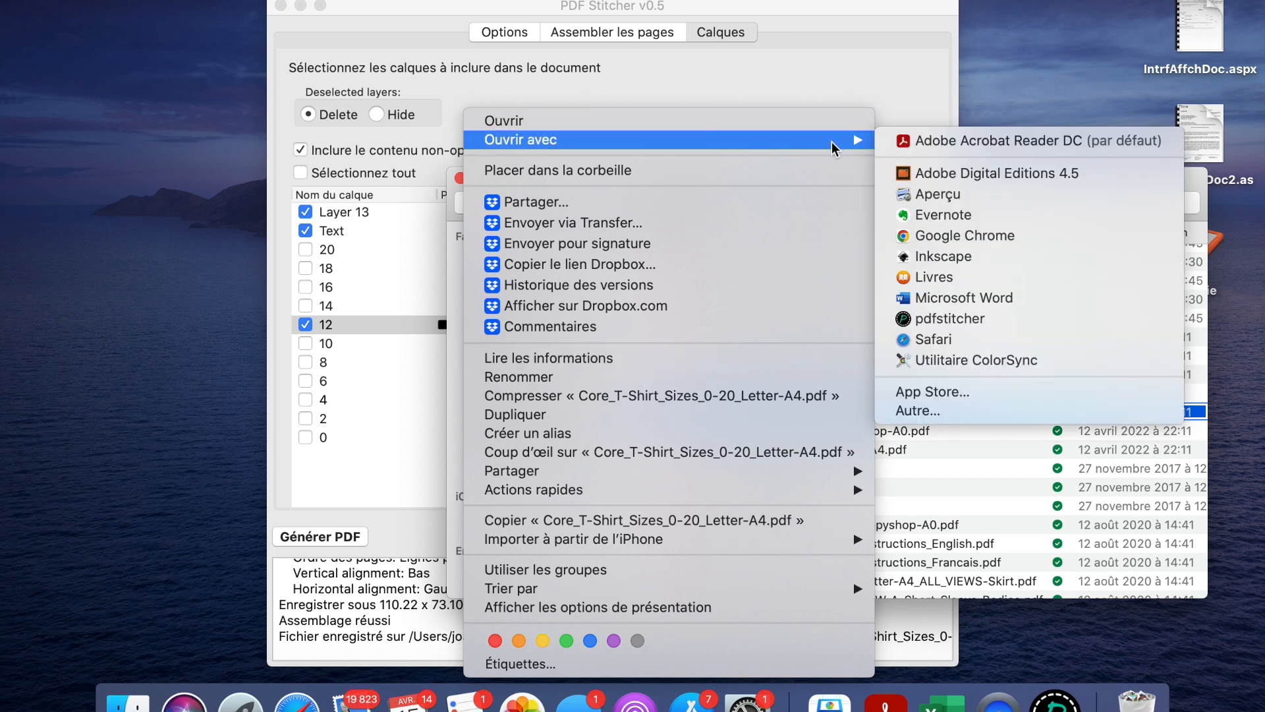
click(966, 318)
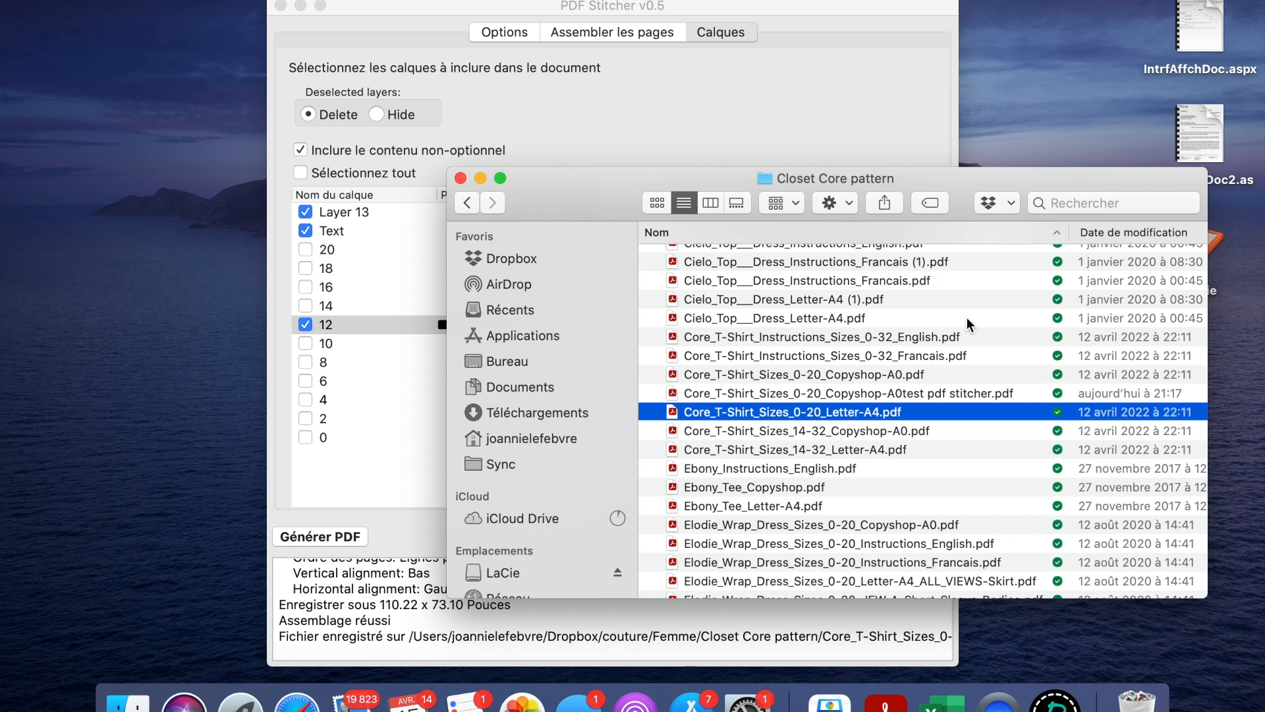
Open Core_T-Shirt_Instructions_Sizes_0-32_Francais.pdf and page back to its cover
double_click(851, 355)
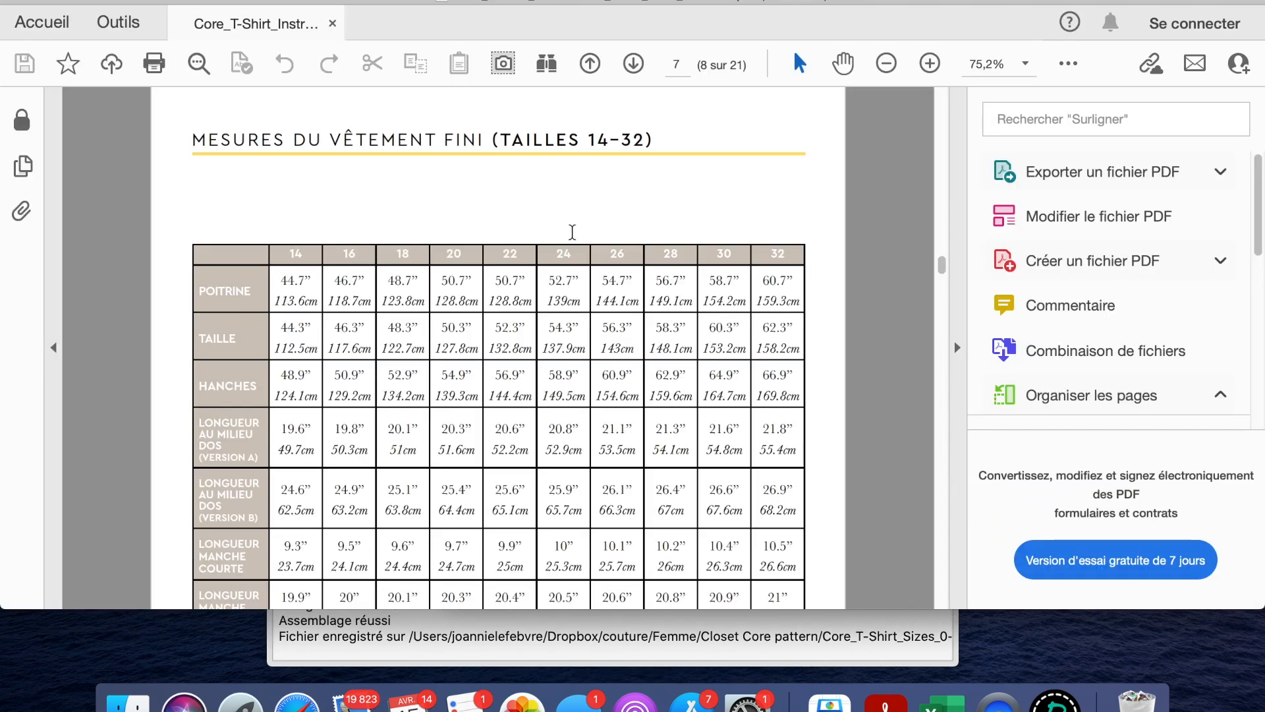
key(Left)
key(Left)
key(Left)
key(Left)
key(Left)
key(Left)
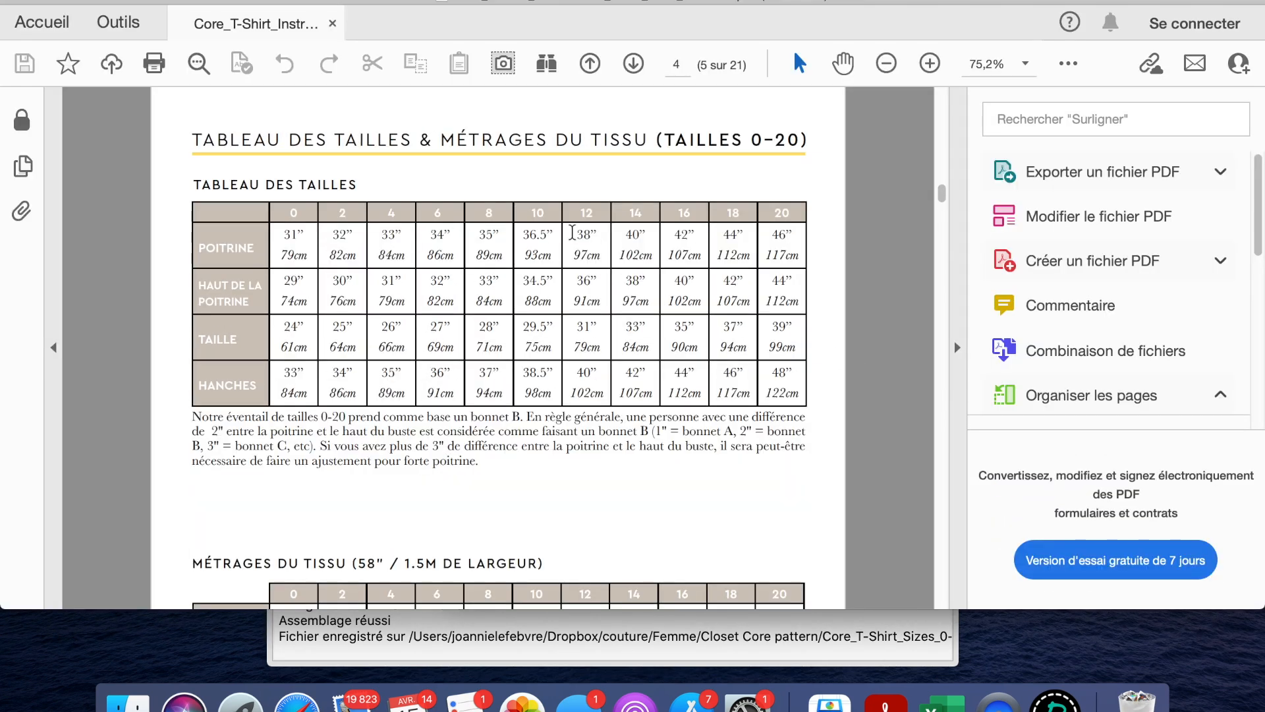
key(Left)
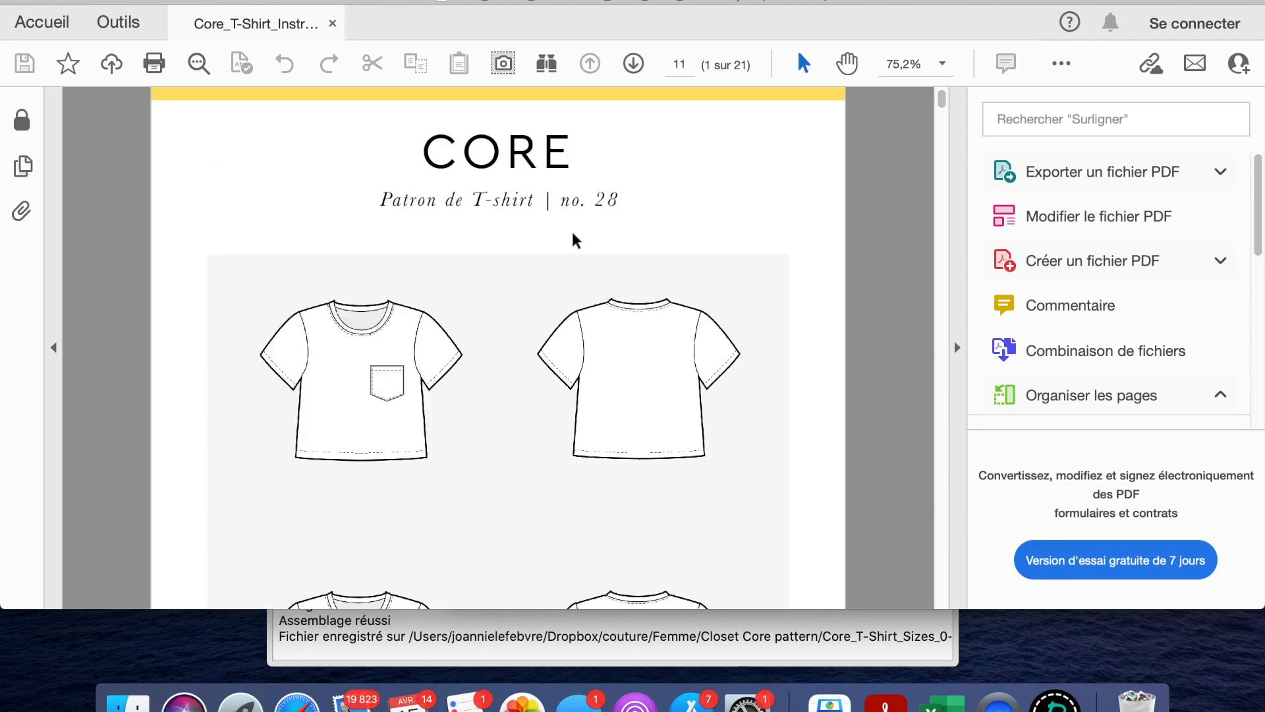
Find the pattern printing plan for sizes 0-20 in the instructions and examine its numbered page layout
key(Right)
scroll(575, 241, down, 20)
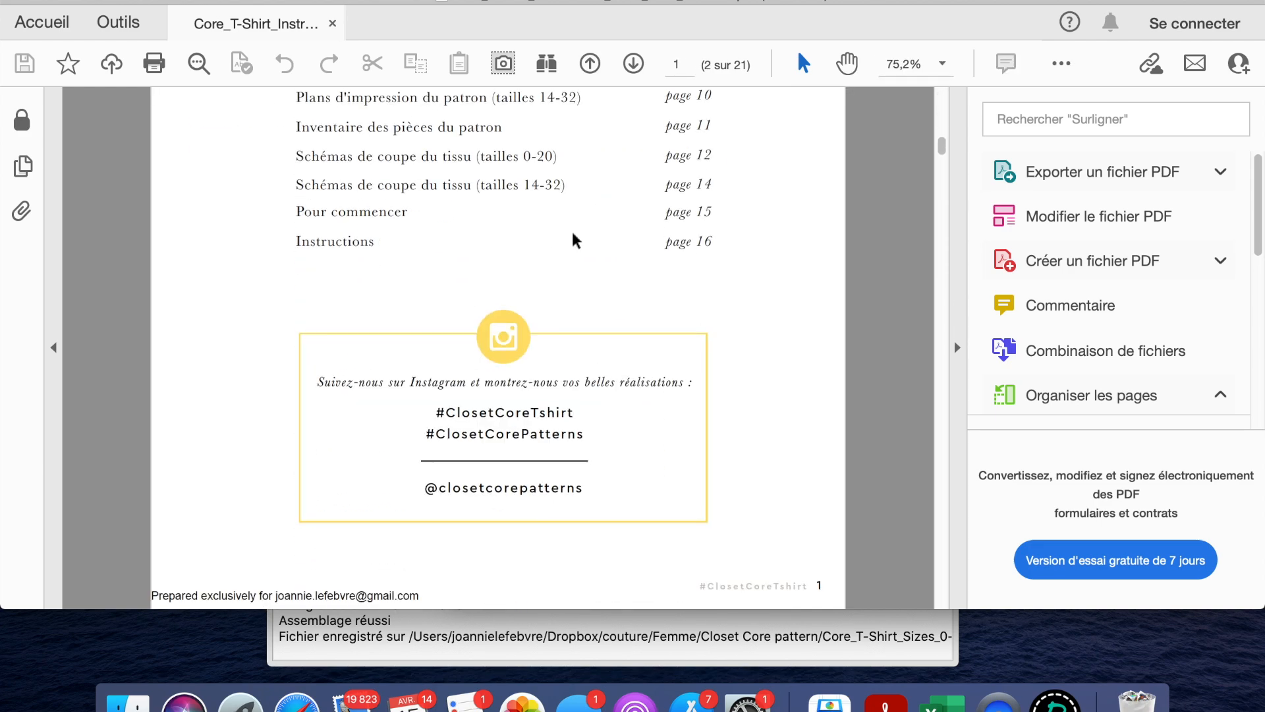
scroll(573, 236, down, 20)
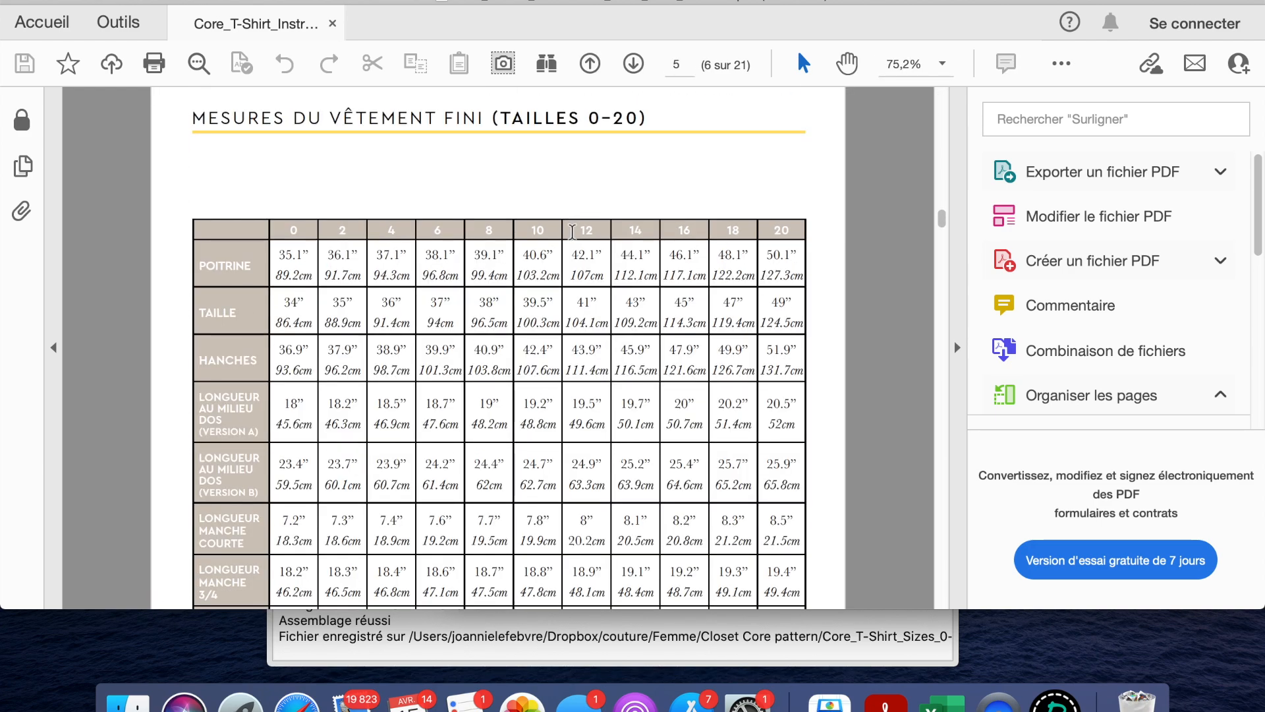
scroll(573, 236, down, 20)
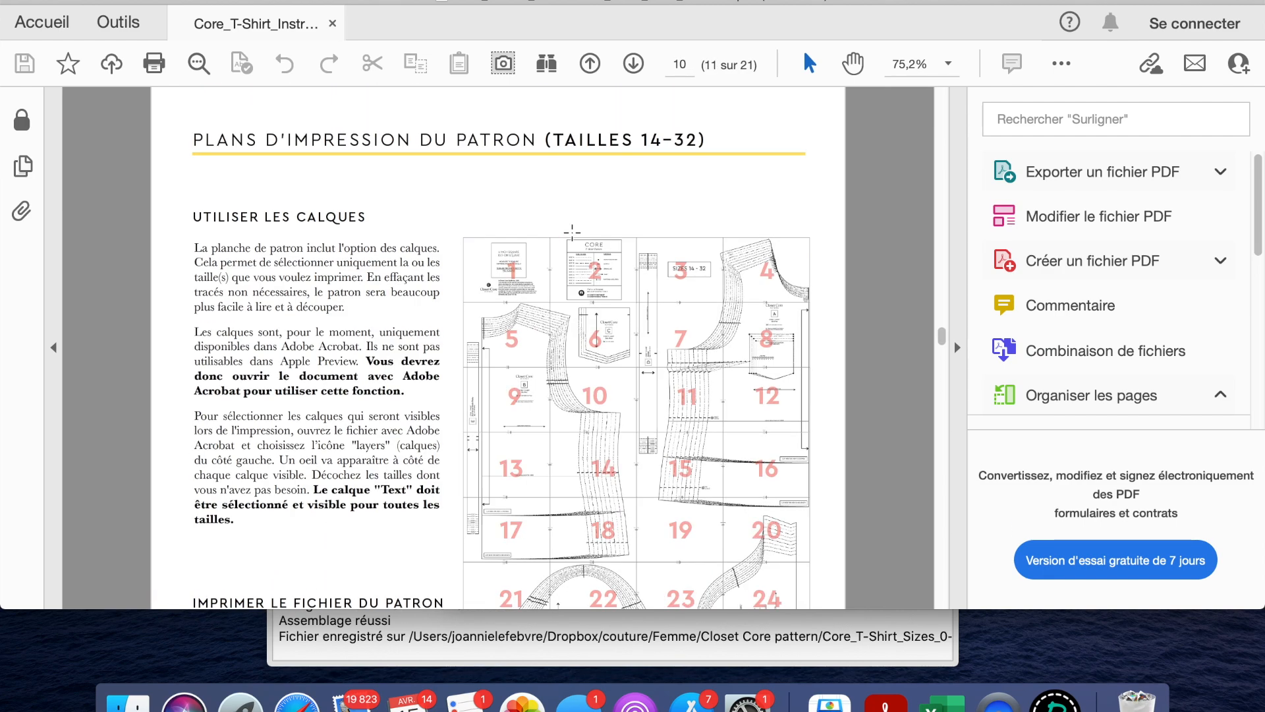
scroll(572, 231, up, 5)
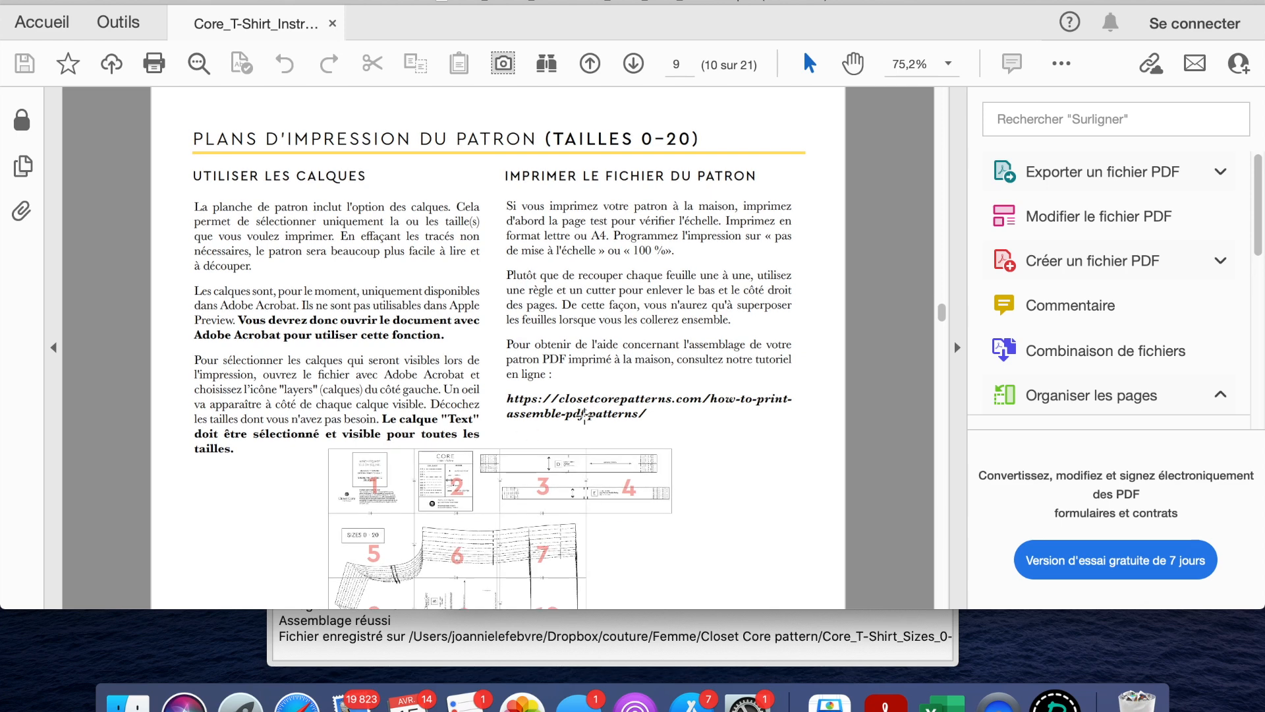
scroll(583, 414, down, 5)
scroll(584, 415, down, 2)
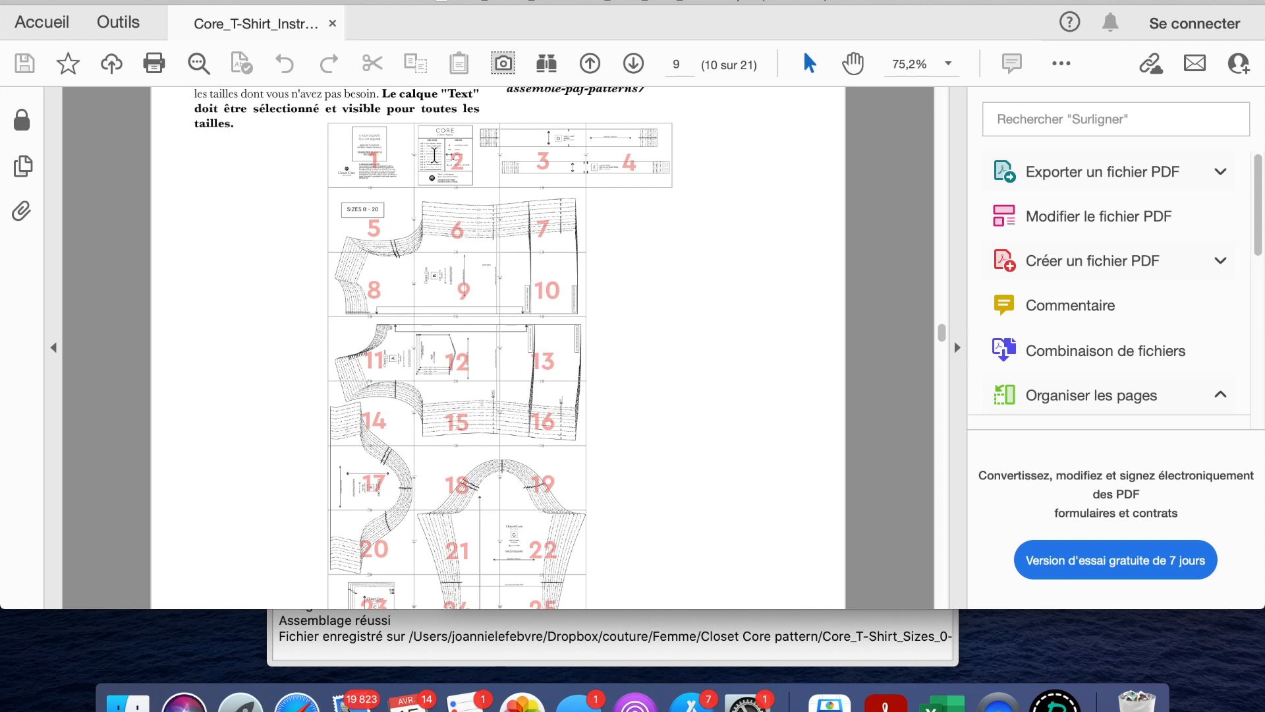
scroll(469, 307, down, 2)
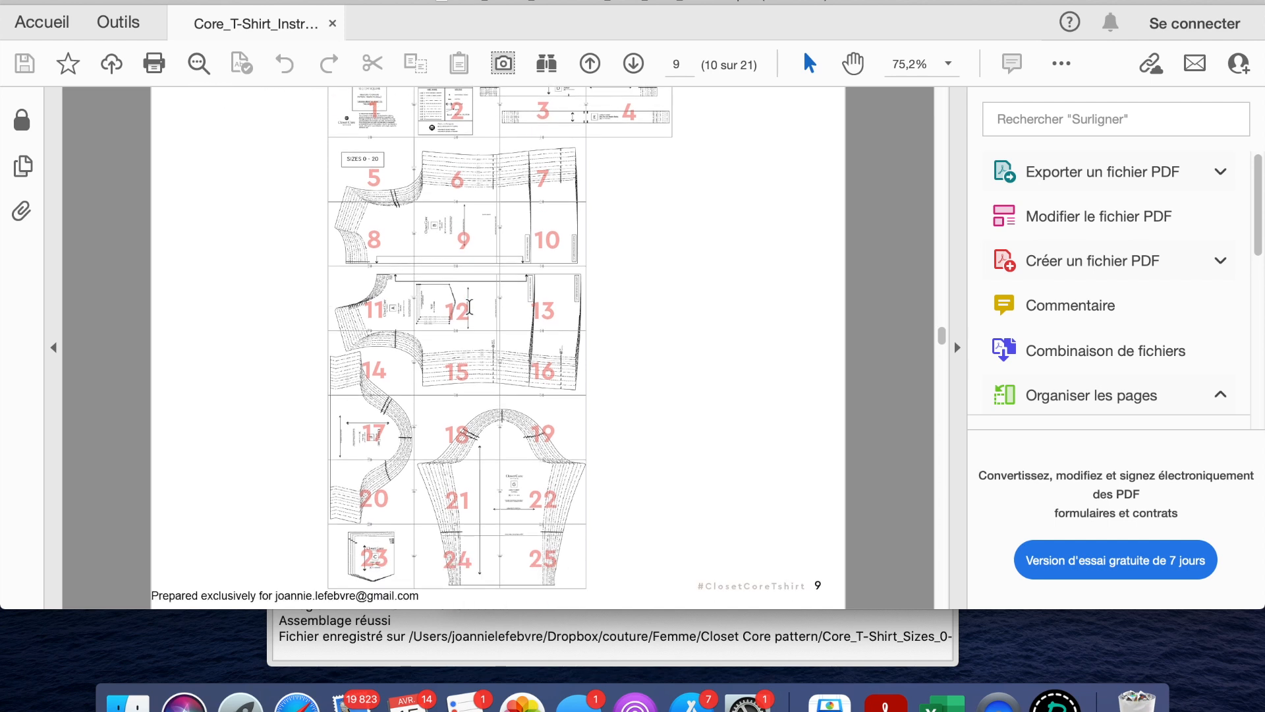
Check the numbered page layout in the instructions, and load Core_T-Shirt_Sizes_0-20_Letter-A4.pdf as the source file in pdfstitcher
scroll(535, 596, up, 2)
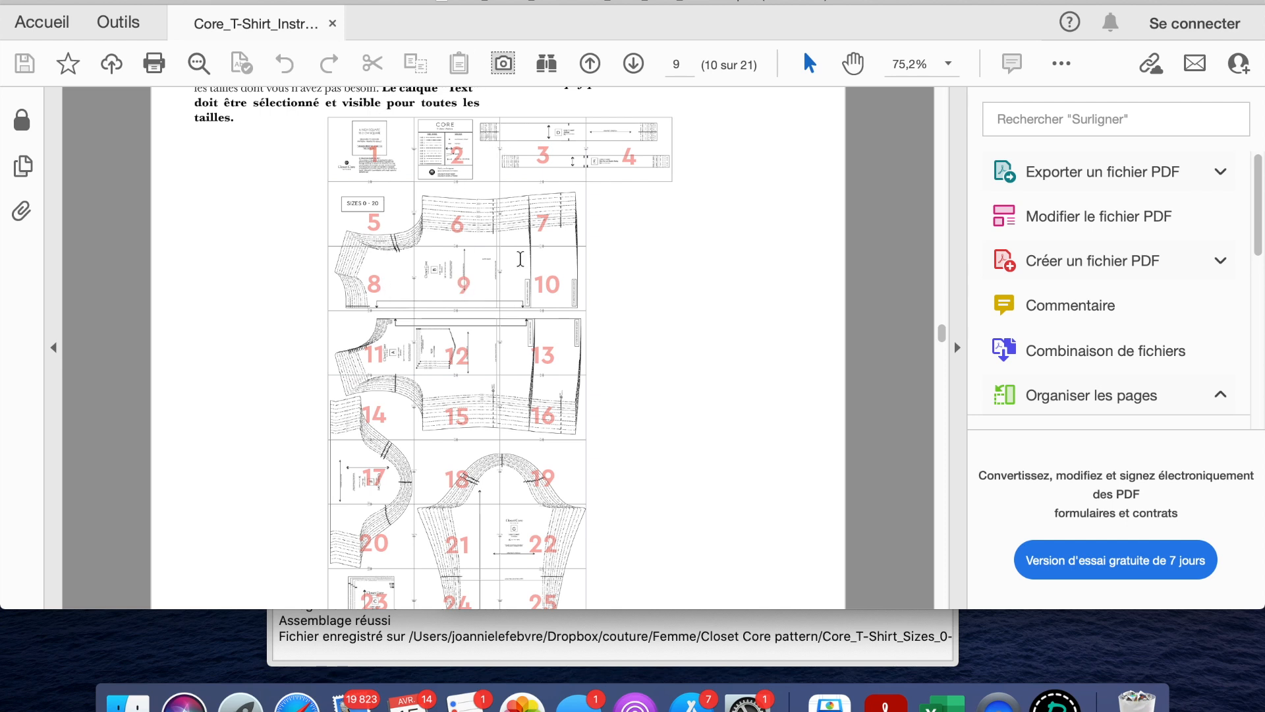
scroll(431, 211, down, 1)
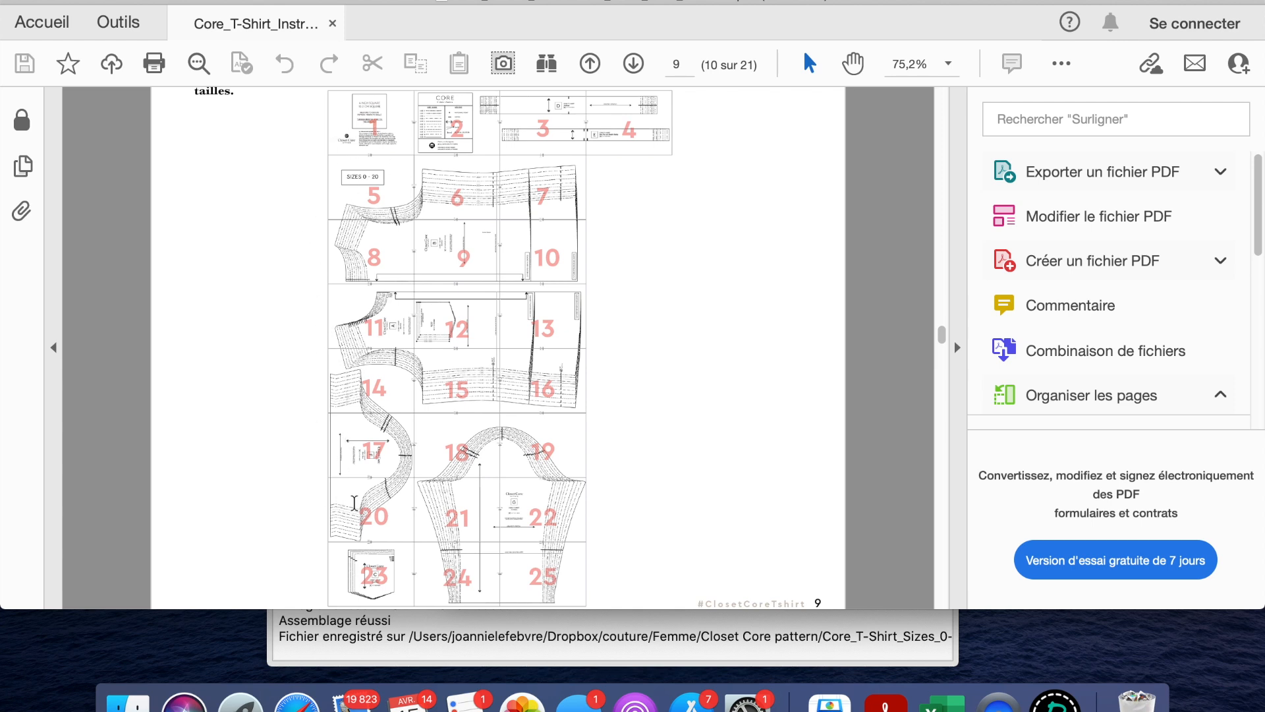
scroll(354, 562, down, 1)
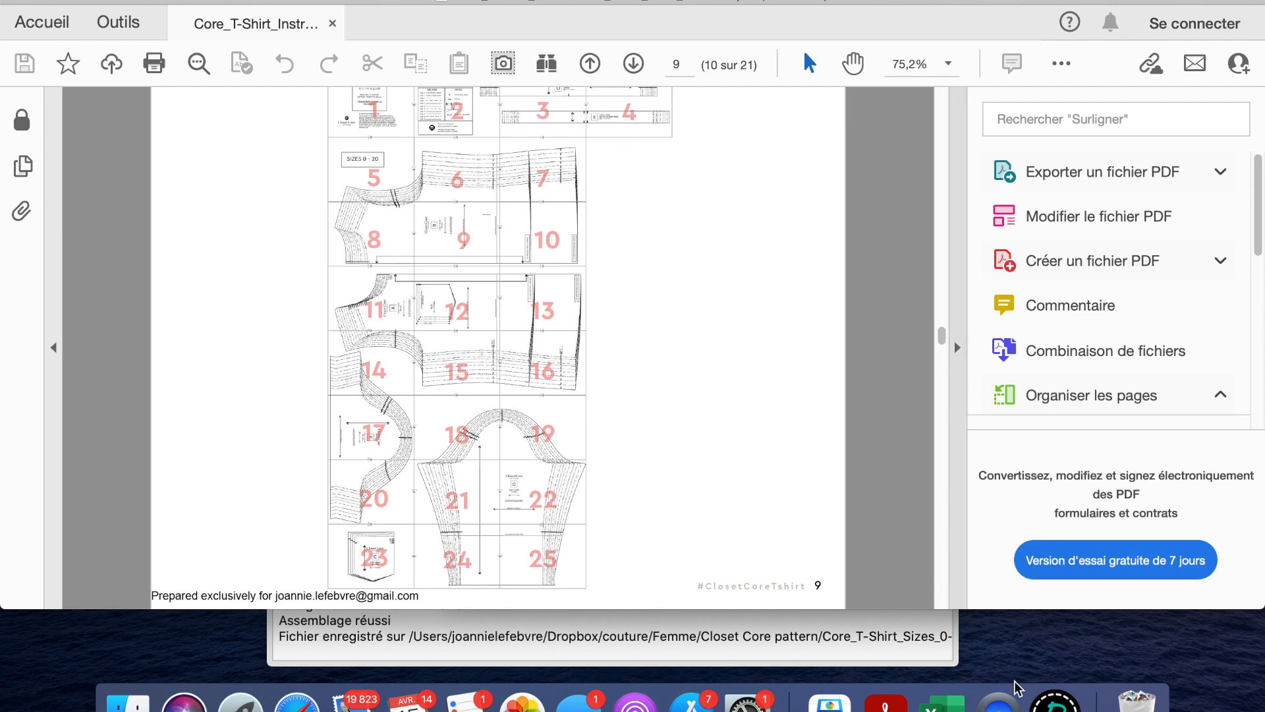
click(1054, 699)
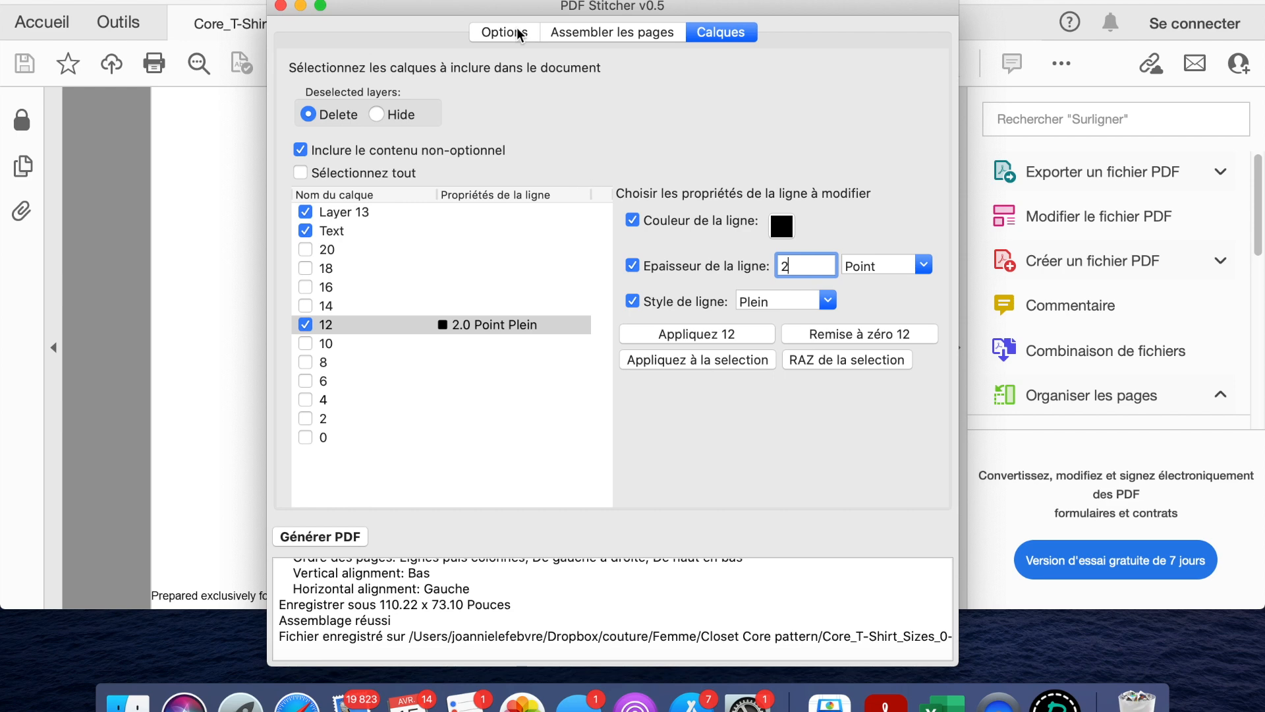
click(499, 34)
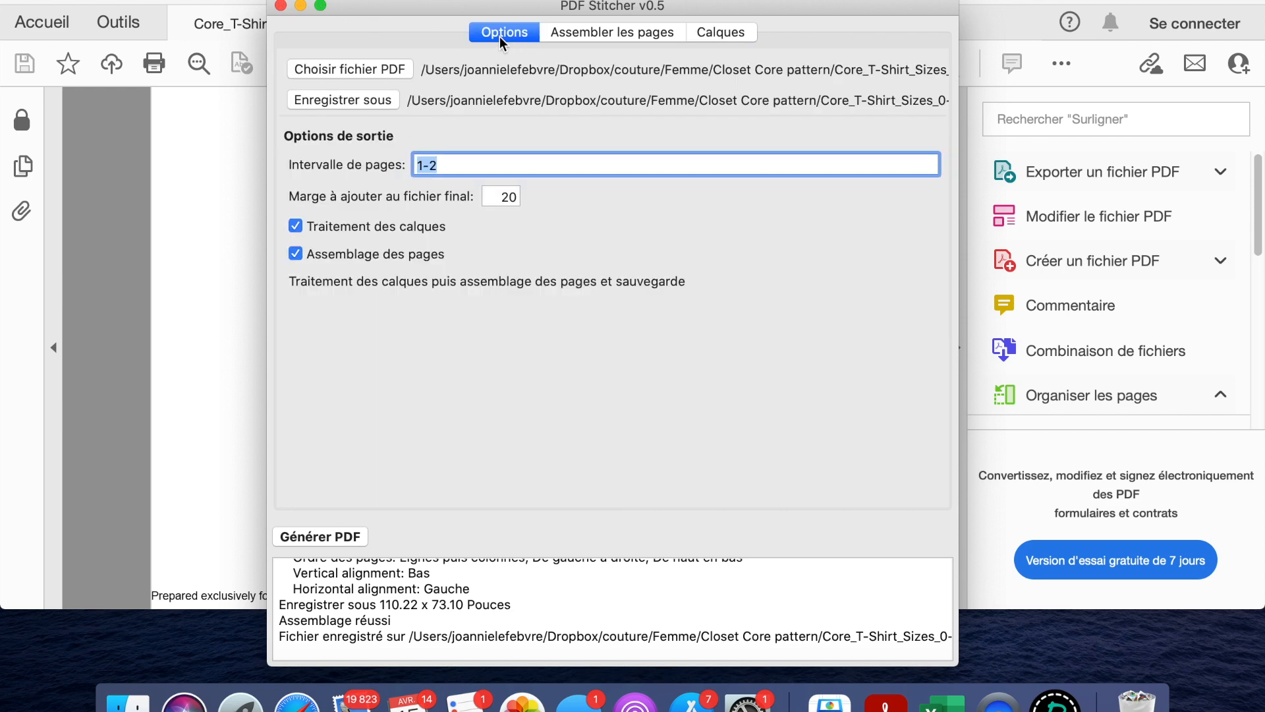
click(362, 69)
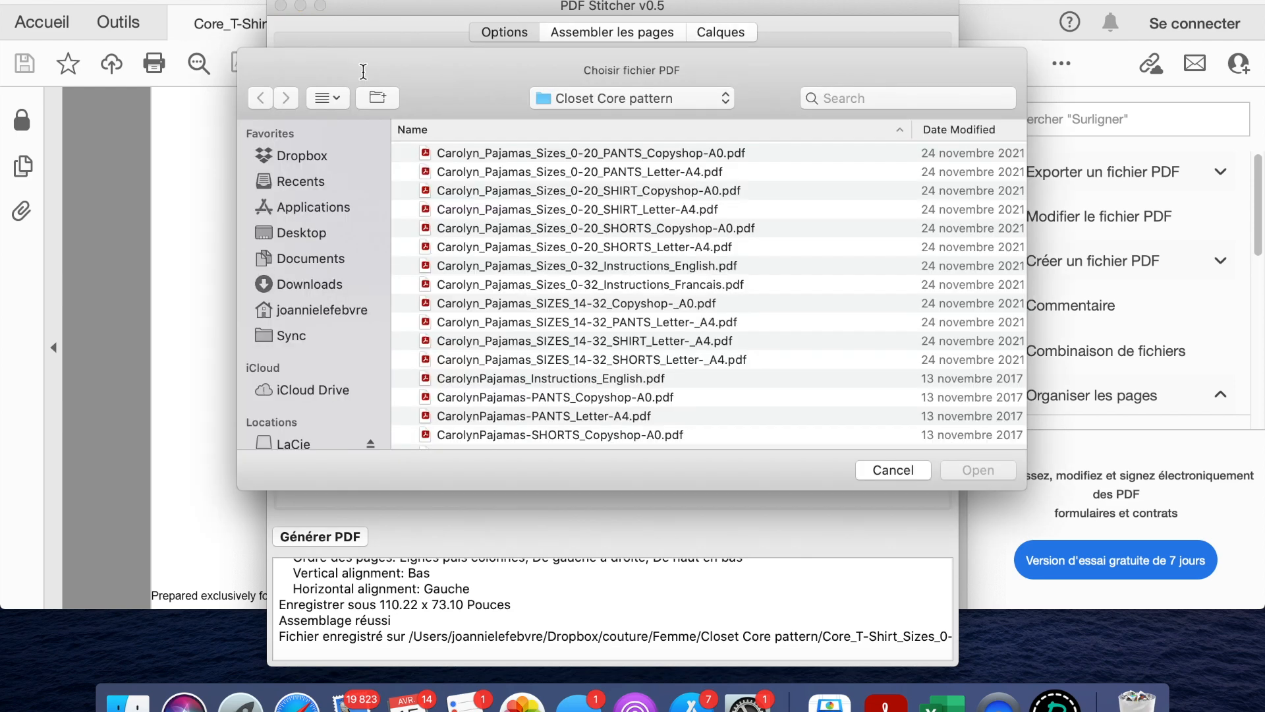
scroll(570, 295, down, 15)
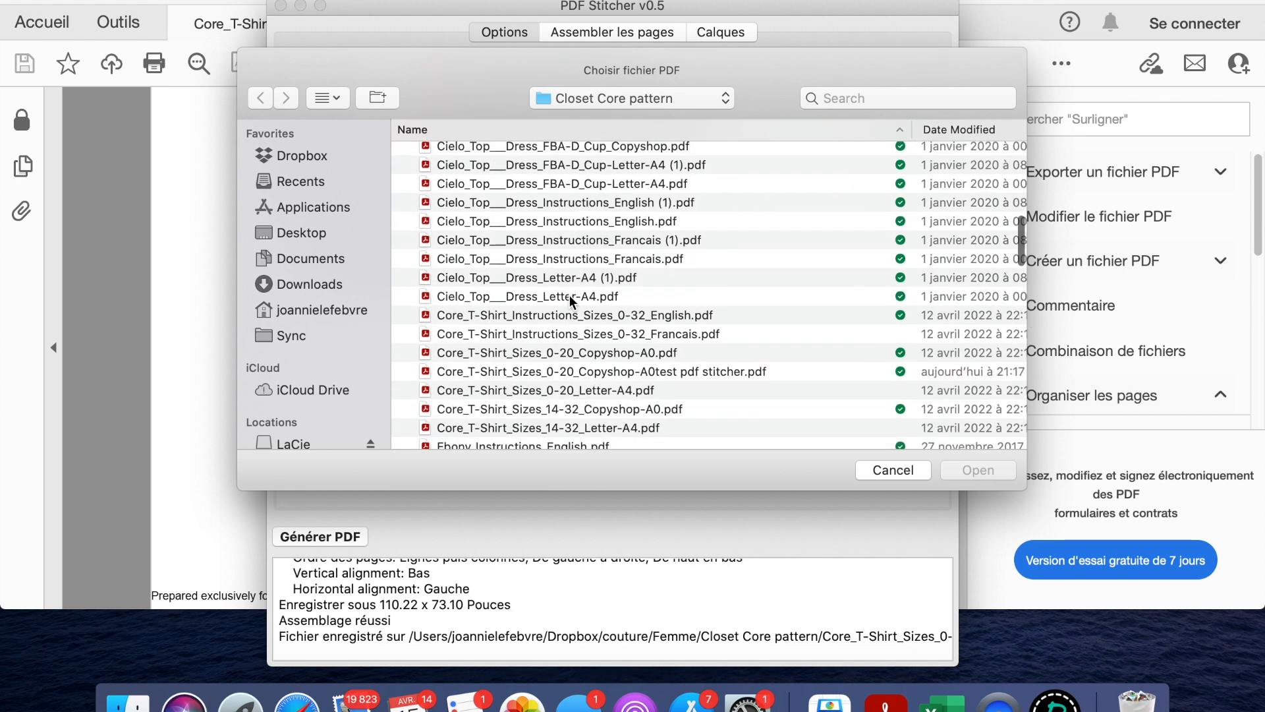
scroll(569, 295, down, 2)
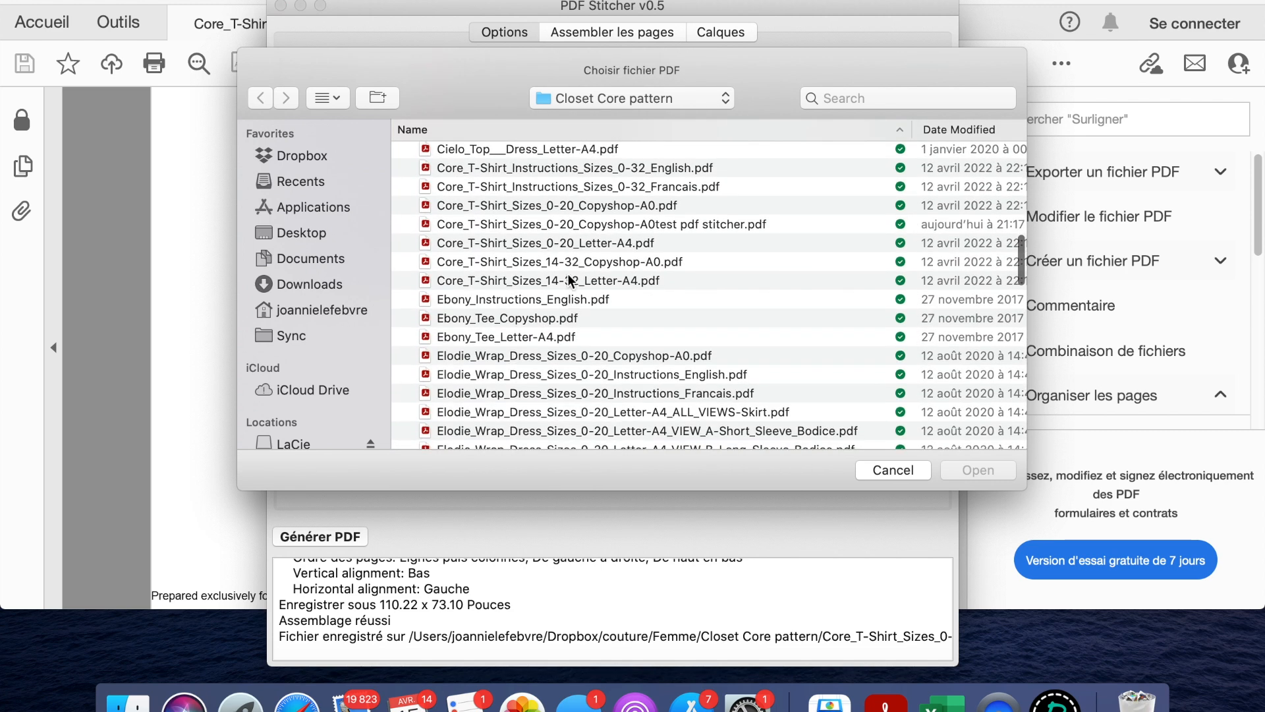
click(618, 243)
click(991, 469)
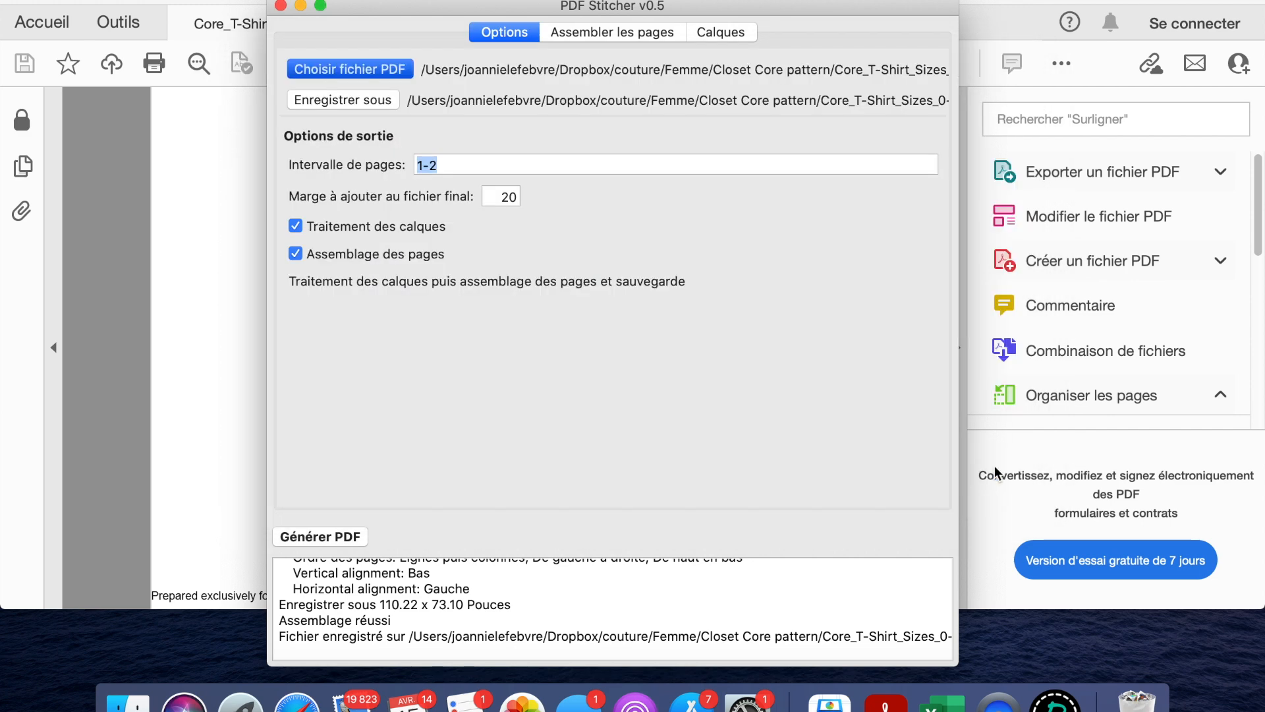
Set the page range of the output to 2-25
click(423, 164)
key(BackSpace)
text(2)
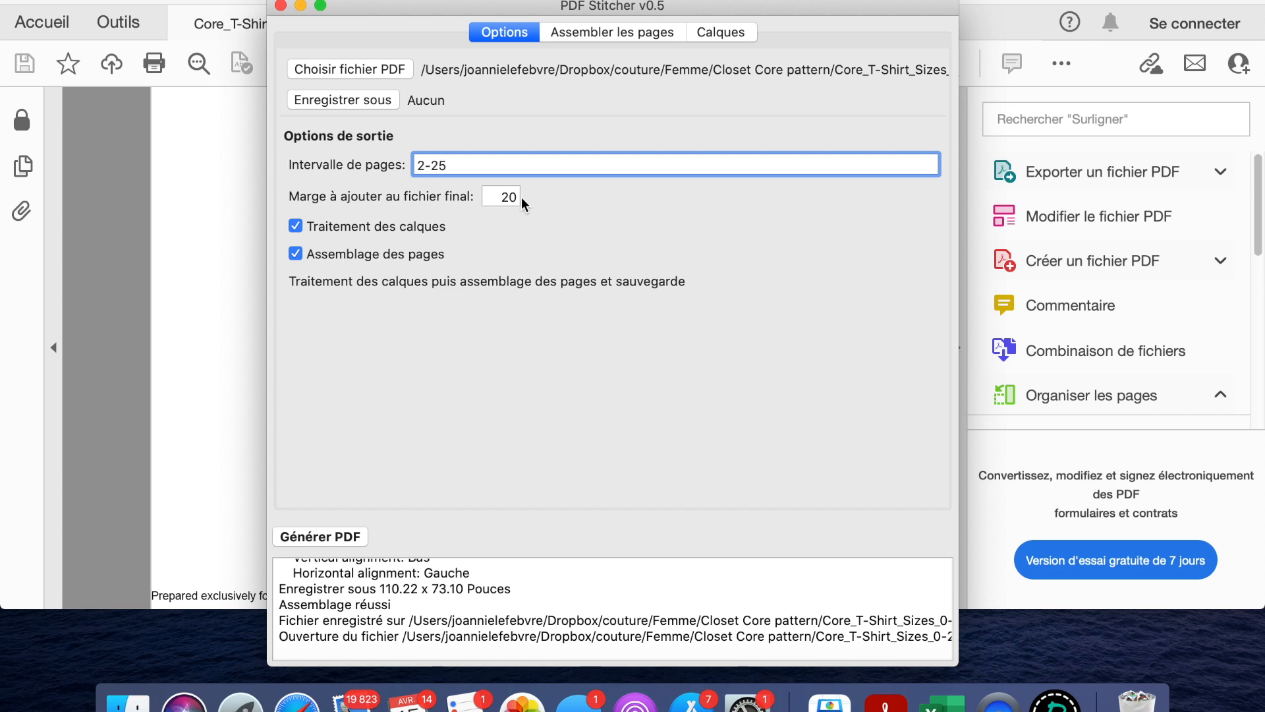
Set the page assembly to 4 columns and check the page rotation choices, keeping Aucun
click(591, 29)
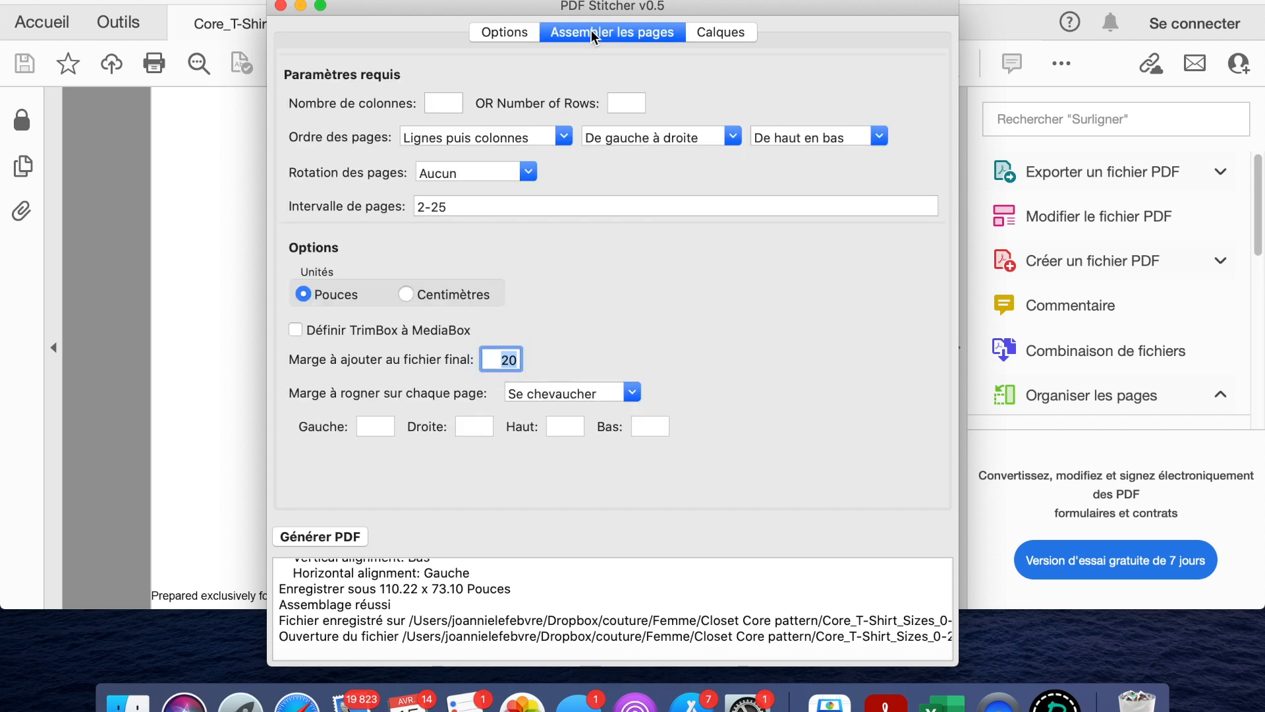
click(450, 101)
text(4)
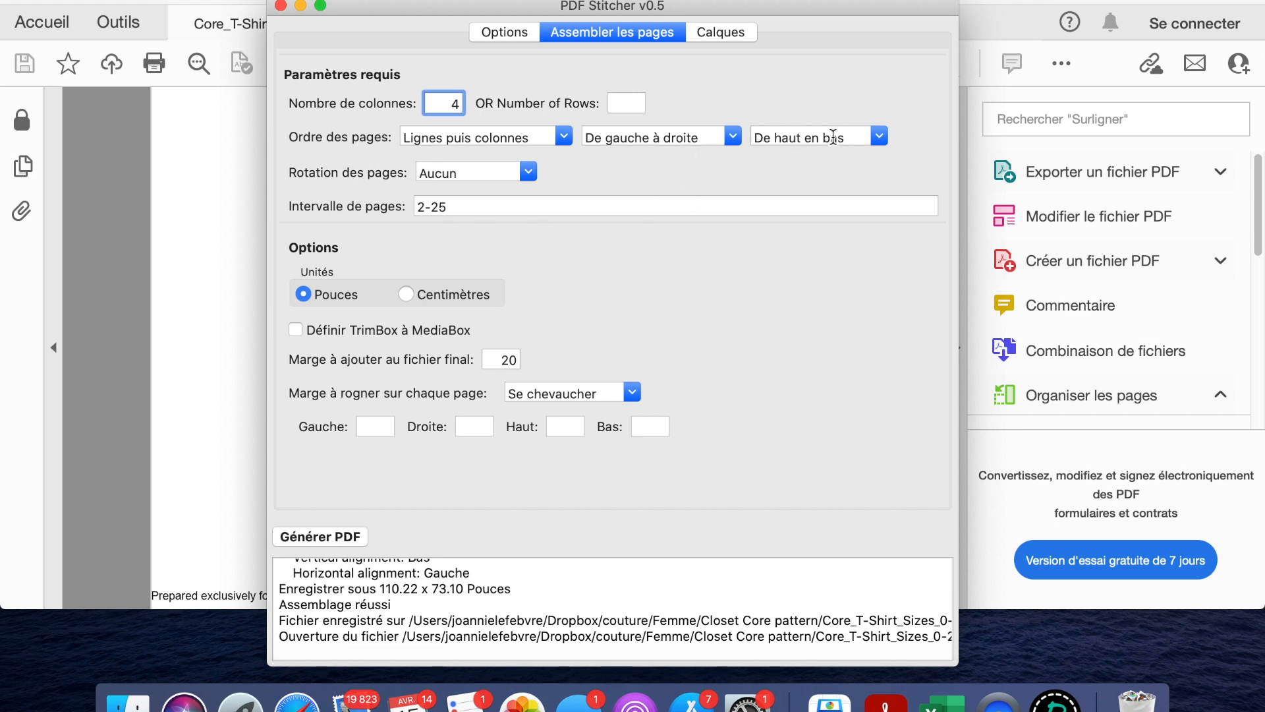
click(525, 176)
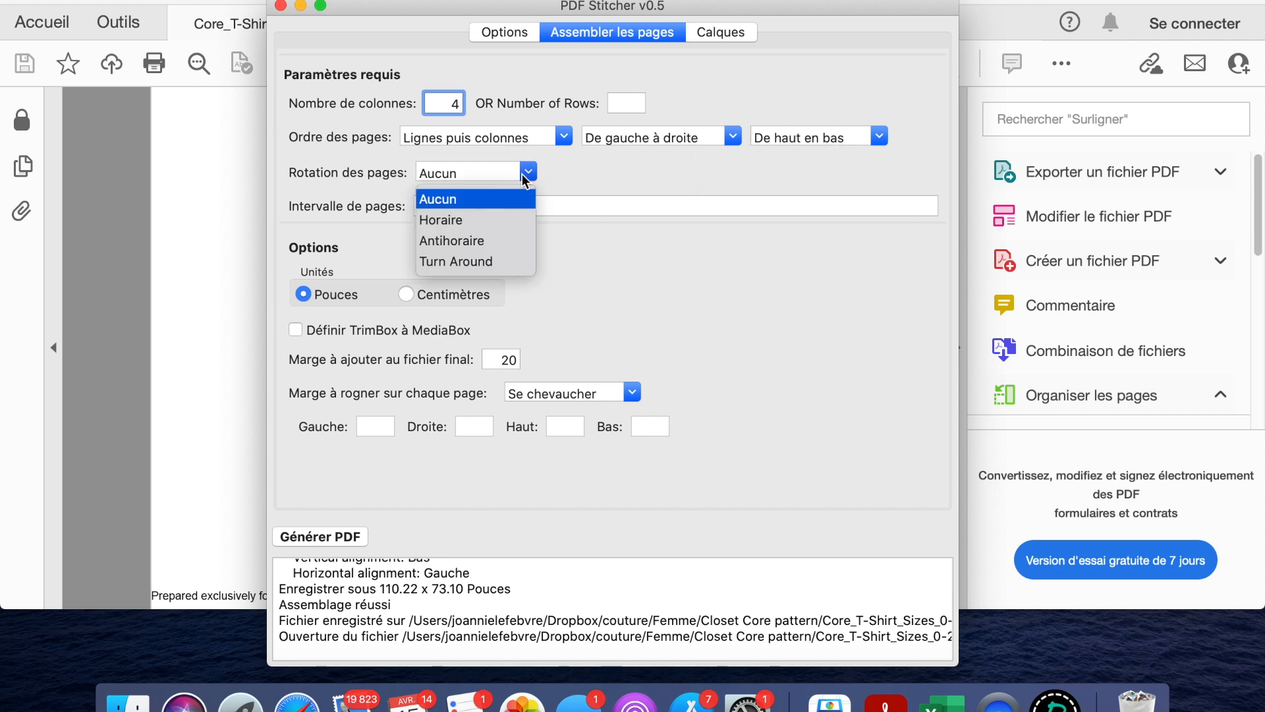
click(527, 174)
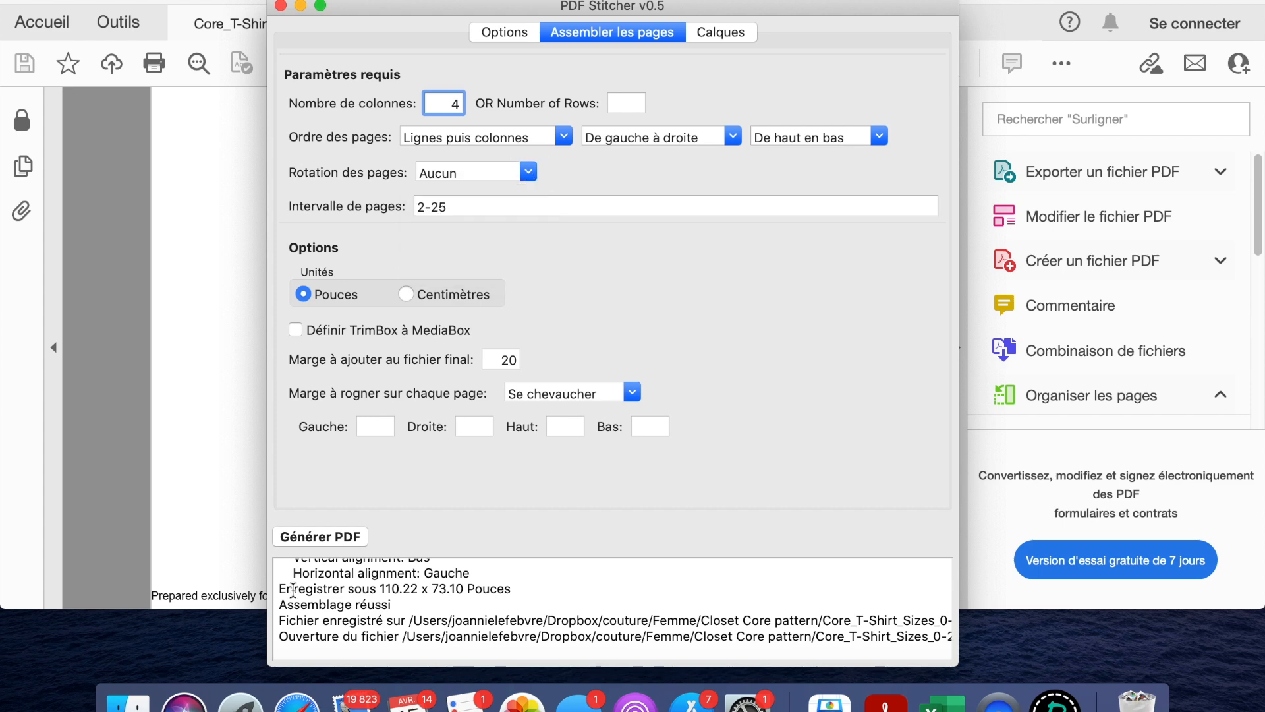
Open Core_T-Shirt_Sizes_0-20_Letter-A4.pdf in Acrobat and examine the edges and joining marks of its first pages
click(128, 700)
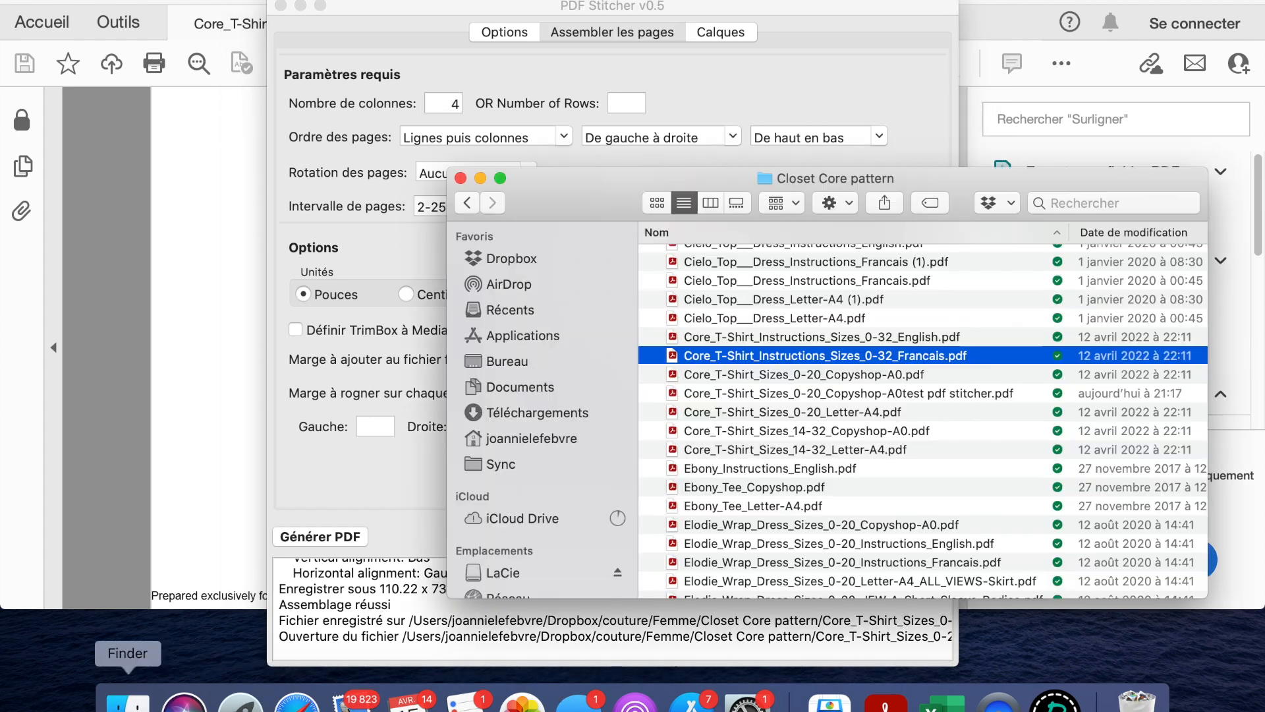
double_click(801, 408)
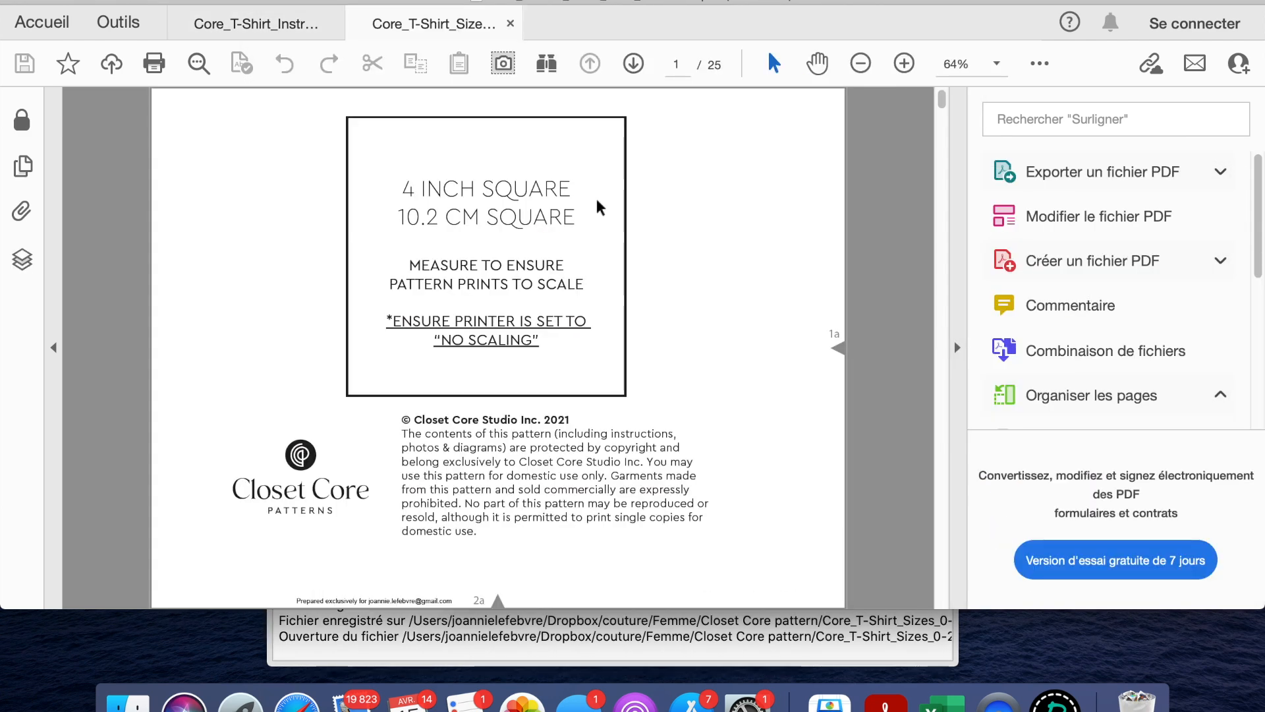
scroll(553, 363, down, 3)
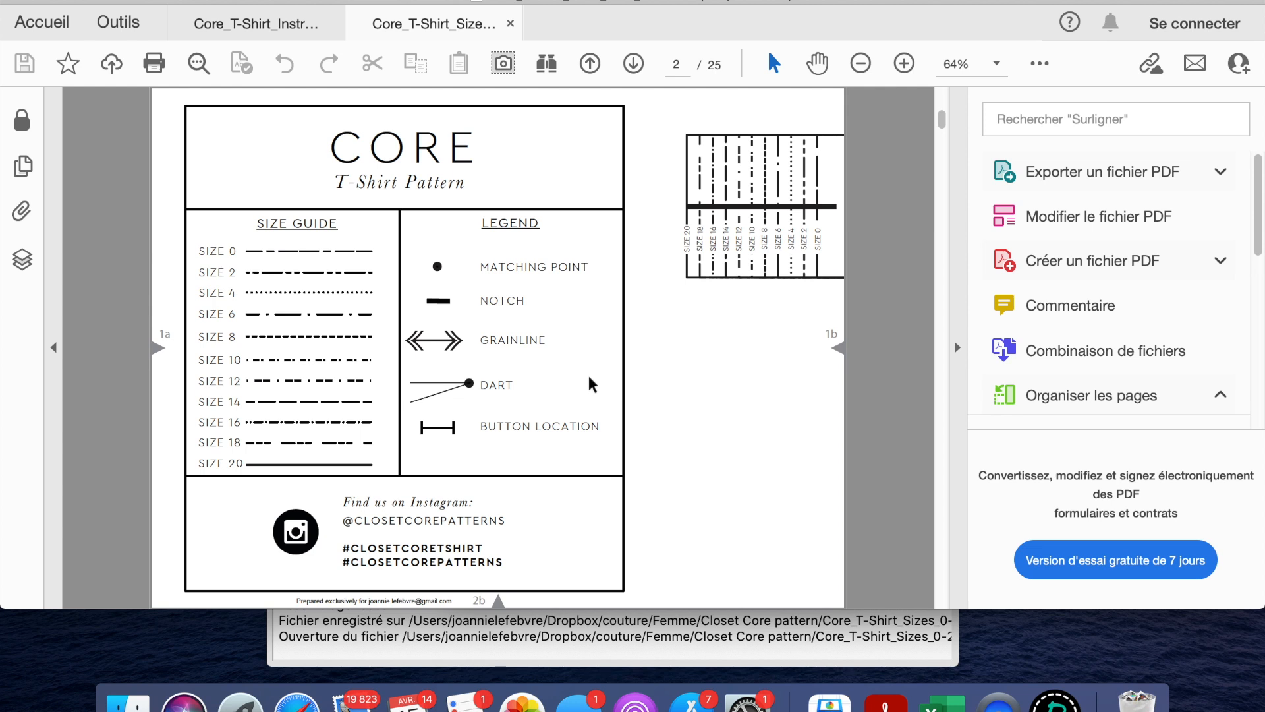
scroll(592, 384, down, 3)
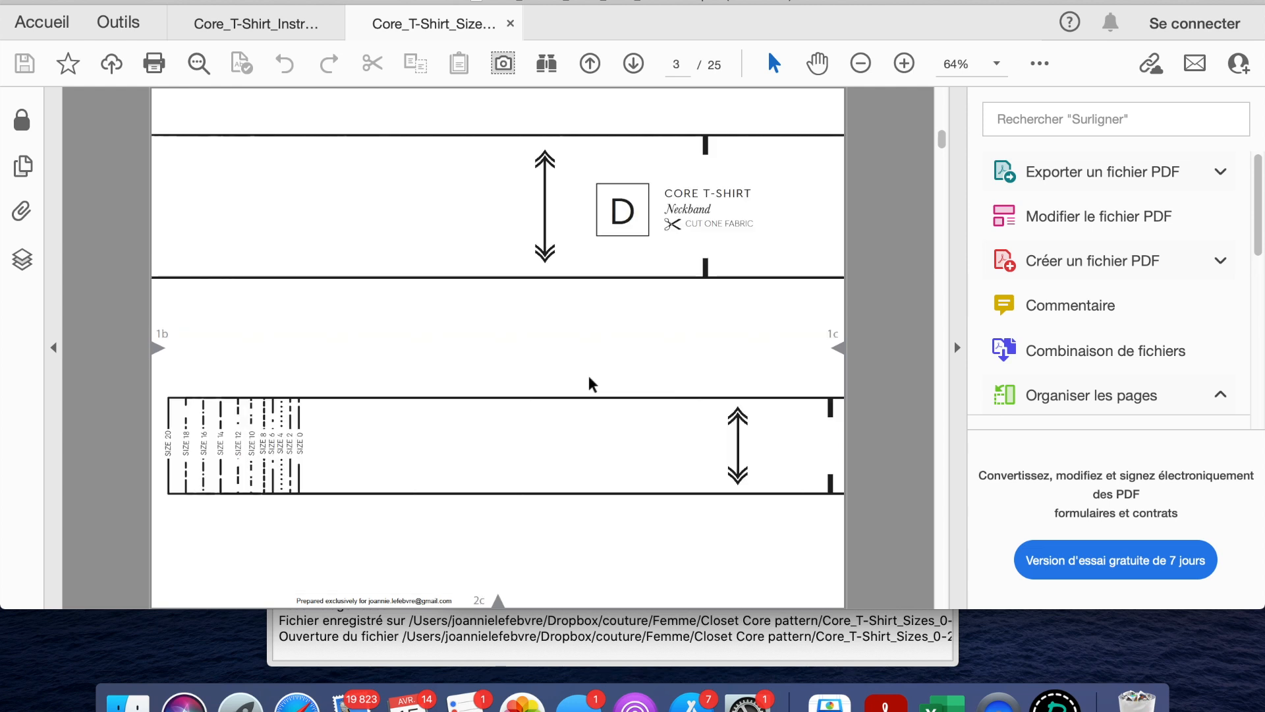
scroll(592, 384, down, 3)
scroll(591, 384, up, 6)
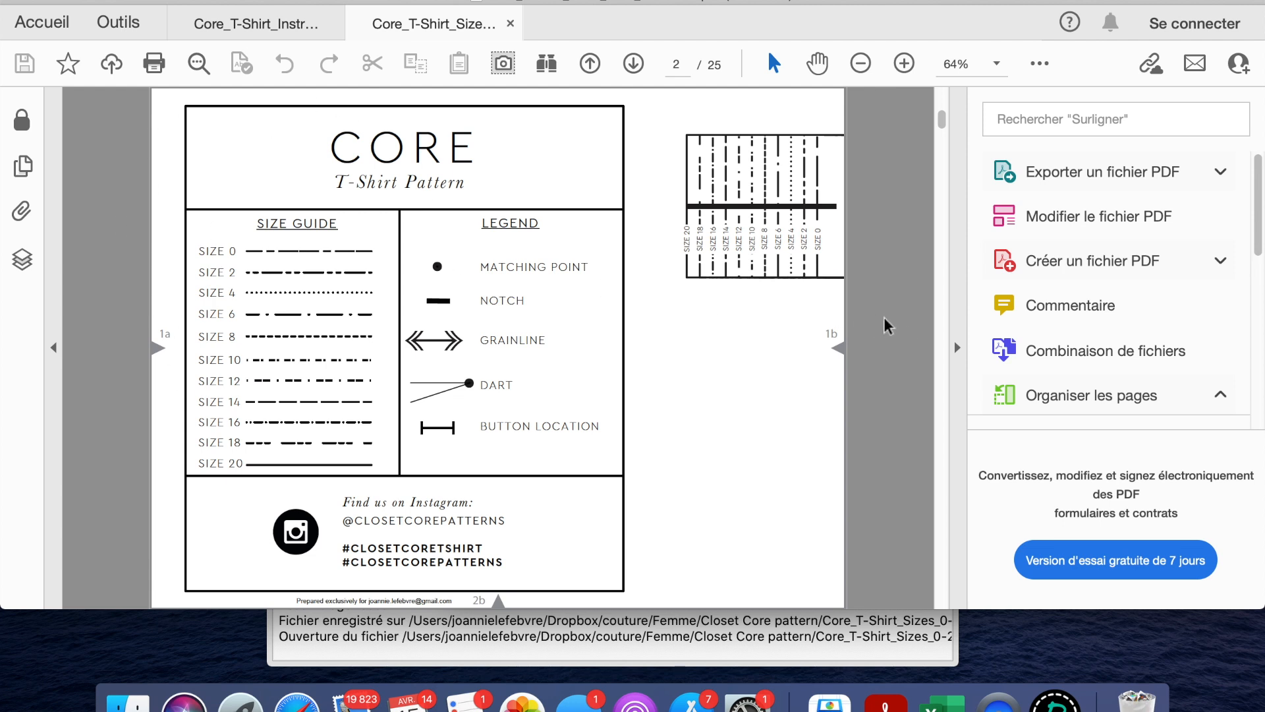
scroll(885, 319, down, 1)
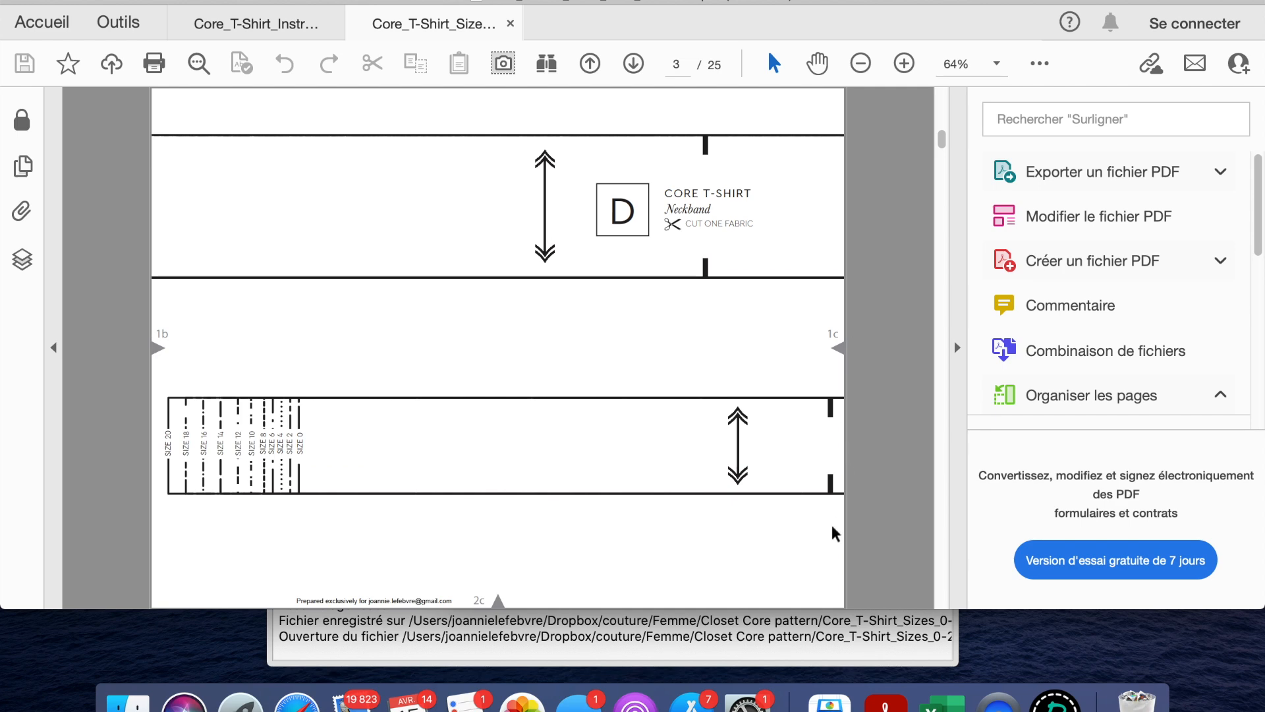
In pdfstitcher, include only the layers Layer 13, Text and 12, and apply a black 2-point solid (Plein) line to layer 12
click(1054, 700)
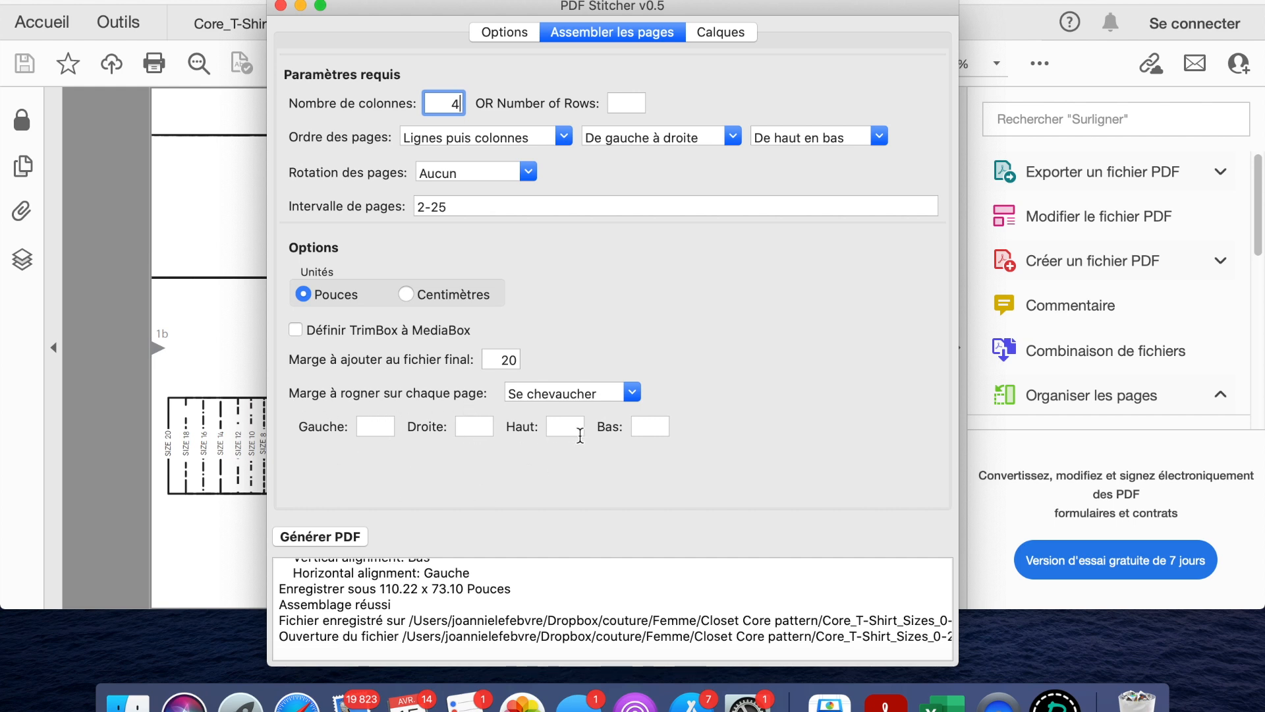
click(734, 34)
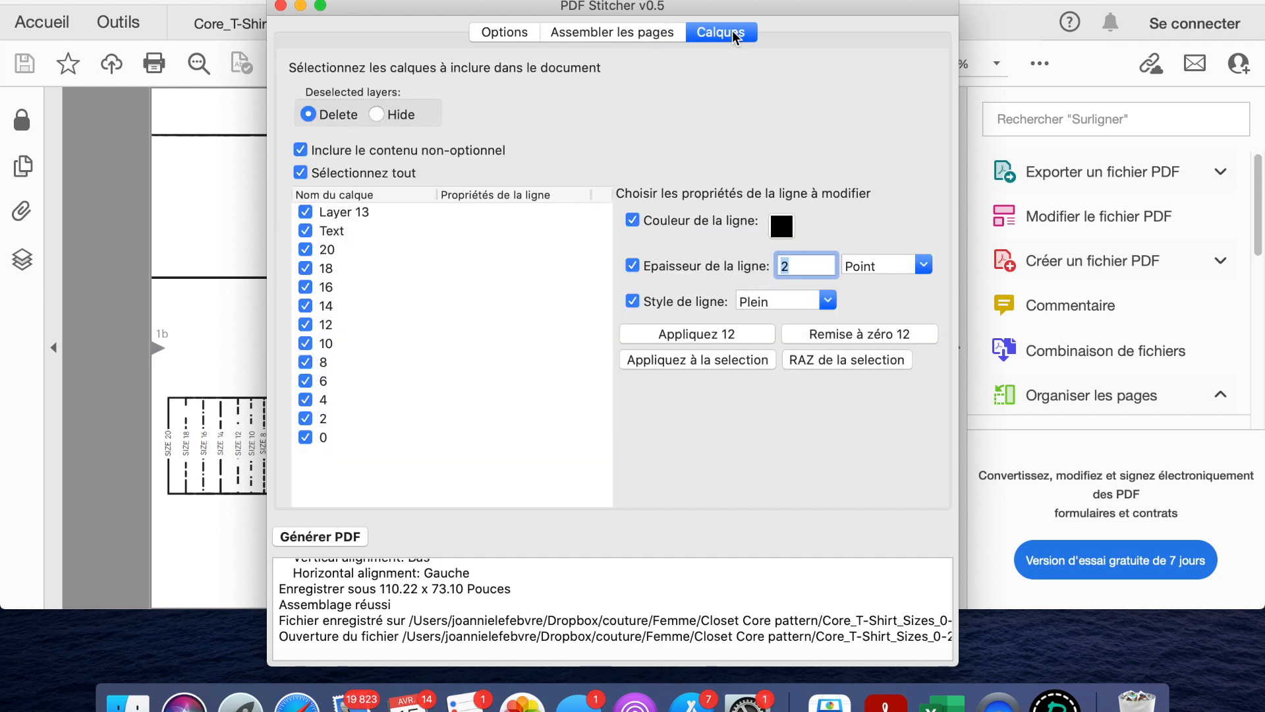
click(301, 173)
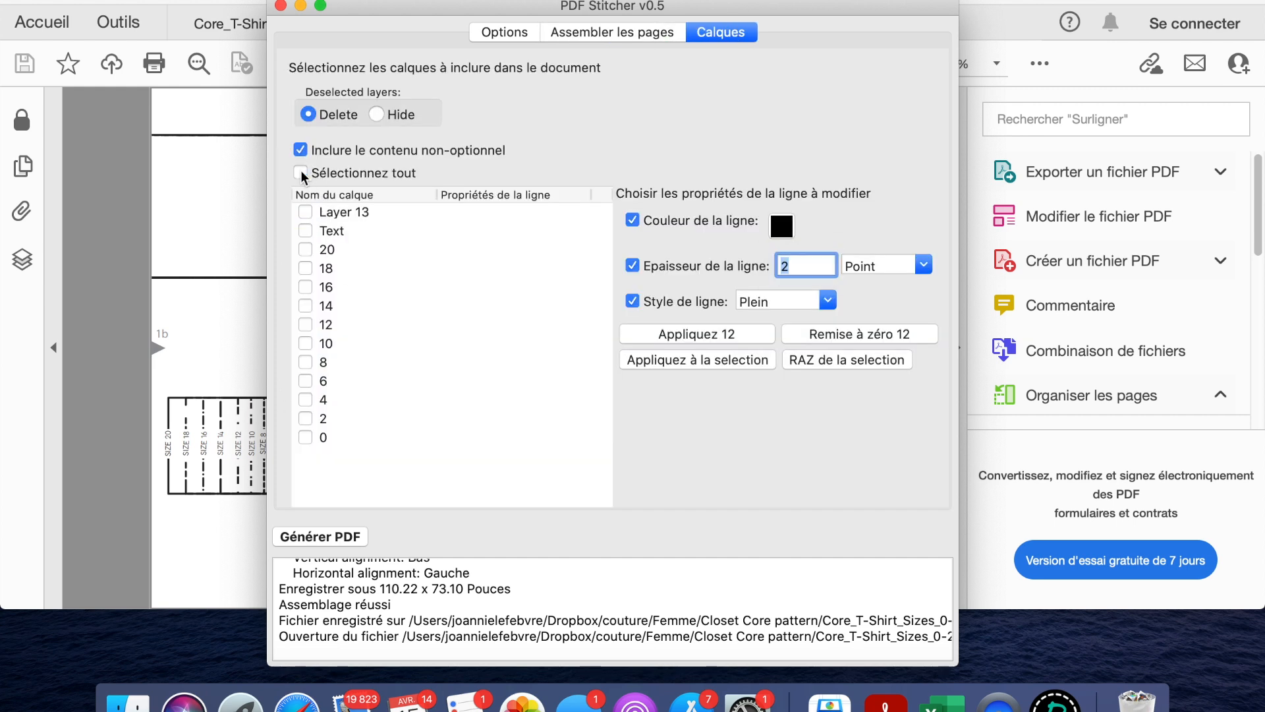
click(305, 324)
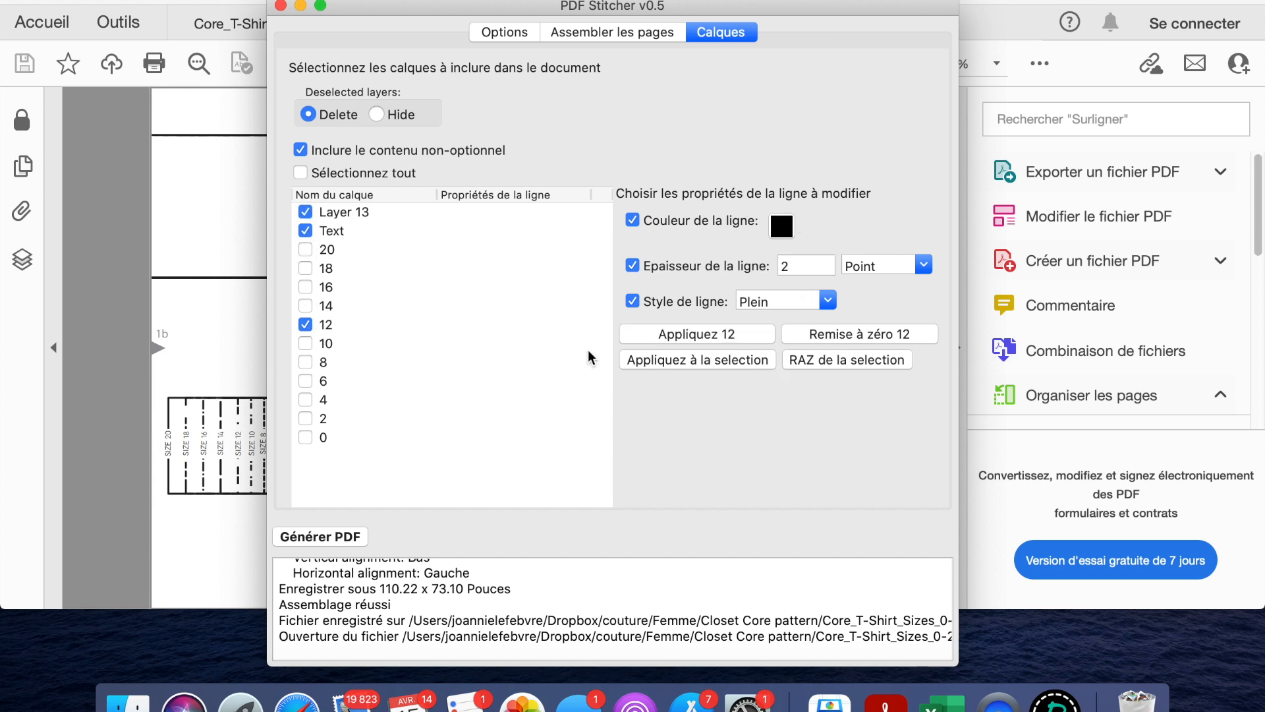
click(395, 334)
click(701, 333)
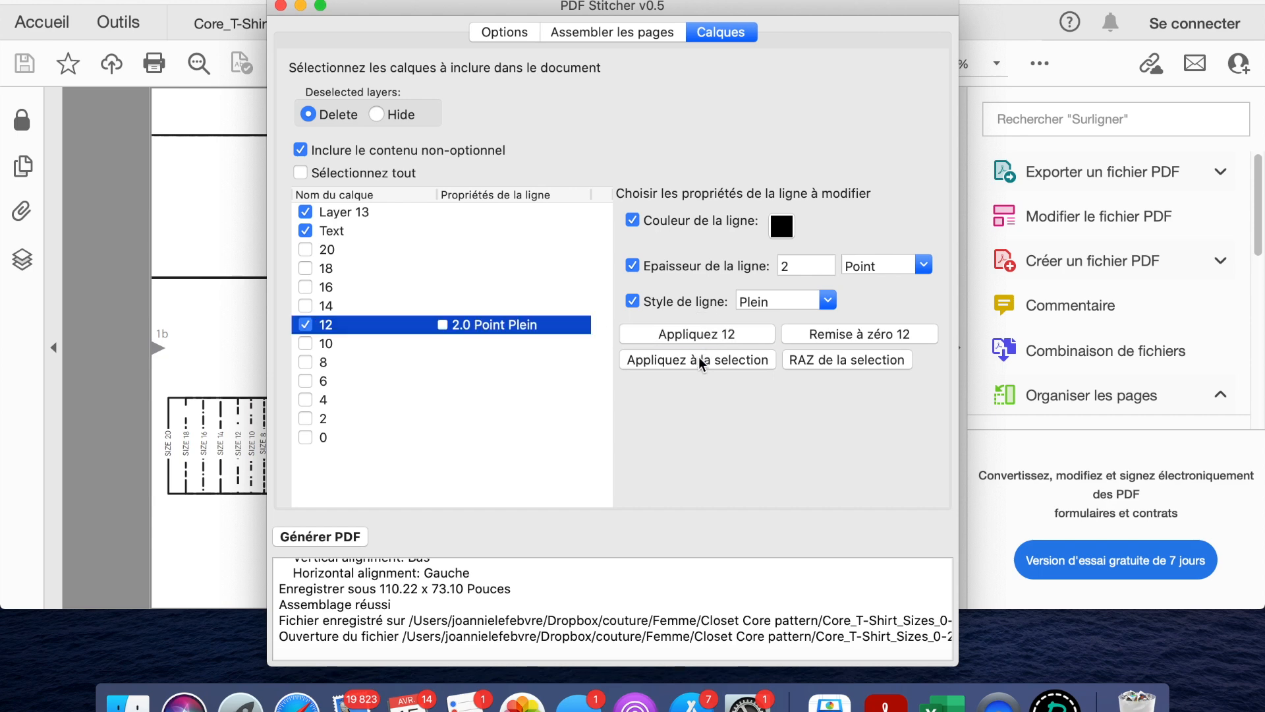
Generate the PDF and save it in the Closet Core pattern folder as Core_T-Shirt_Sizes_0-20_Letter-A4 assemblé
click(334, 539)
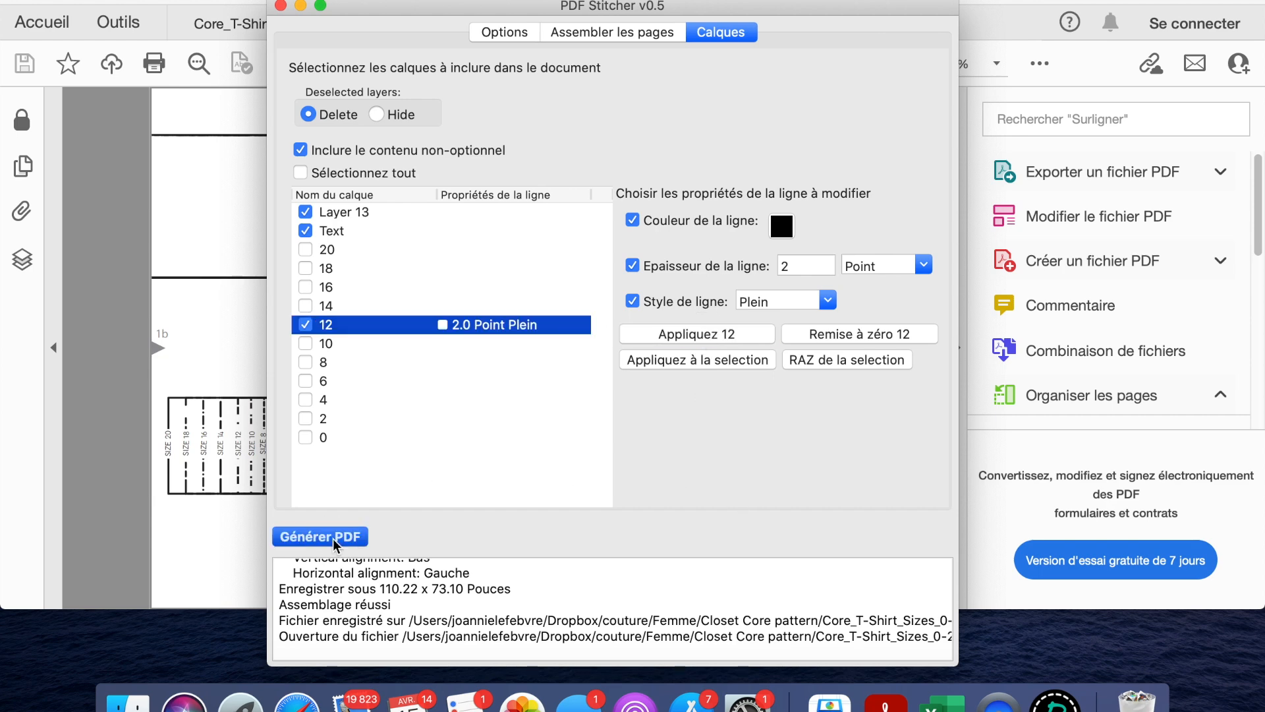
scroll(553, 350, down, 10)
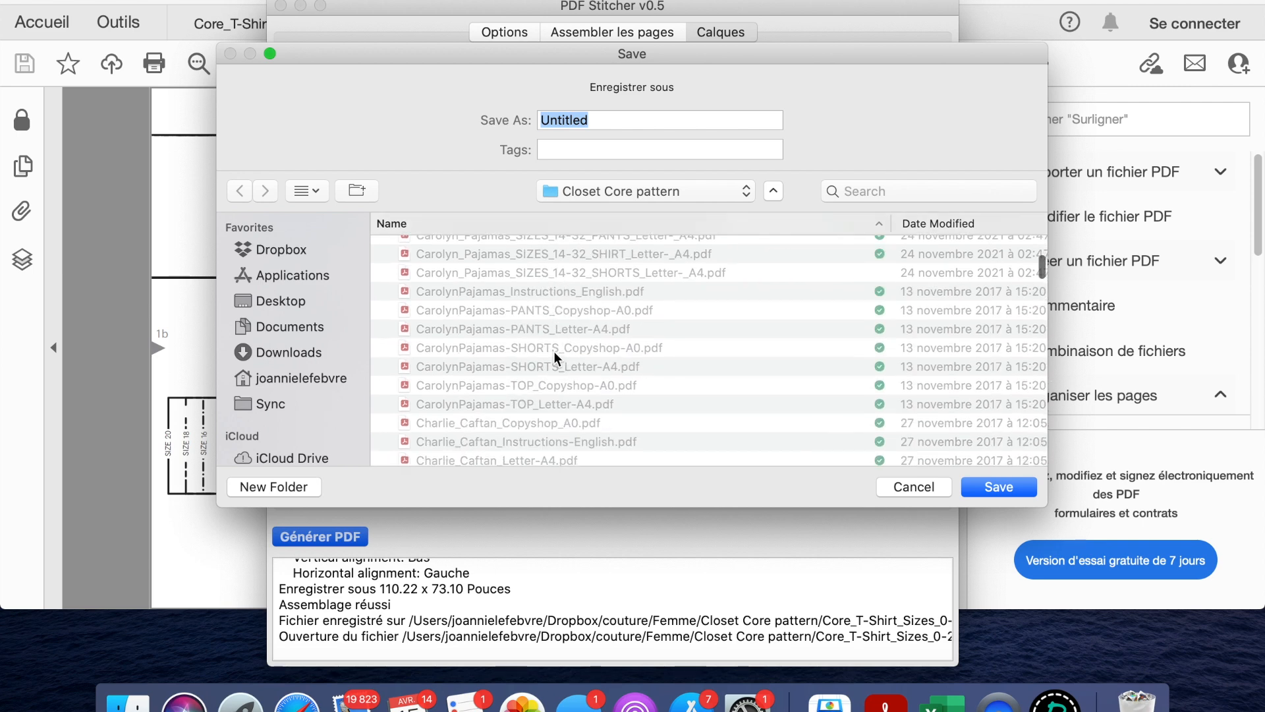
scroll(554, 351, down, 10)
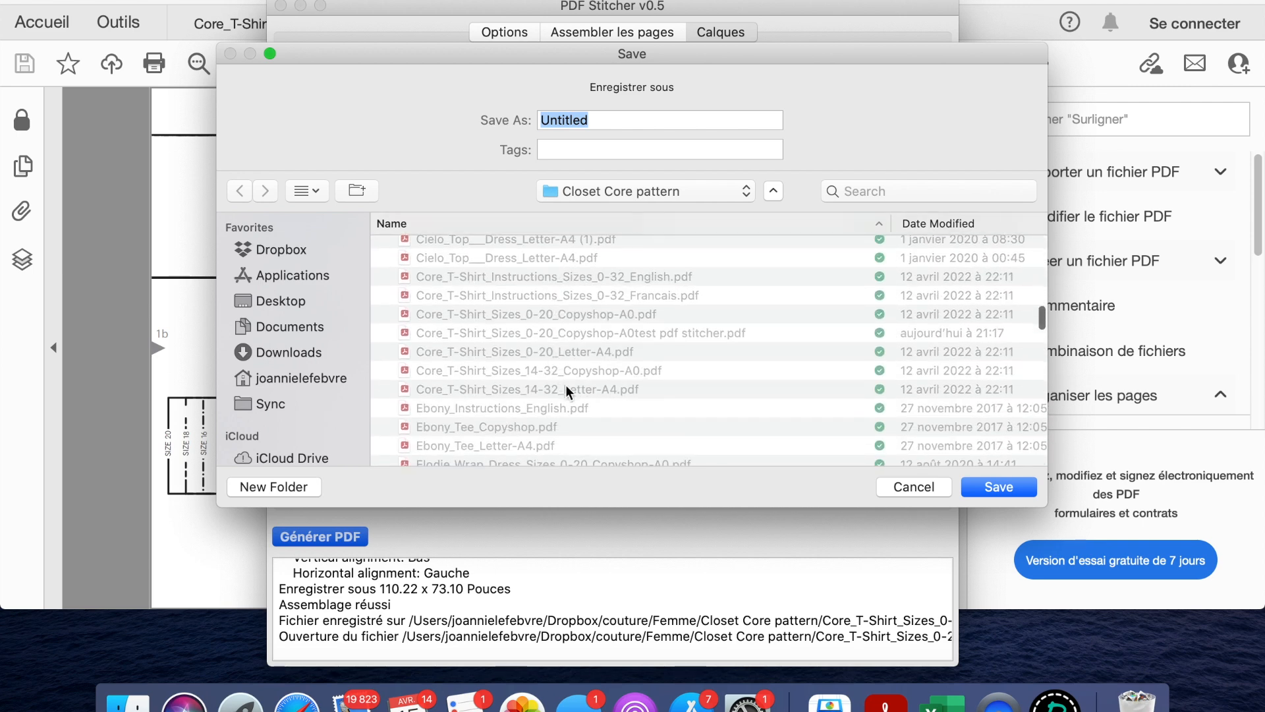
click(594, 353)
click(775, 117)
text(assemblé)
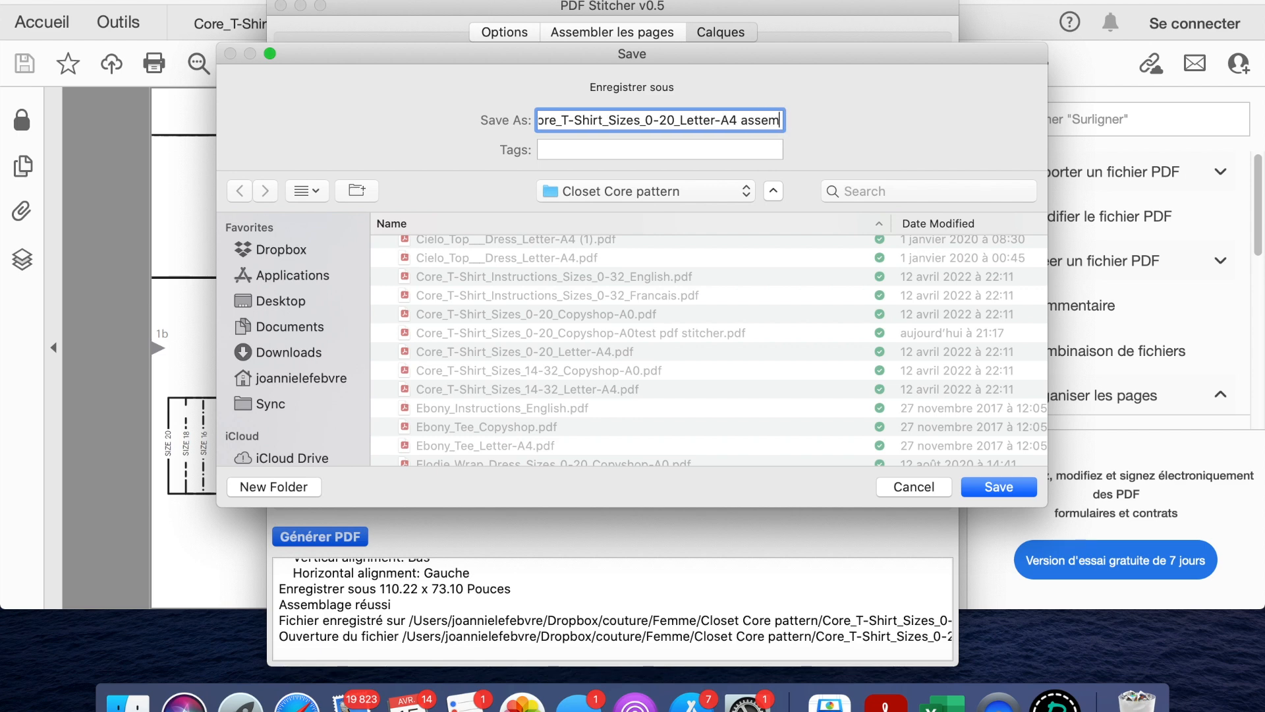
click(992, 487)
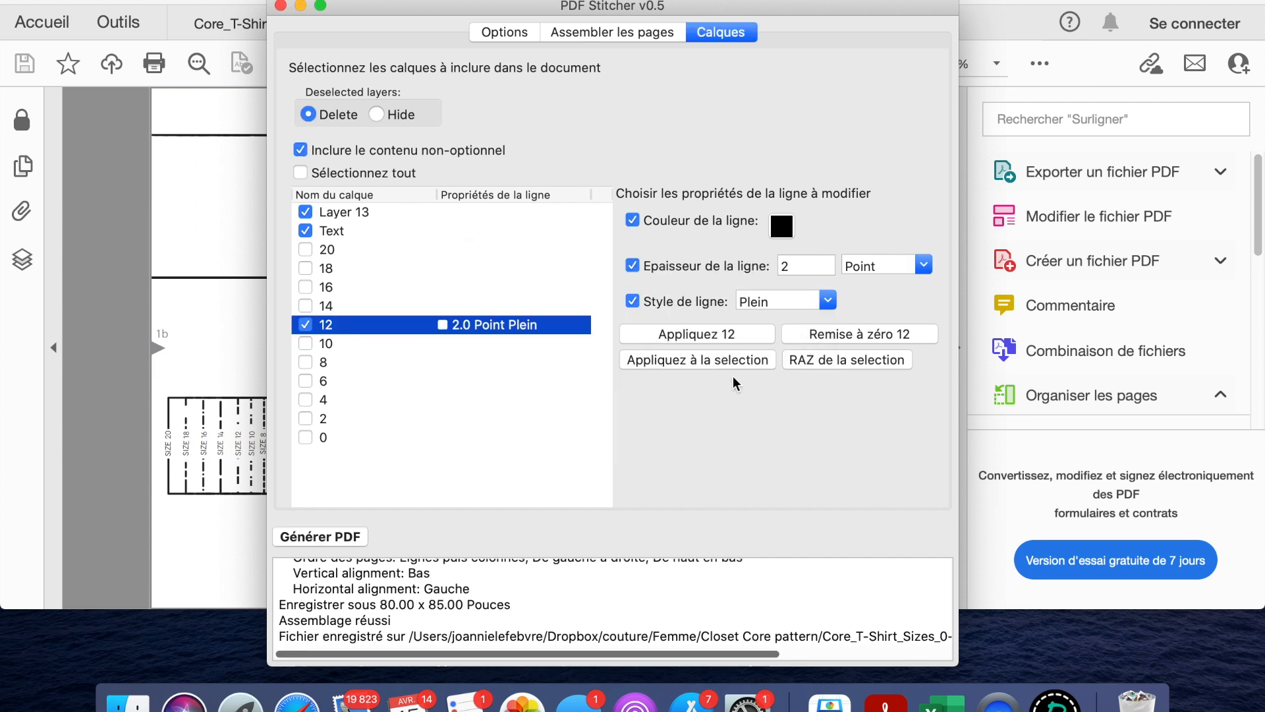
Open Core_T-Shirt_Sizes_0-20_Letter-A4 assemblé.pdf from Finder, examine how its pages are arranged, and close it
click(129, 704)
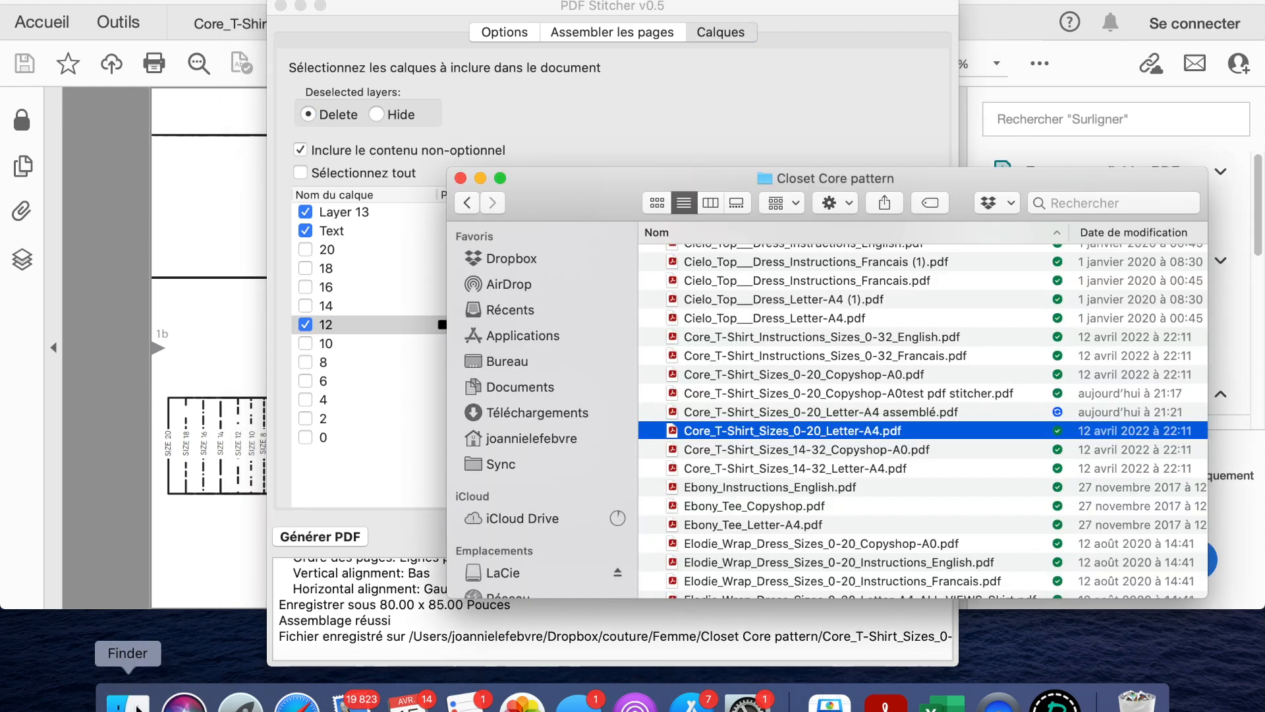
click(901, 413)
double_click(901, 412)
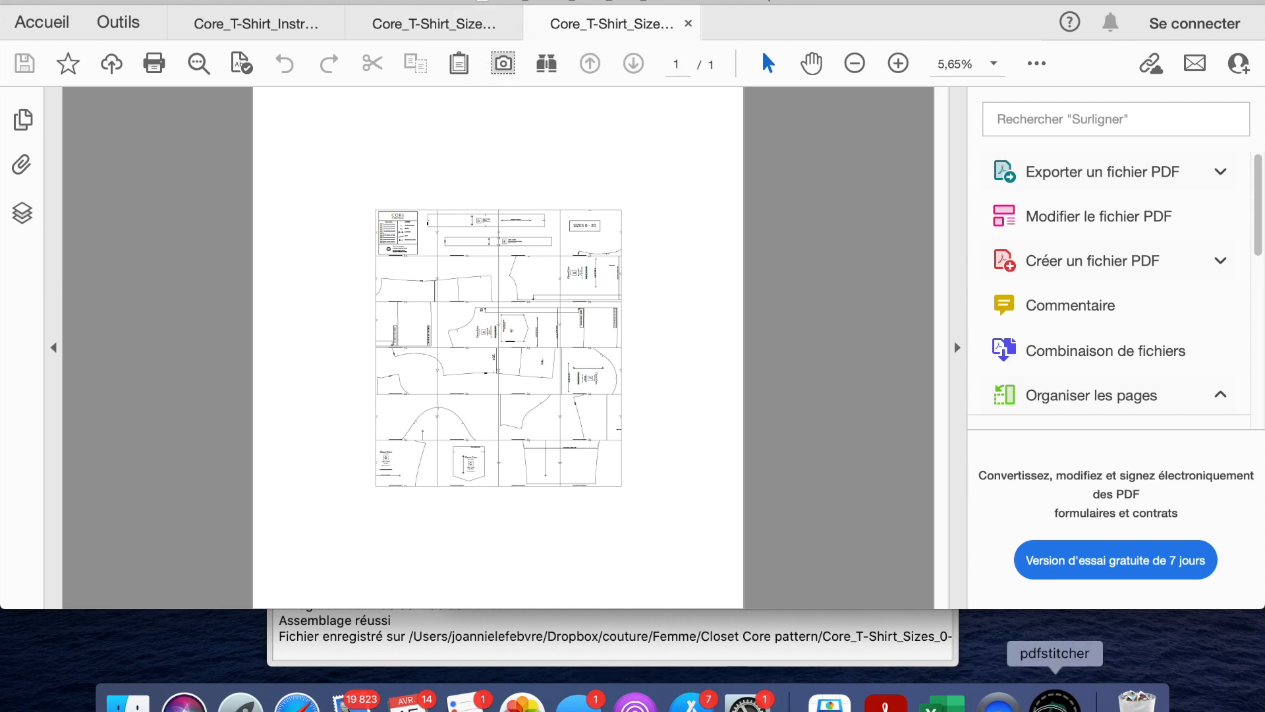
click(1138, 702)
click(122, 310)
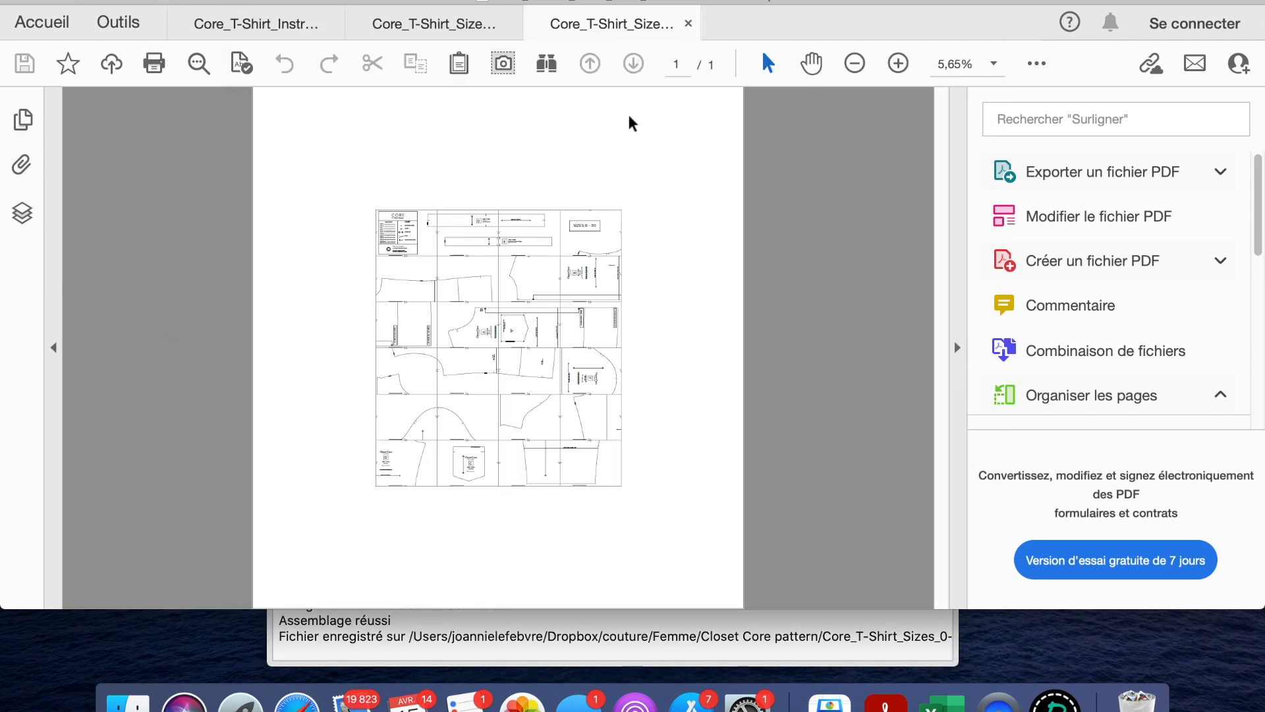
click(688, 24)
Switch to pdfstitcher, set the number of columns for assembling the pages to 3, and generate the PDF again
click(1054, 700)
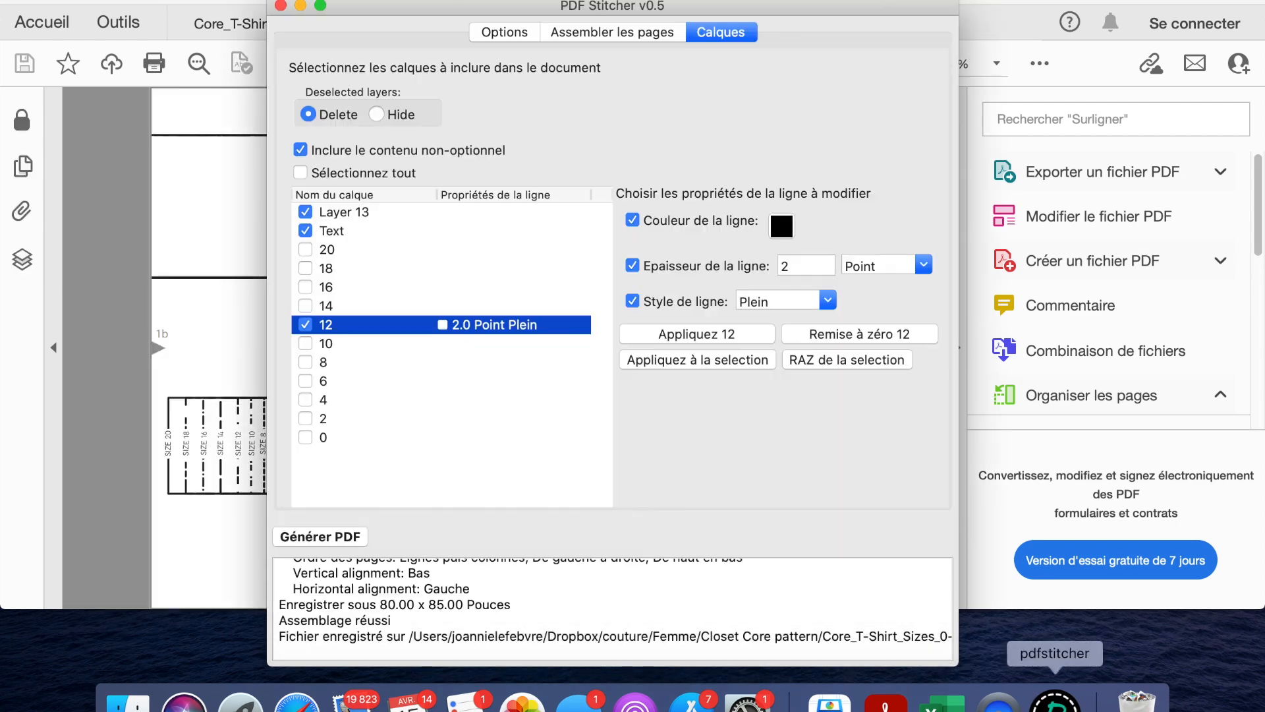
click(512, 35)
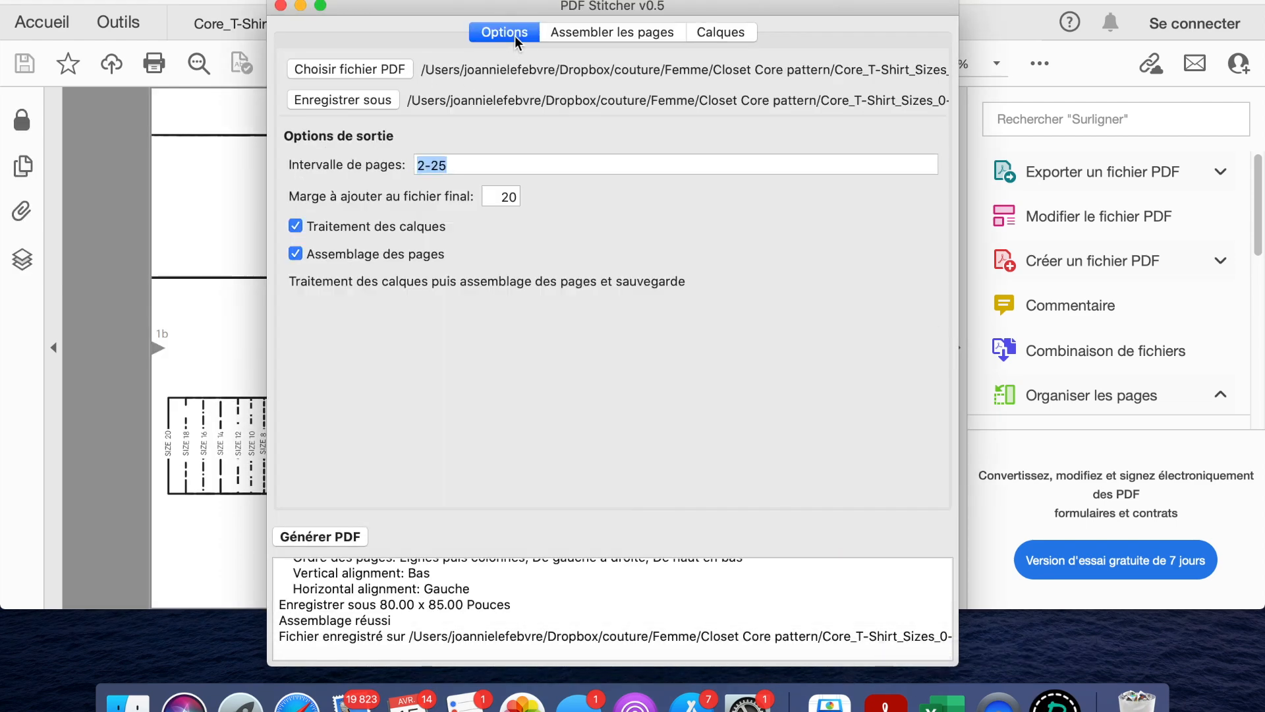
click(617, 30)
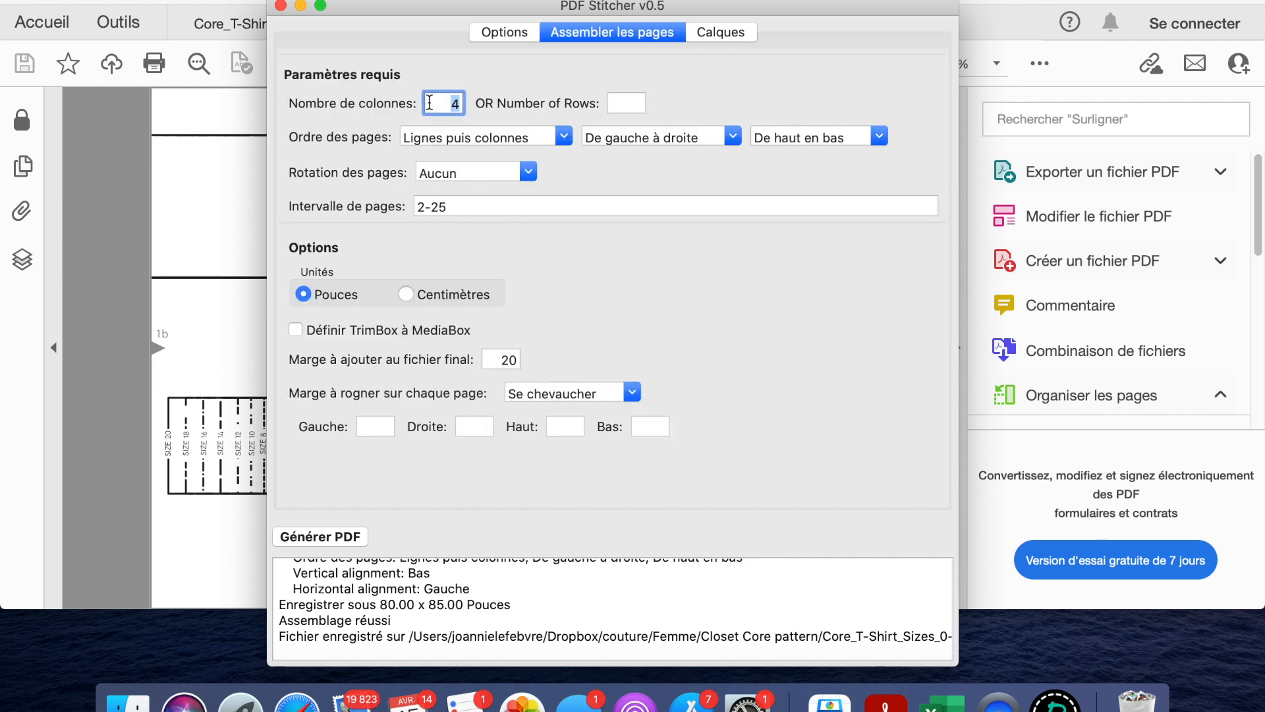
text(3)
click(324, 536)
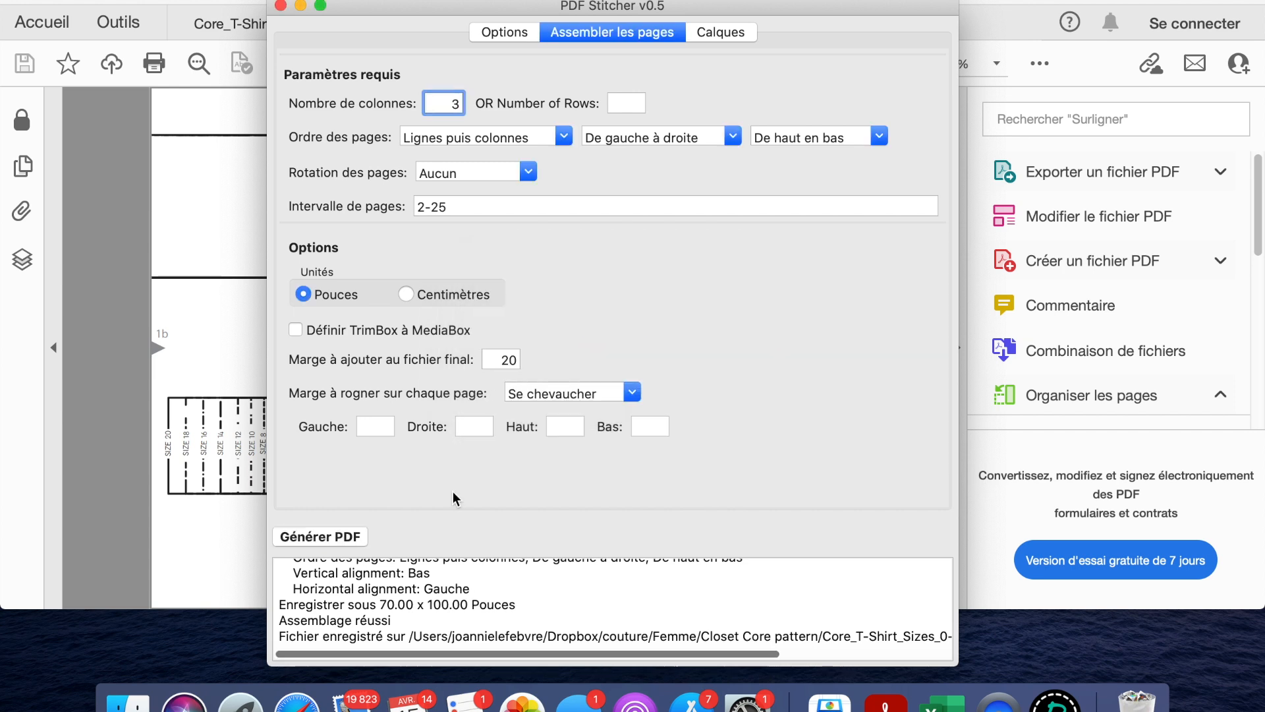
Open Core_T-Shirt_Sizes_0-20_Letter-A4 assemblé.pdf from Finder and examine how the pattern pieces line up across the assembled pages
click(127, 700)
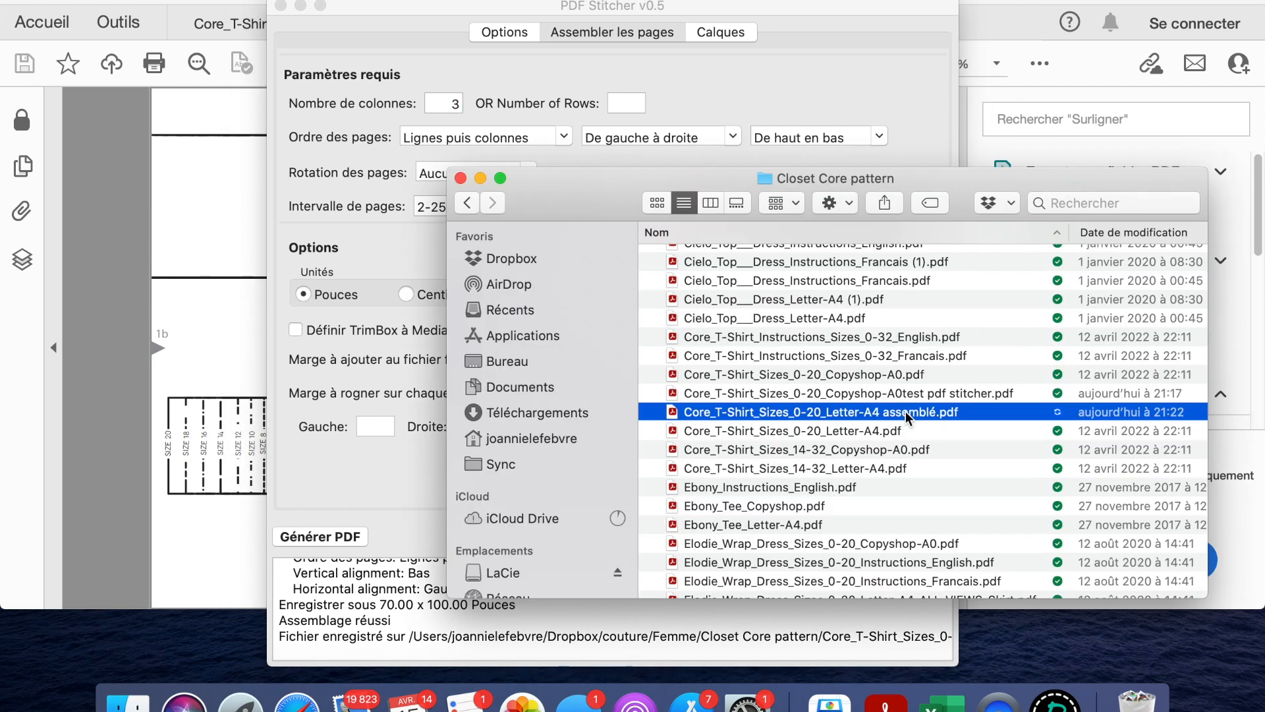
double_click(905, 412)
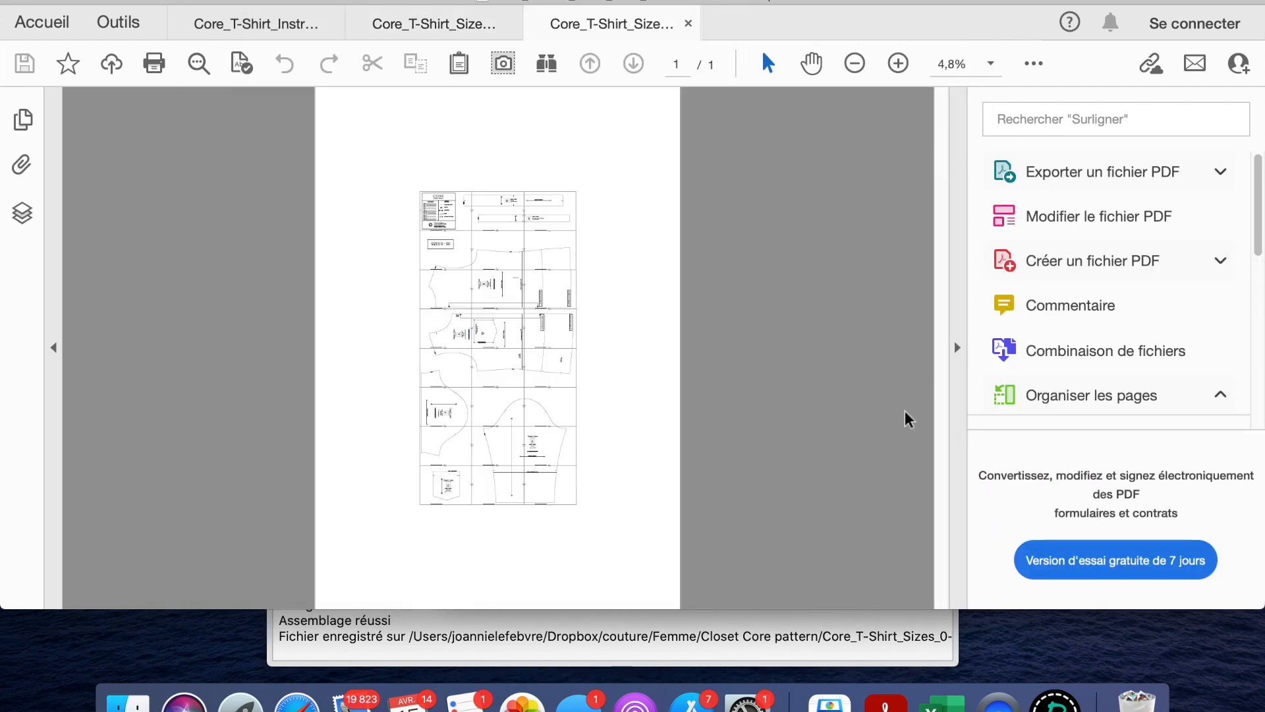
scroll(380, 294, up, 6)
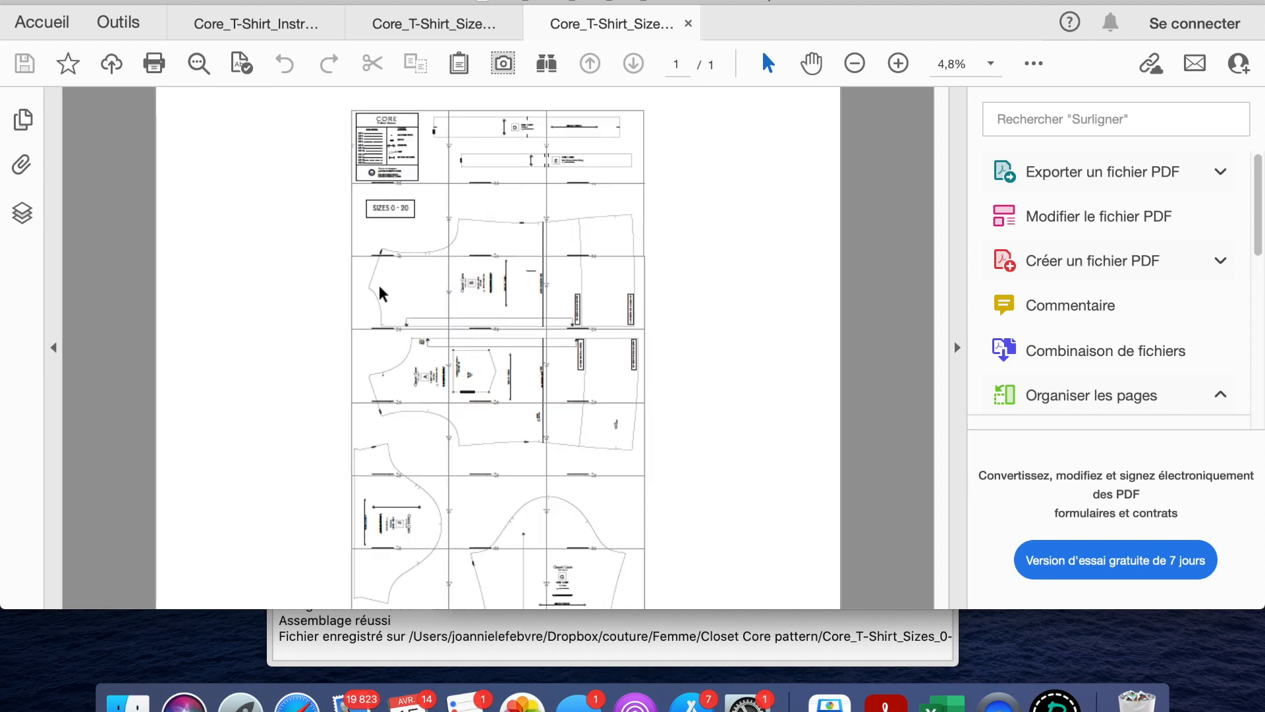
scroll(380, 293, up, 8)
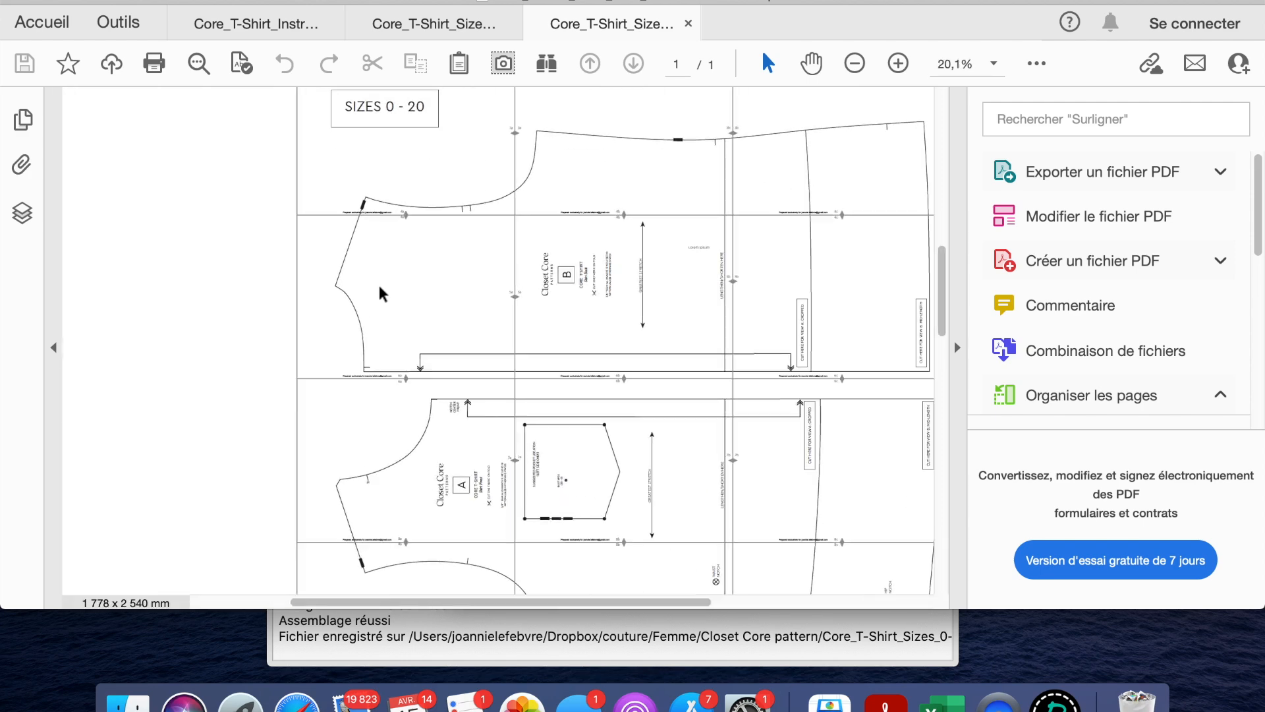
scroll(380, 293, up, 2)
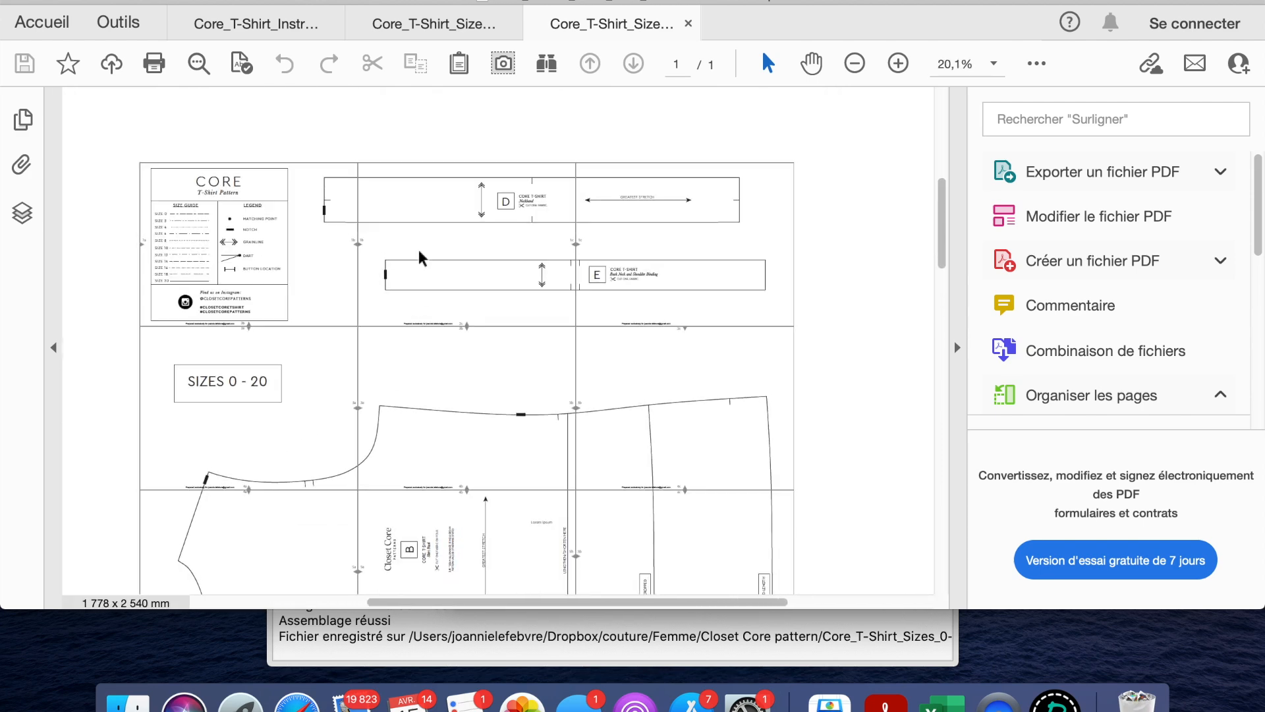
scroll(583, 423, down, 10)
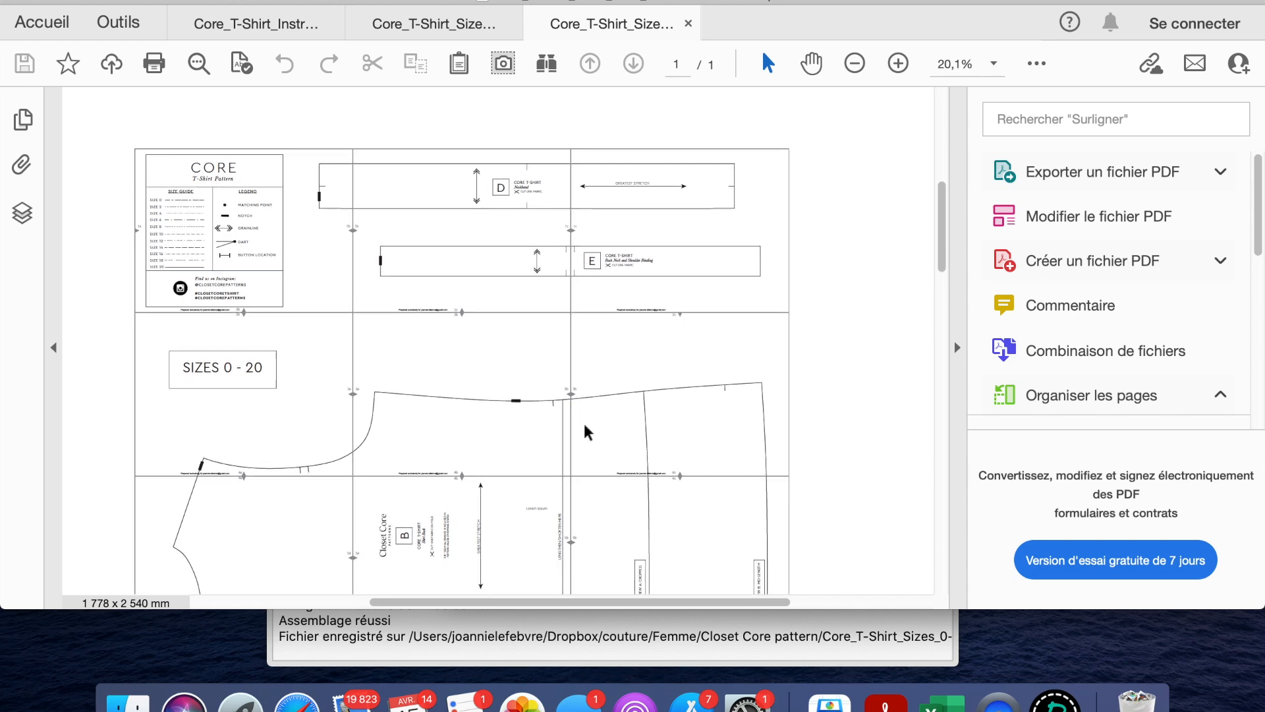
scroll(584, 423, down, 9)
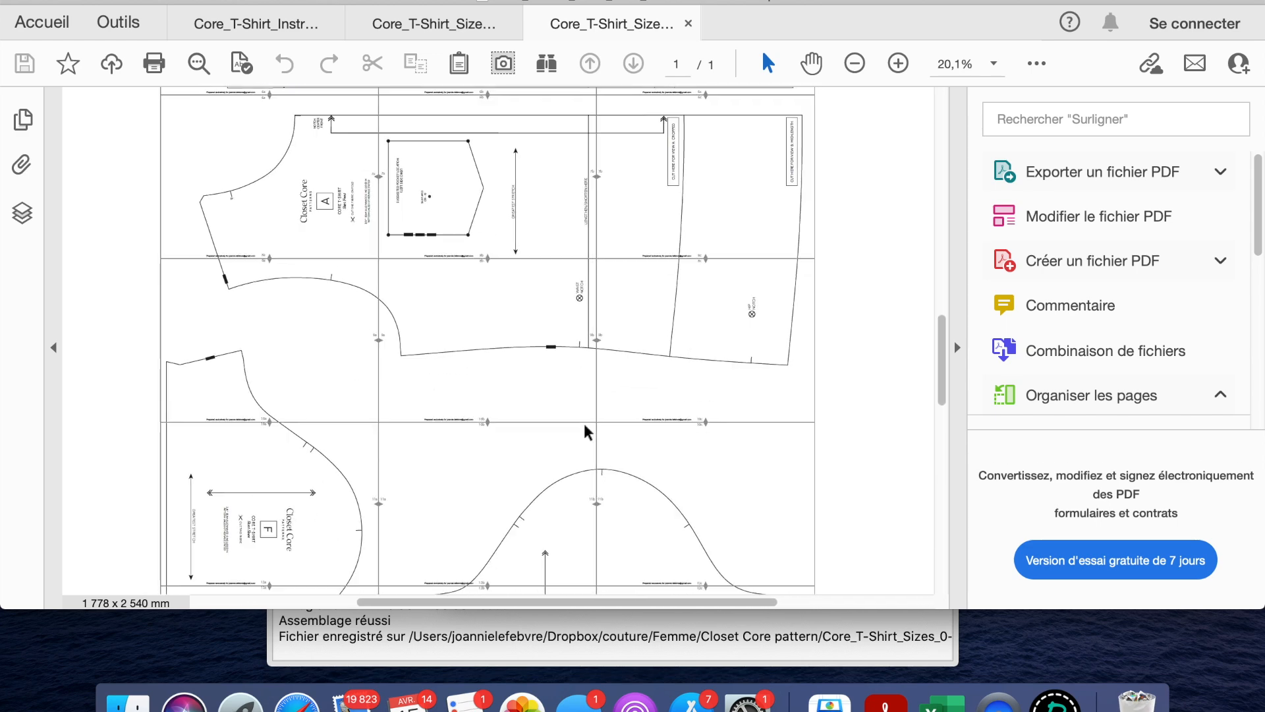
scroll(586, 432, up, 10)
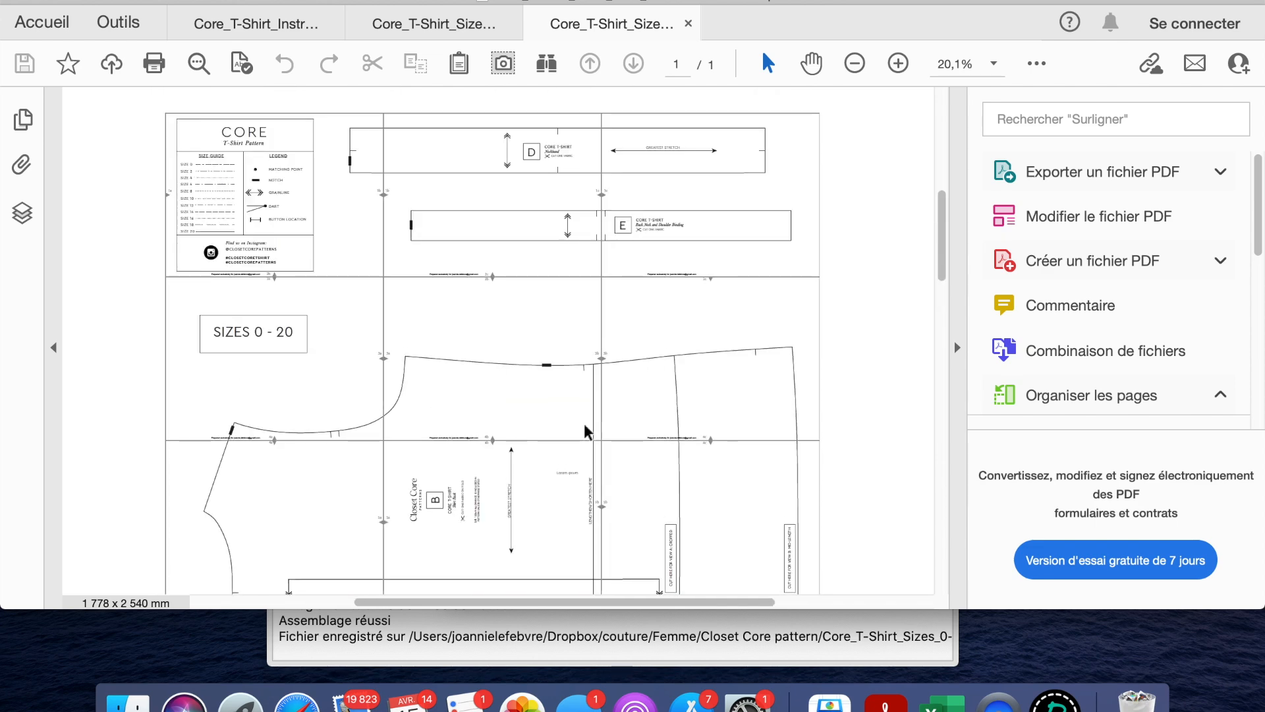